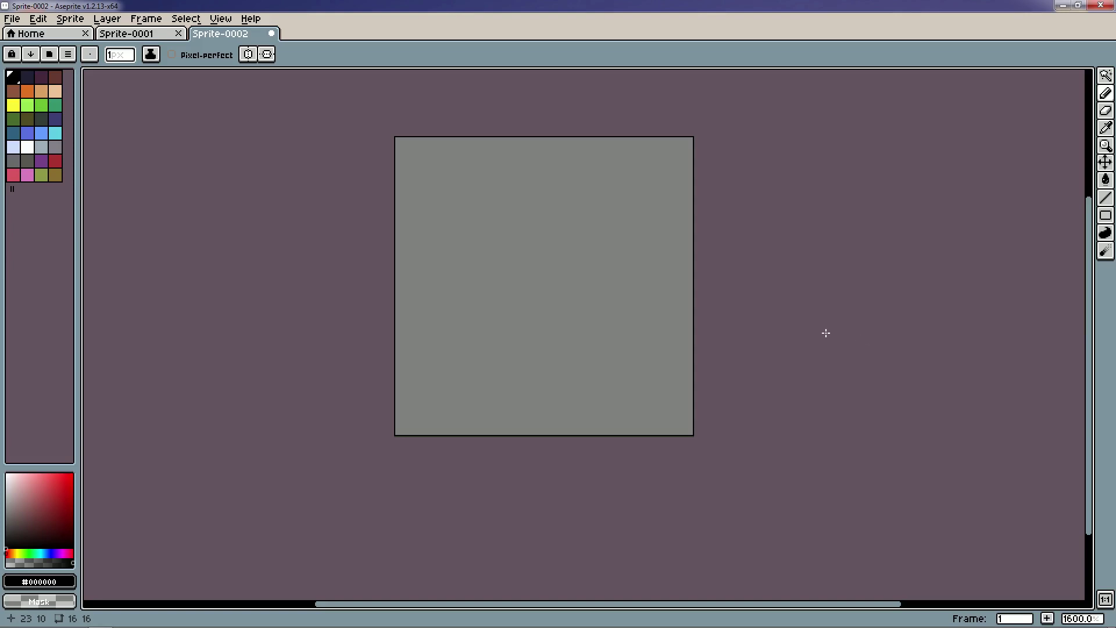
pyautogui.moveTo(731, 302); pyautogui.dragTo(725, 339)
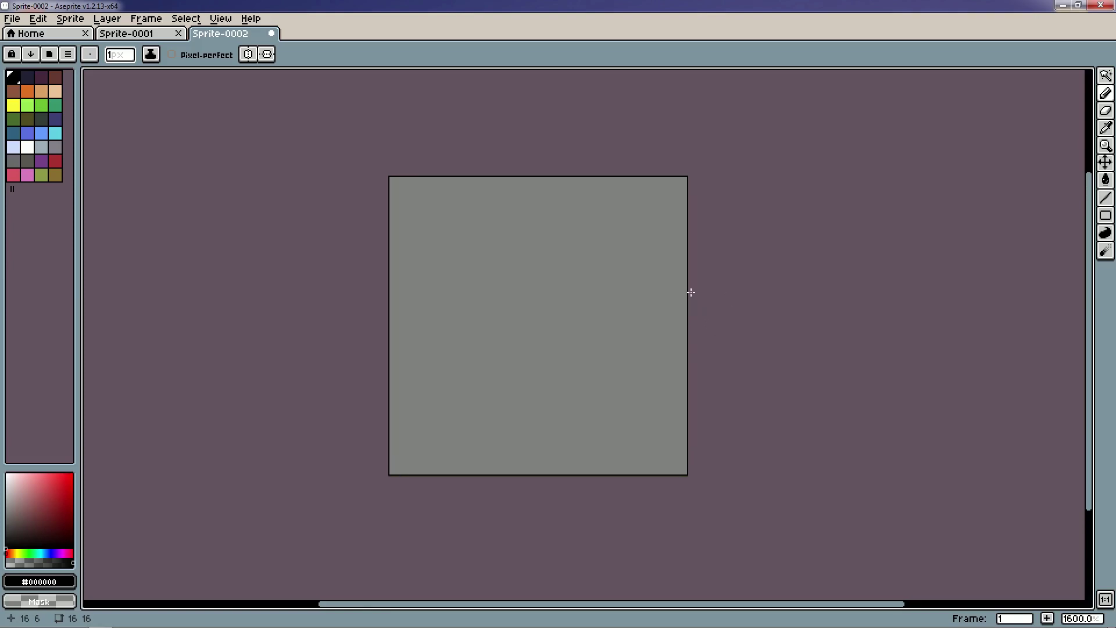
pyautogui.moveTo(566, 186)
pyautogui.mouseDown()
pyautogui.moveTo(524, 186)
pyautogui.moveTo(548, 205)
pyautogui.mouseUp()
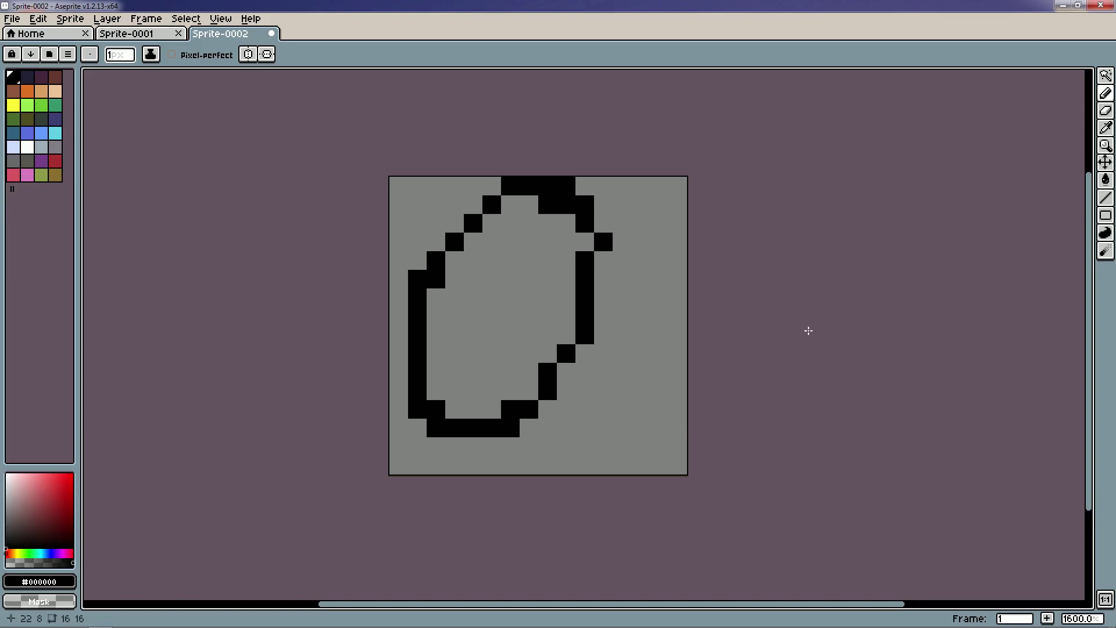
pyautogui.hotkey('ctrl', 'z')
pyautogui.hotkey('ctrl', 'z')
pyautogui.hotkey('ctrl', 'z')
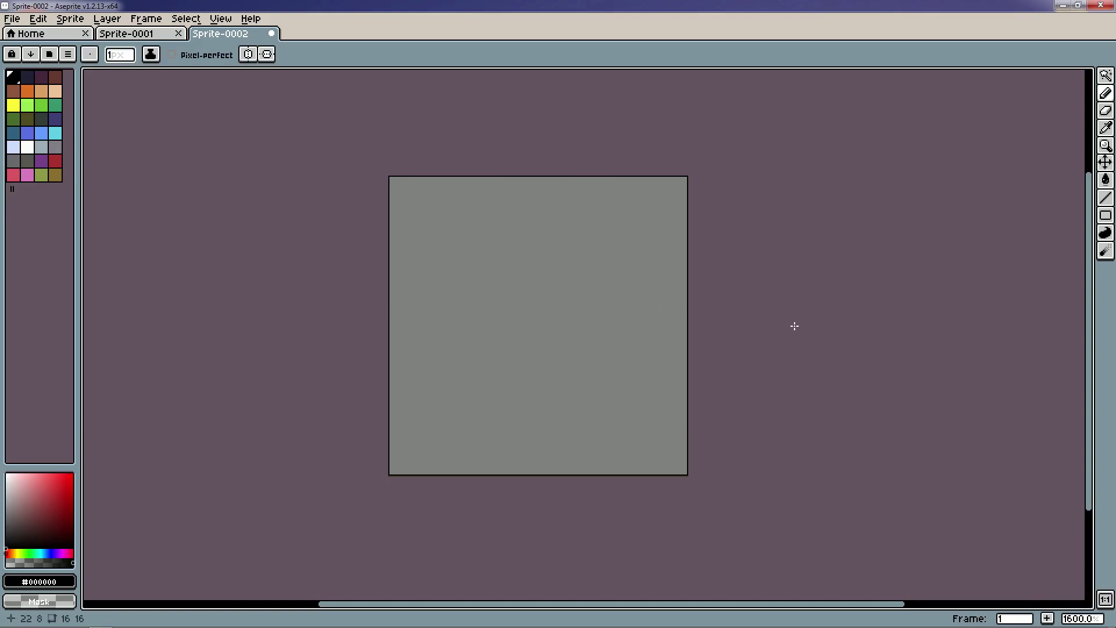
# Close Sprite-0001 and turn on both horizontal and vertical symmetry for drawing in Sprite-0002.
pyautogui.click(178, 33)
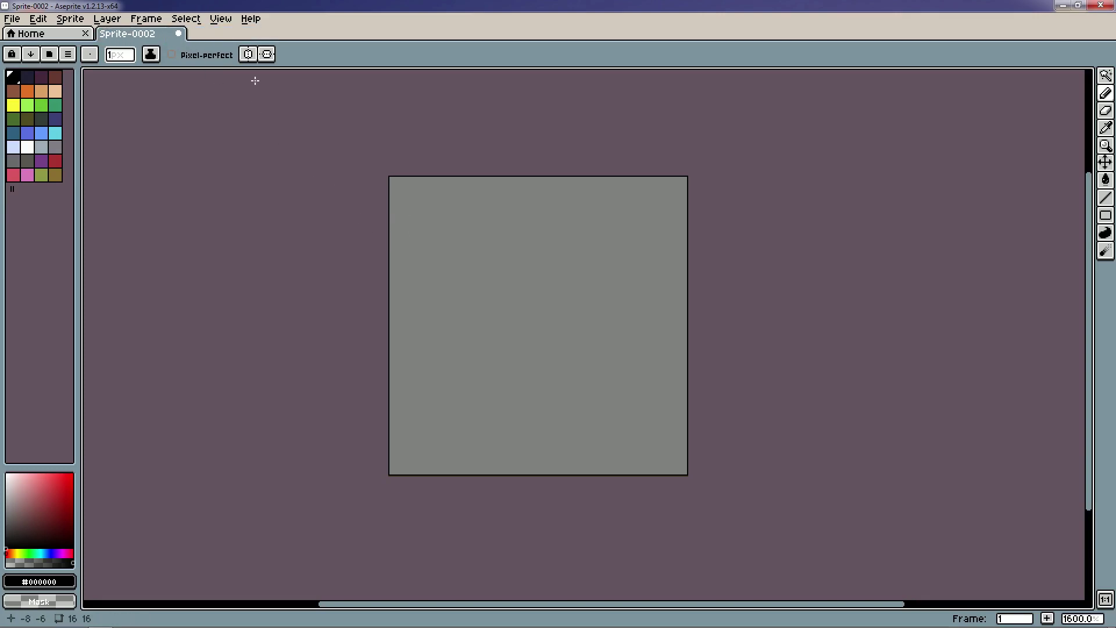
pyautogui.click(598, 263)
pyautogui.click(248, 55)
pyautogui.click(267, 54)
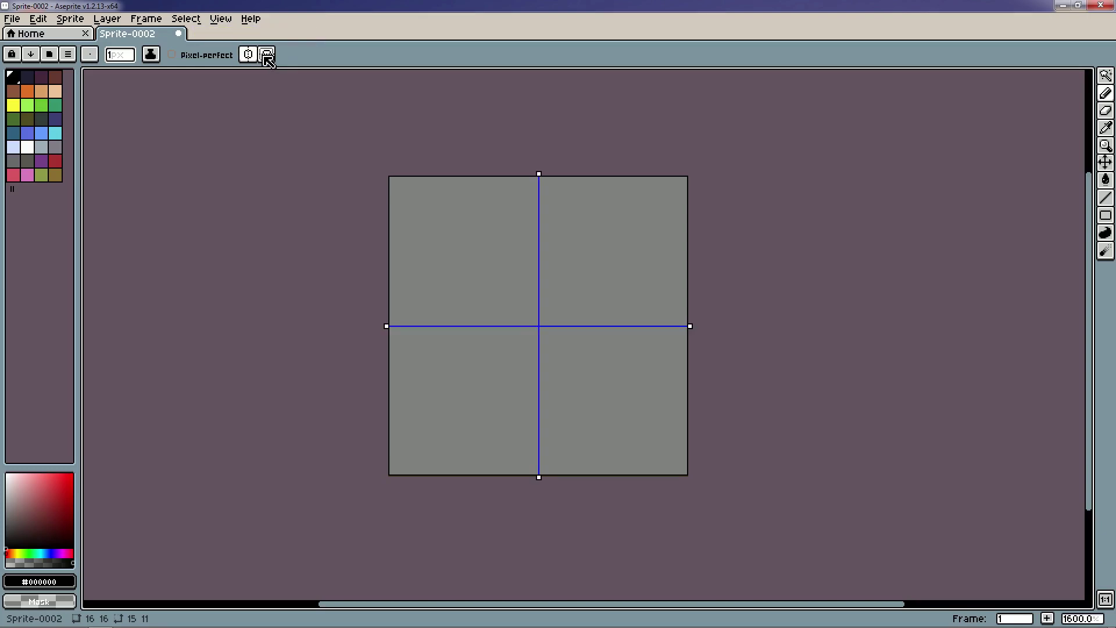
# Draw a black one-pixel circular outline, mirrored on both axes, that spans the full 16 × 16 canvas.
pyautogui.moveTo(492, 186); pyautogui.dragTo(529, 186)
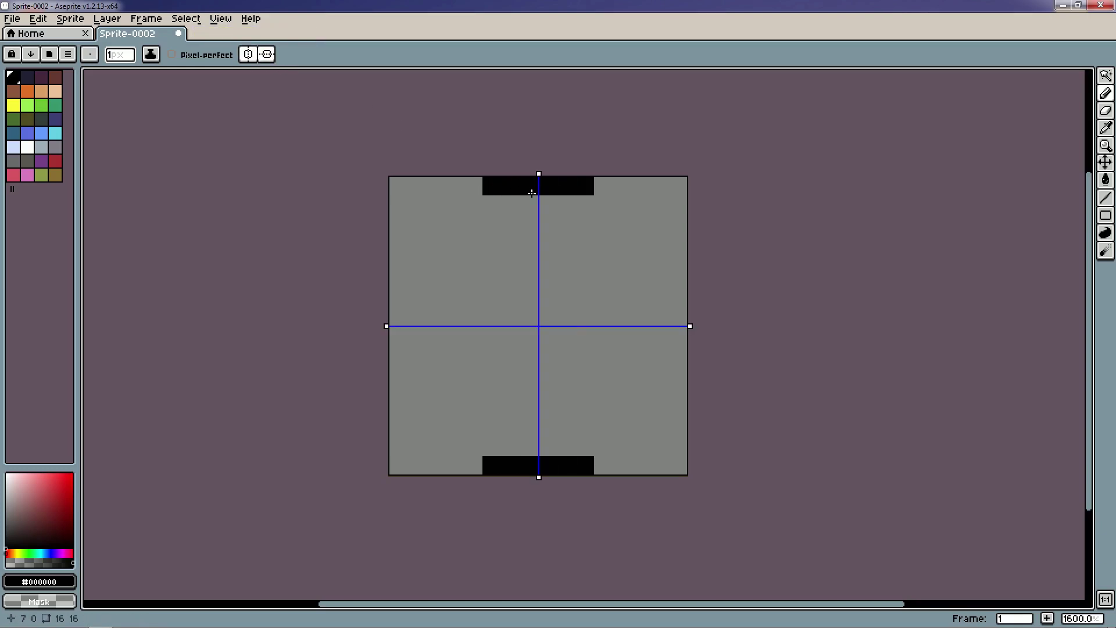
pyautogui.click(472, 204)
pyautogui.click(454, 205)
pyautogui.click(436, 223)
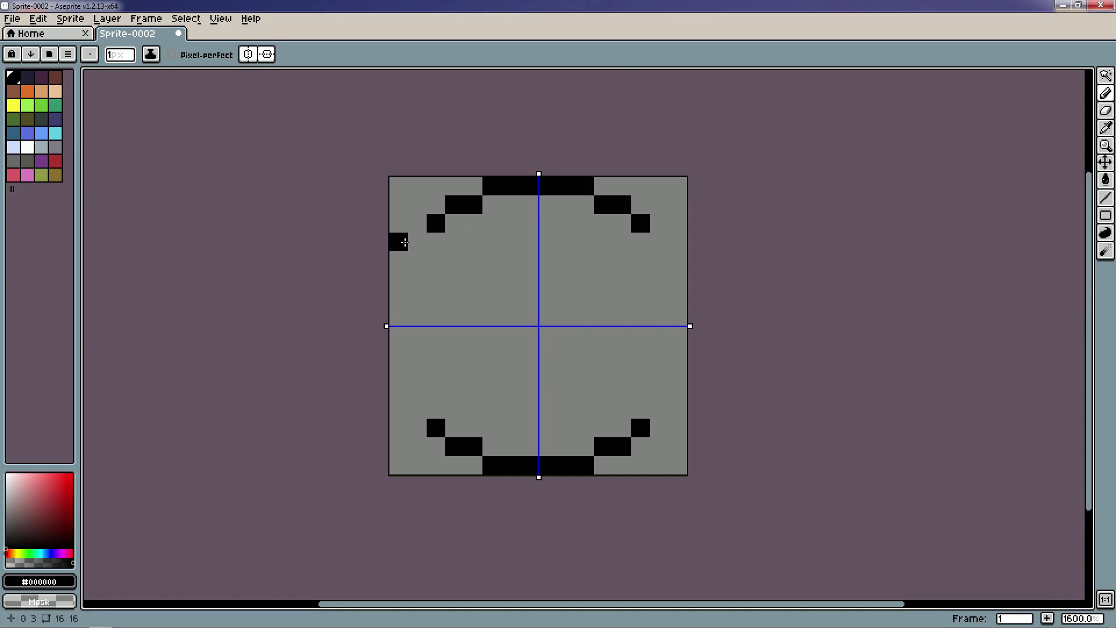
pyautogui.moveTo(417, 242)
pyautogui.mouseDown()
pyautogui.moveTo(394, 271)
pyautogui.moveTo(391, 337)
pyautogui.mouseUp()
pyautogui.scroll(-3, 820, 324)
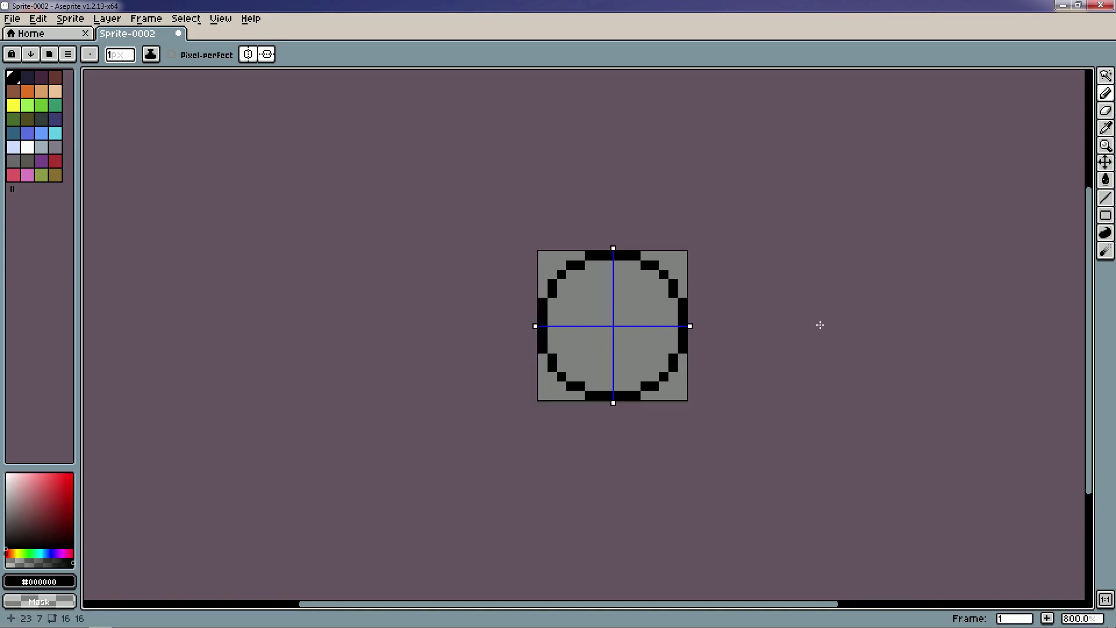
pyautogui.scroll(3, 803, 329)
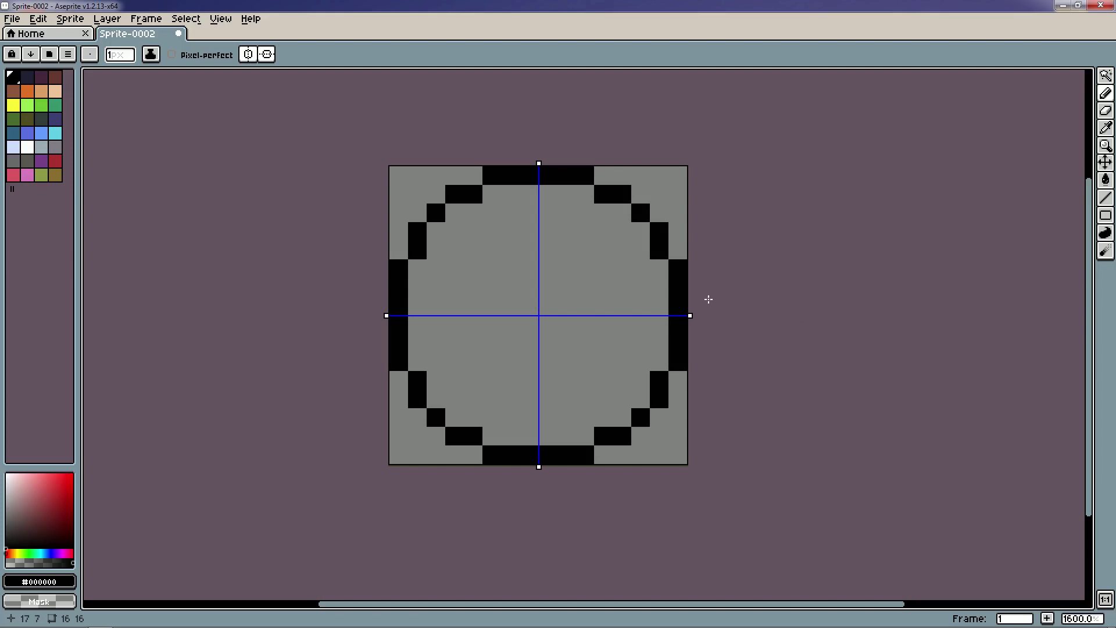
pyautogui.scroll(1, 731, 300)
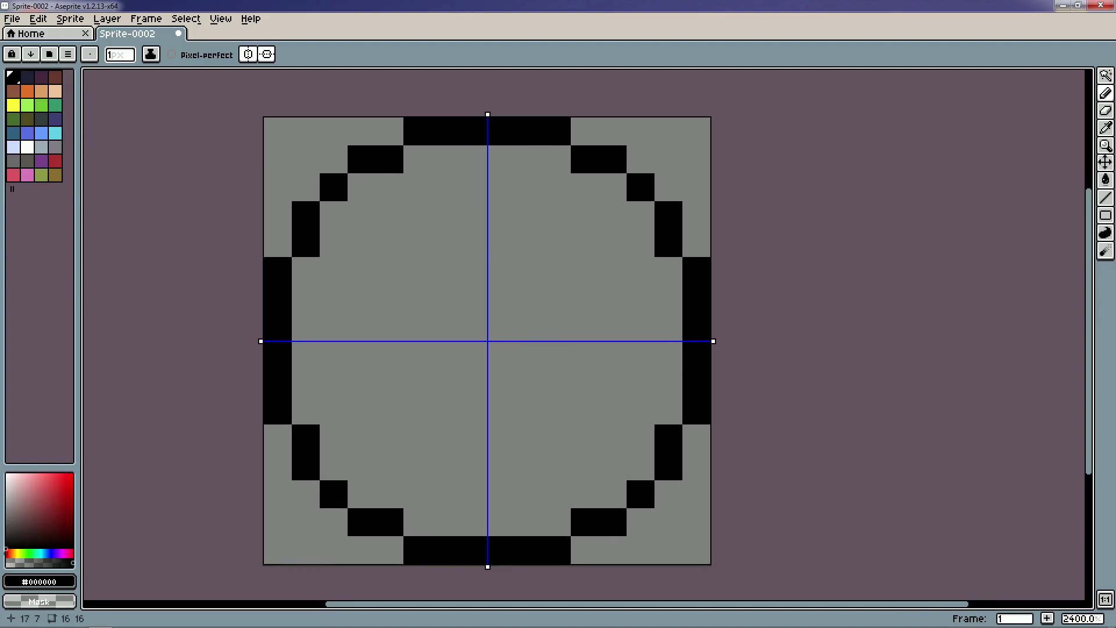
pyautogui.click(248, 54)
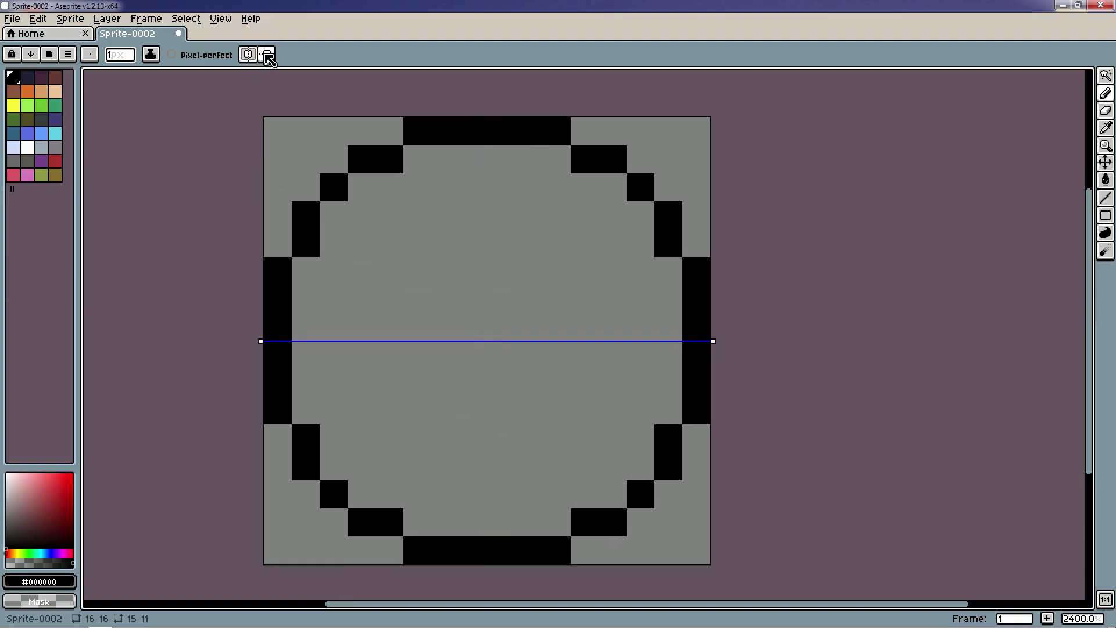
pyautogui.click(267, 54)
pyautogui.click(529, 243)
pyautogui.scroll(-1, 529, 243)
pyautogui.hotkey('ctrl', 'z')
pyautogui.click(249, 54)
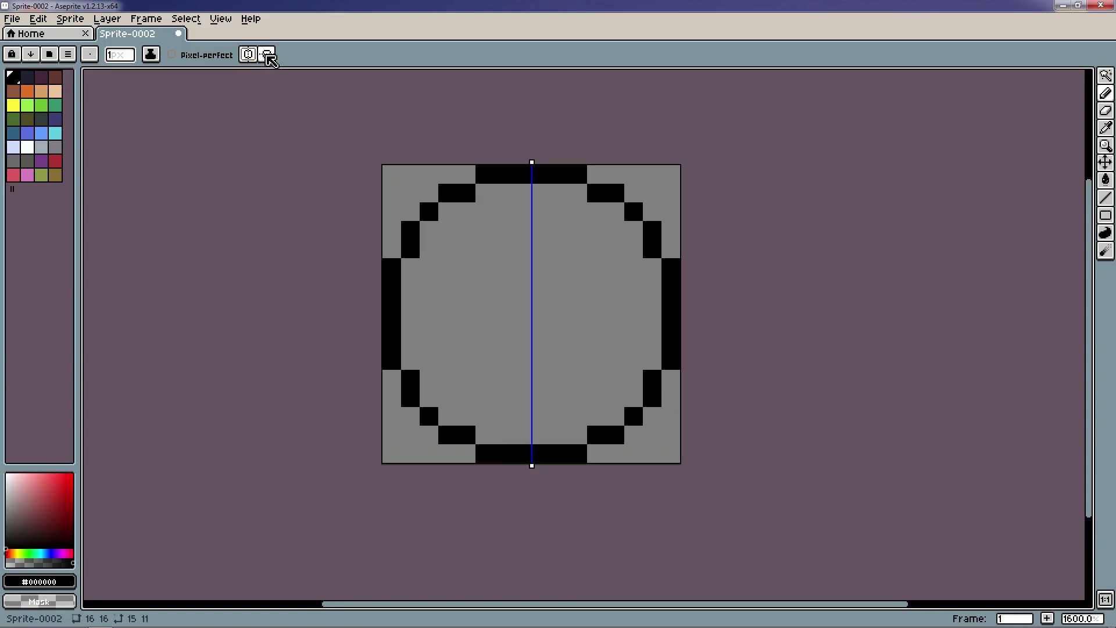
pyautogui.click(267, 55)
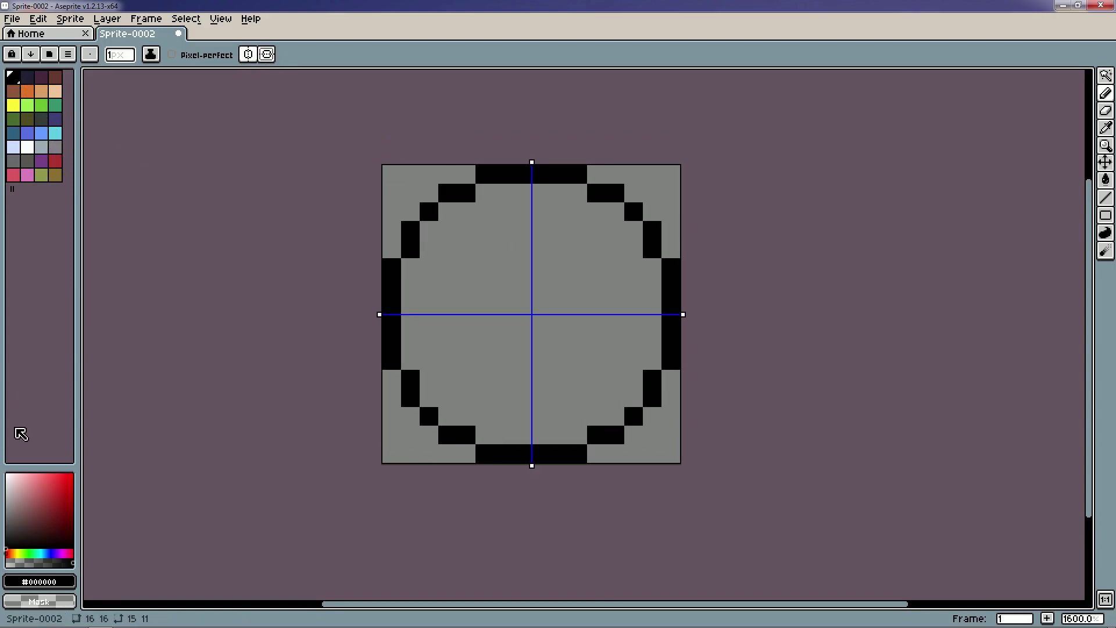
# Choose a slate blue-grey of HSV 214°, 22, 50 and fill the inside of the circle with it.
pyautogui.click(45, 553)
pyautogui.click(21, 509)
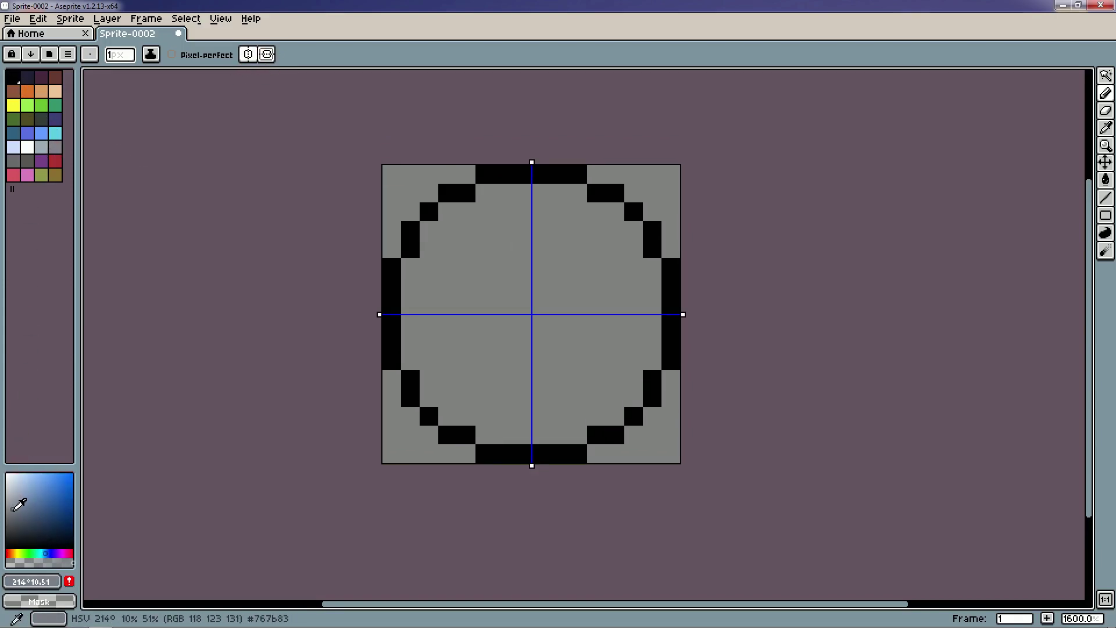
pyautogui.press('g')
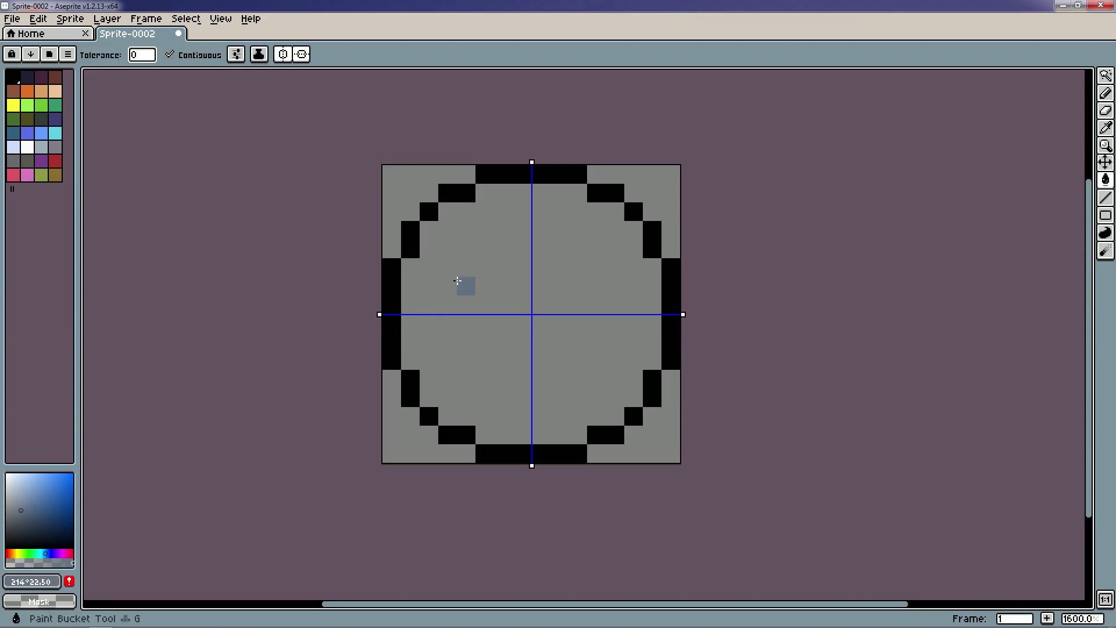
pyautogui.click(464, 284)
pyautogui.scroll(1, 521, 334)
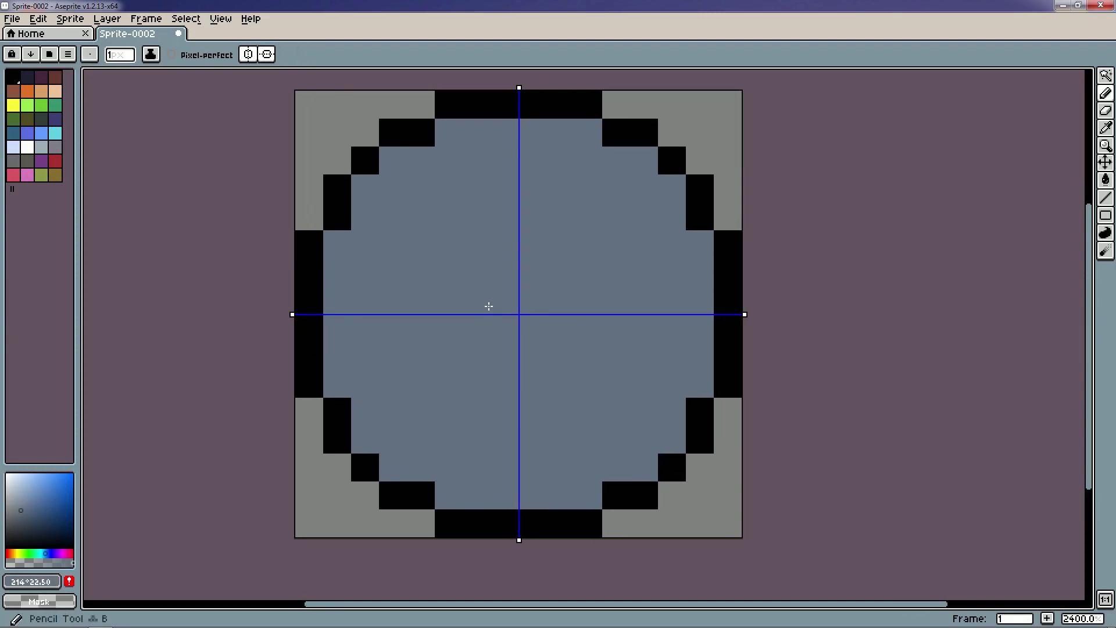
# With the Pencil, draw mirrored bands in darker slate (HSV 214°, 21, 37), outlining a central cross and an L-shaped bracket in each corner.
pyautogui.press('b')
pyautogui.click(19, 520)
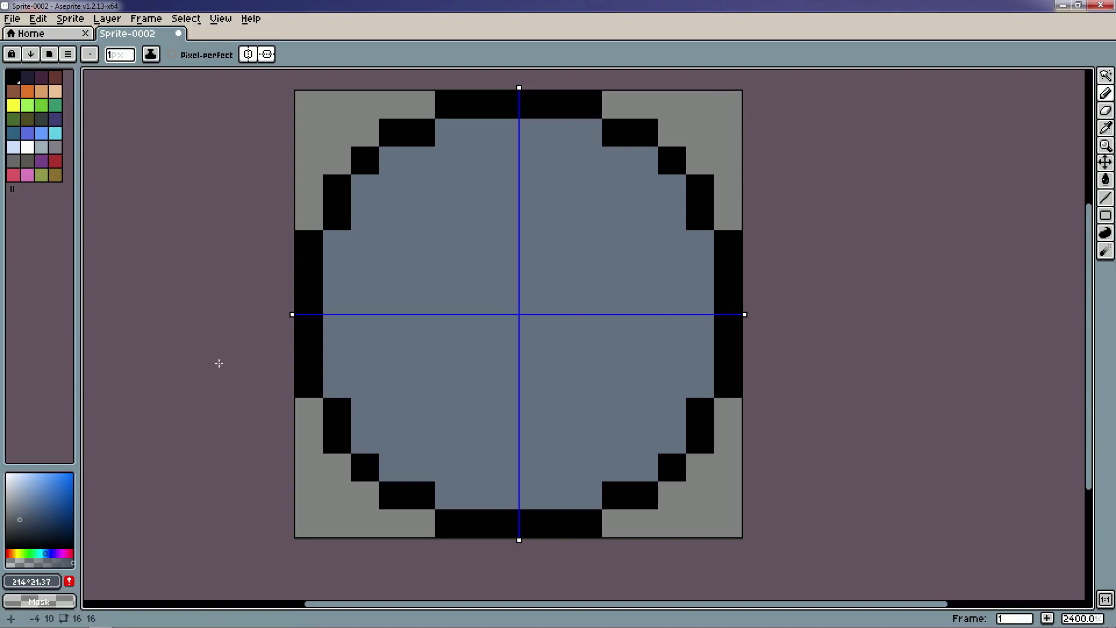
pyautogui.moveTo(482, 161)
pyautogui.mouseDown()
pyautogui.moveTo(476, 281)
pyautogui.moveTo(339, 279)
pyautogui.mouseUp()
pyautogui.moveTo(613, 216)
pyautogui.mouseDown()
pyautogui.moveTo(614, 167)
pyautogui.moveTo(618, 211)
pyautogui.moveTo(675, 221)
pyautogui.moveTo(647, 251)
pyautogui.mouseUp()
pyautogui.scroll(-1, 640, 267)
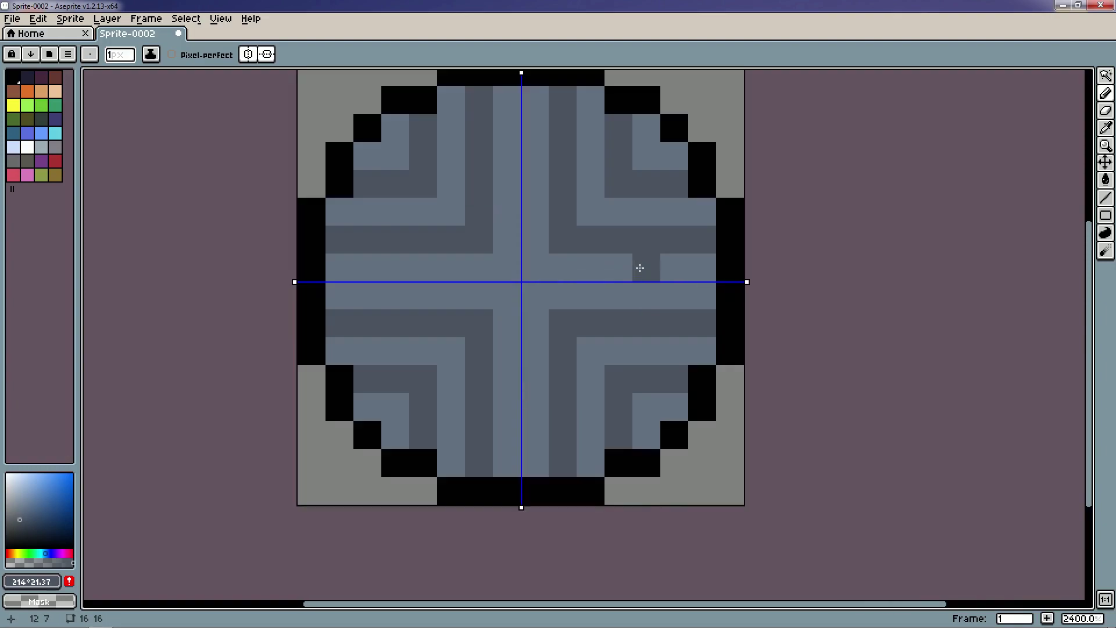
pyautogui.moveTo(483, 272); pyautogui.dragTo(511, 237)
pyautogui.scroll(-3, 618, 387)
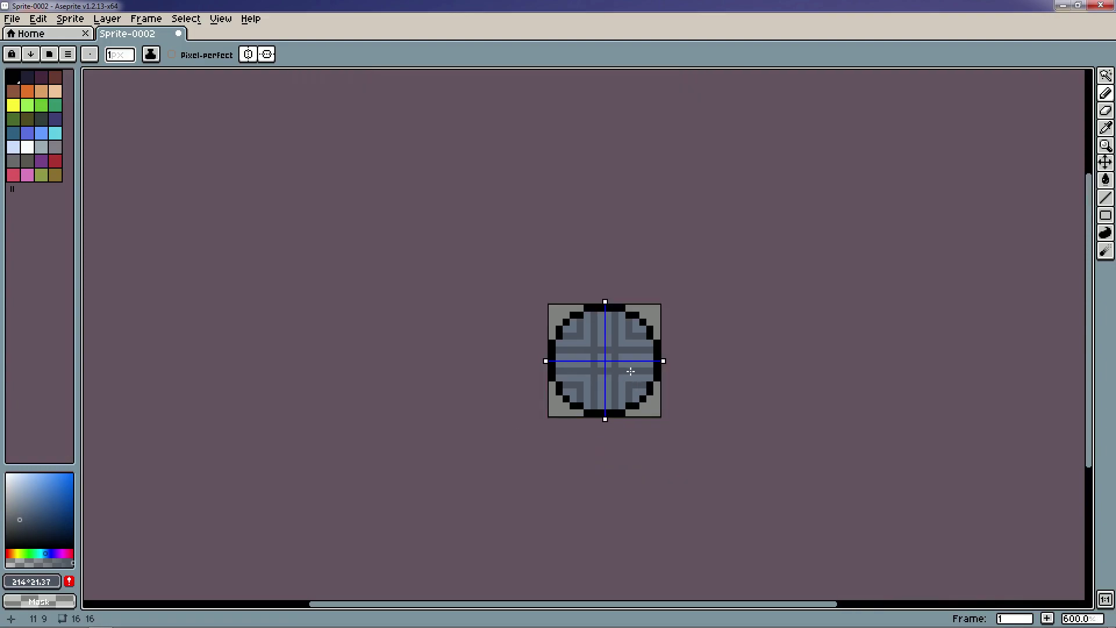
pyautogui.scroll(1, 620, 324)
pyautogui.hotkey('ctrl', 'z')
pyautogui.hotkey('ctrl', 'z')
# Add dark slate rungs across the four arms of the cross and a dark two-by-two square at its centre.
pyautogui.moveTo(548, 399)
pyautogui.mouseDown()
pyautogui.moveTo(551, 414)
pyautogui.moveTo(573, 413)
pyautogui.mouseUp()
pyautogui.moveTo(503, 336); pyautogui.dragTo(495, 361)
pyautogui.scroll(-3, 570, 344)
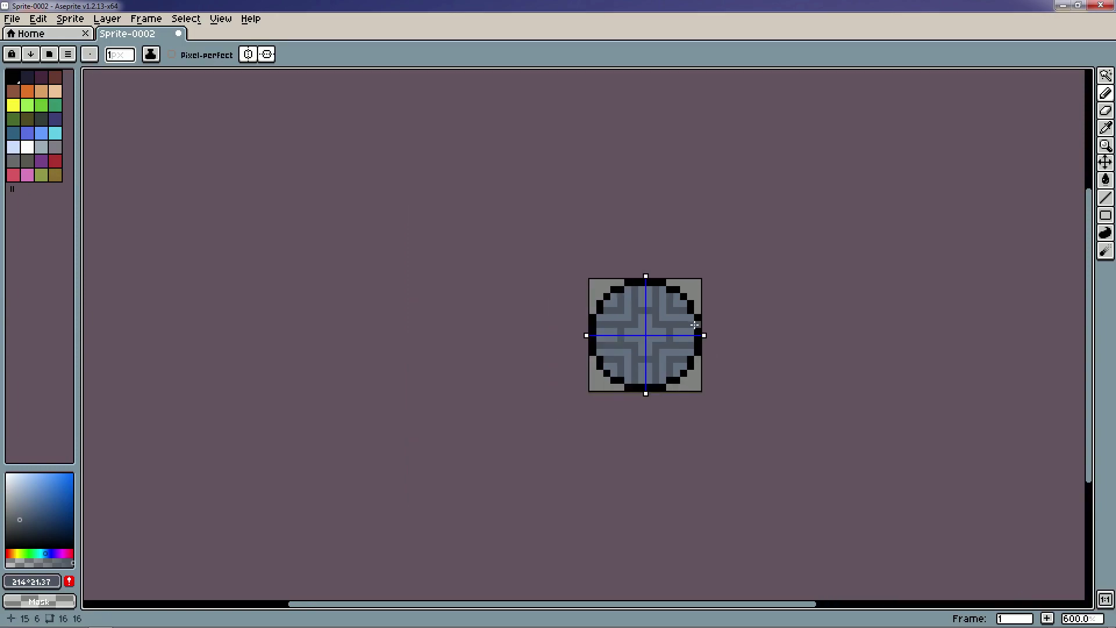
pyautogui.scroll(4, 610, 349)
pyautogui.click(492, 357)
pyautogui.scroll(-5, 580, 355)
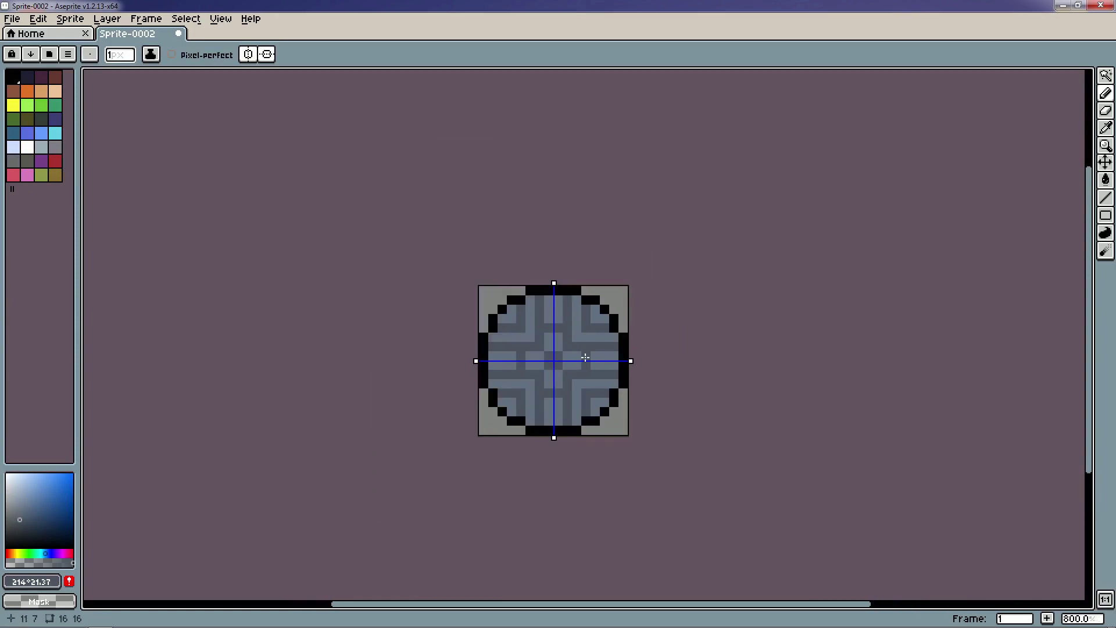
pyautogui.scroll(3, 638, 331)
pyautogui.moveTo(637, 330); pyautogui.dragTo(634, 349)
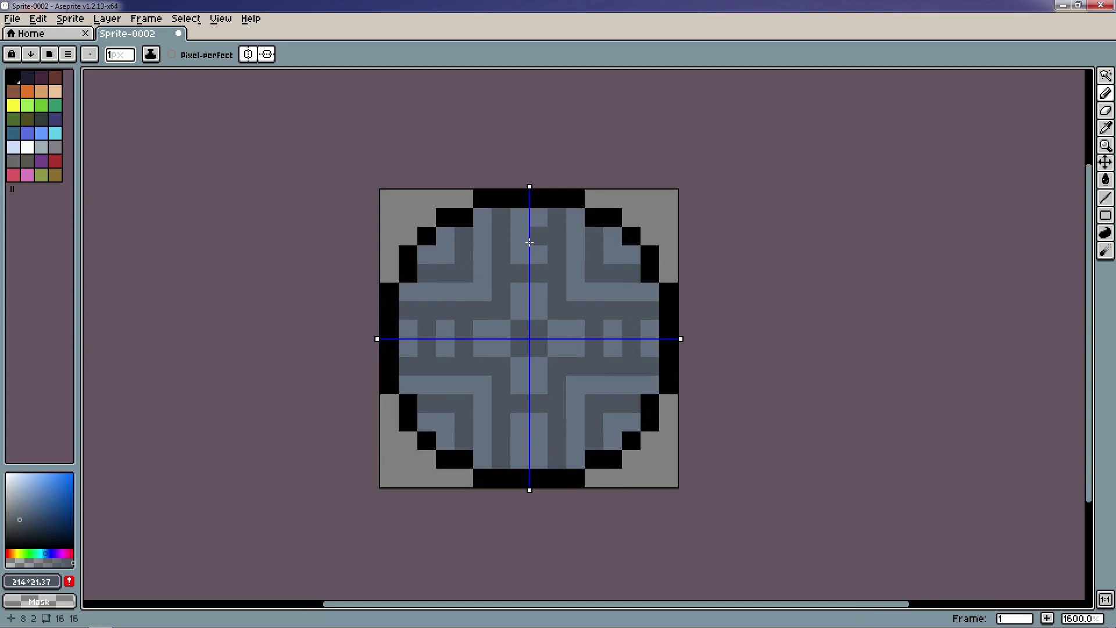
pyautogui.click(525, 237)
pyautogui.moveTo(552, 376); pyautogui.dragTo(557, 336)
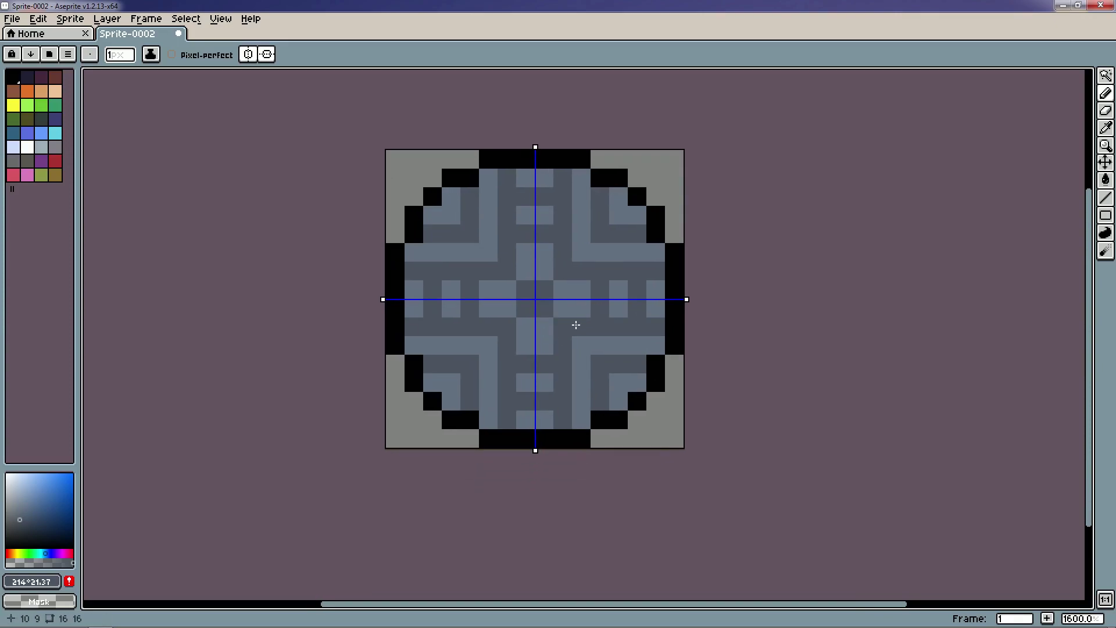
# Shade the crossings and corners of the dark bands with single pixels of deeper slate, HSV 214°, 17, 28.
pyautogui.click(17, 522)
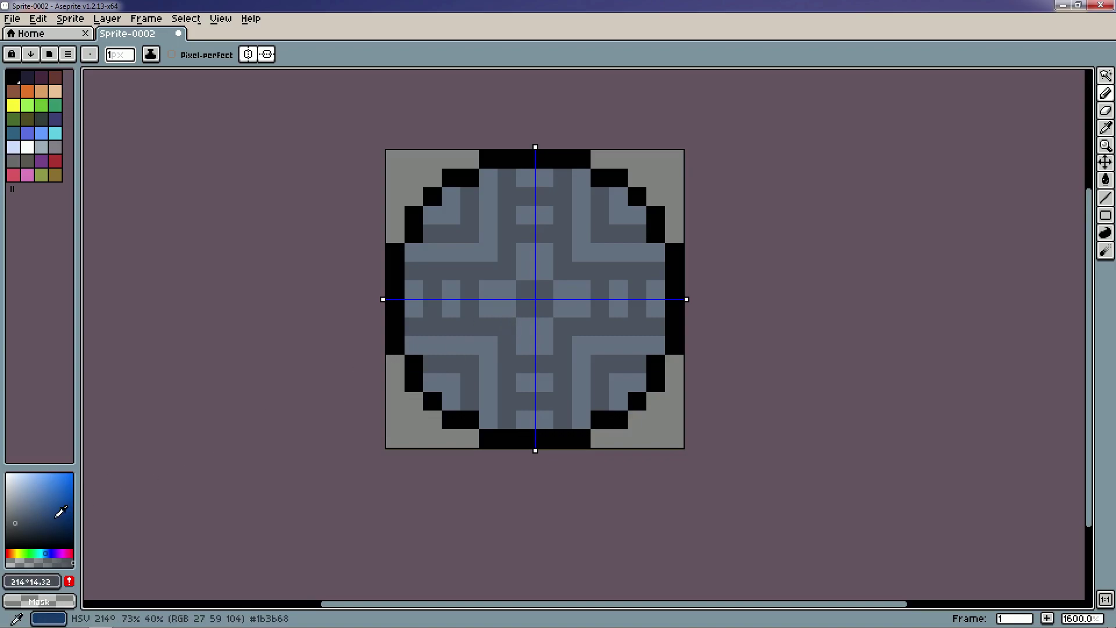
pyautogui.click(18, 527)
pyautogui.click(502, 323)
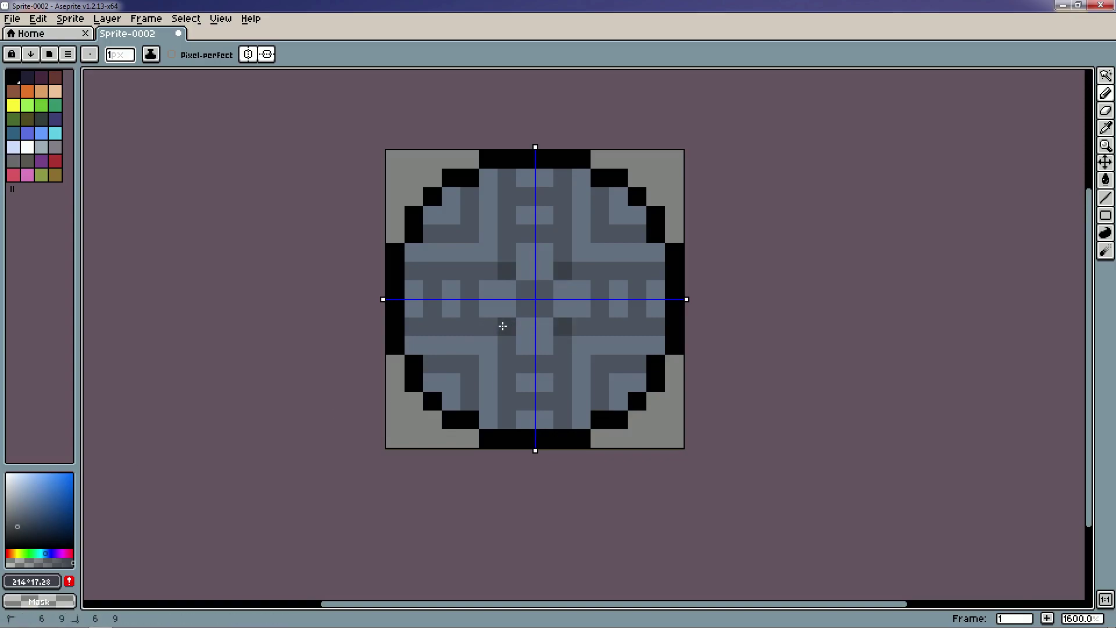
pyautogui.click(638, 269)
pyautogui.click(599, 271)
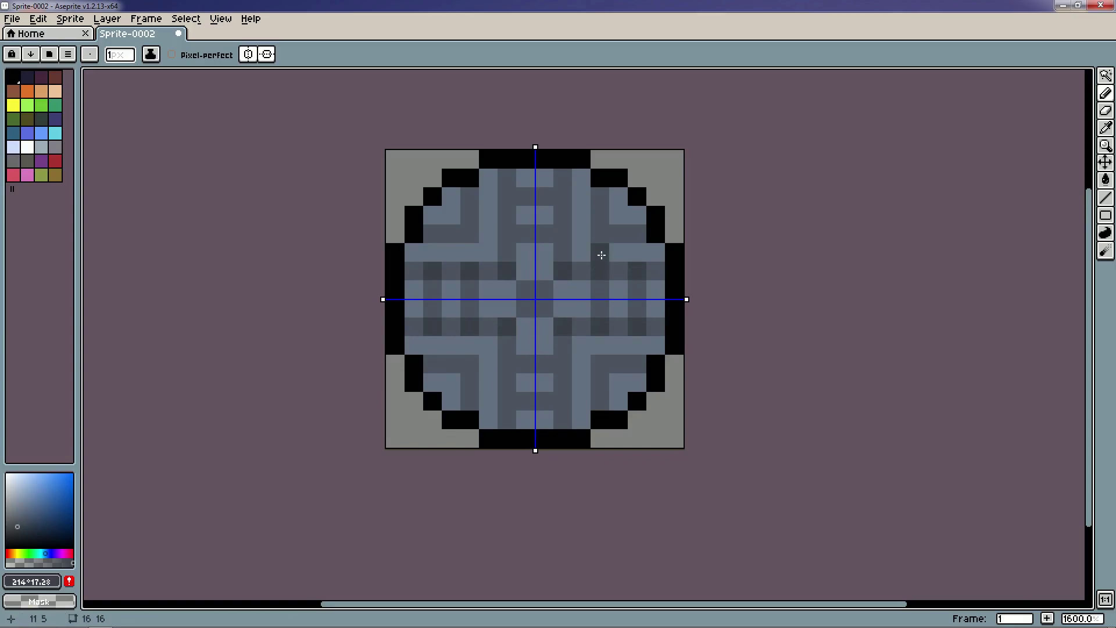
pyautogui.click(563, 233)
pyautogui.click(562, 195)
pyautogui.click(604, 361)
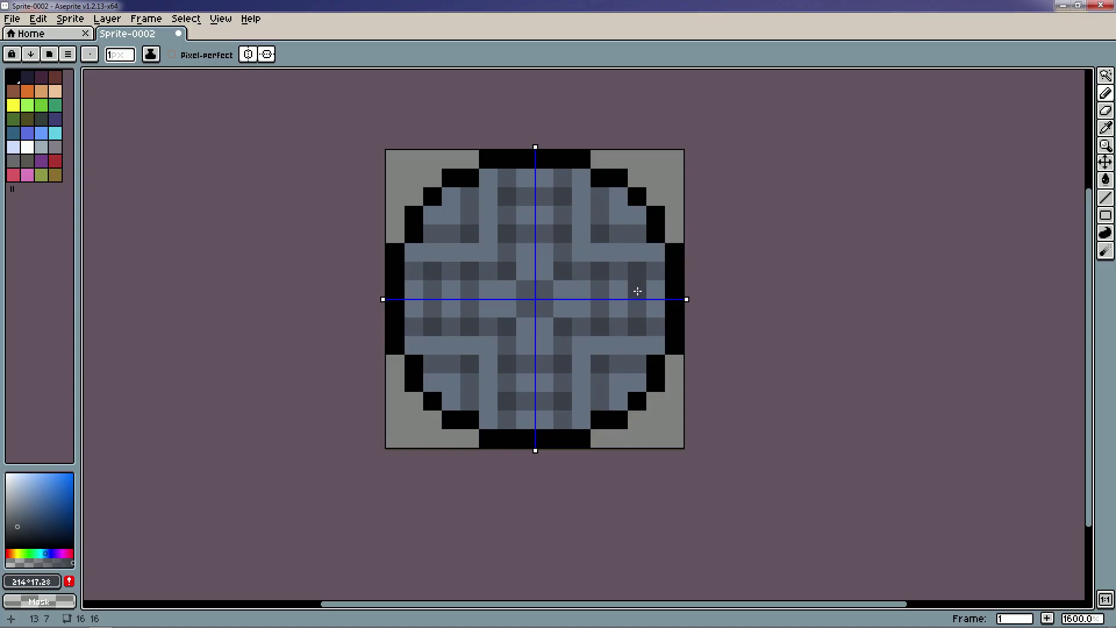
# Lighten the sampled base slate to HSV 214°, 22, 60 and draw an L-shaped highlight on the light band in each quadrant's inner corner.
pyautogui.press('i')
pyautogui.click(605, 244)
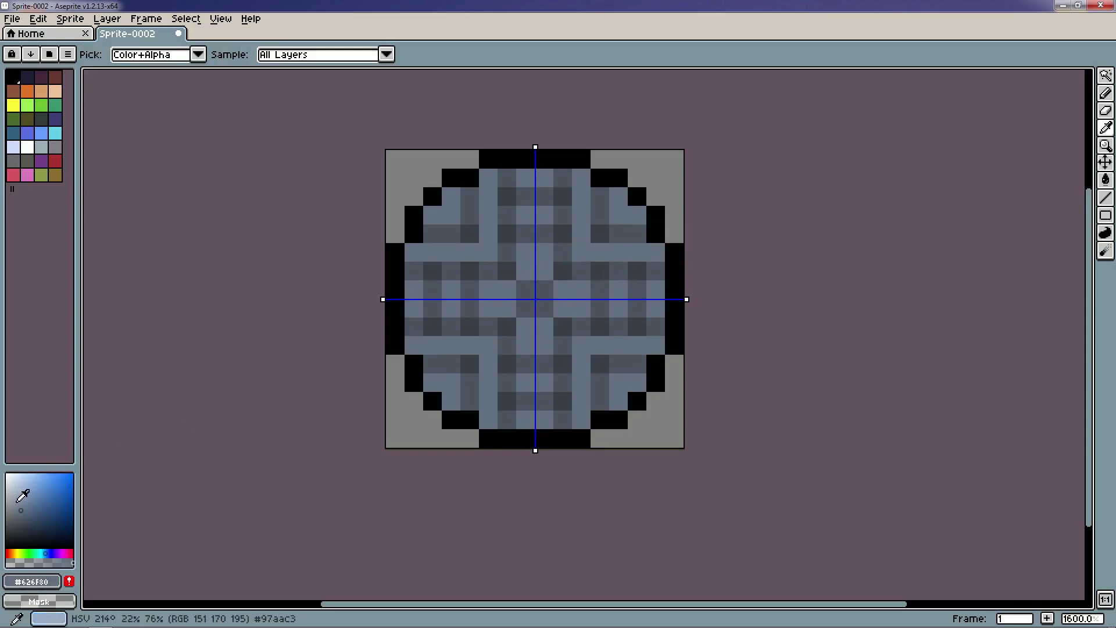
pyautogui.moveTo(22, 508); pyautogui.dragTo(21, 502)
pyautogui.press('v')
pyautogui.press('b')
pyautogui.moveTo(581, 234); pyautogui.dragTo(581, 253)
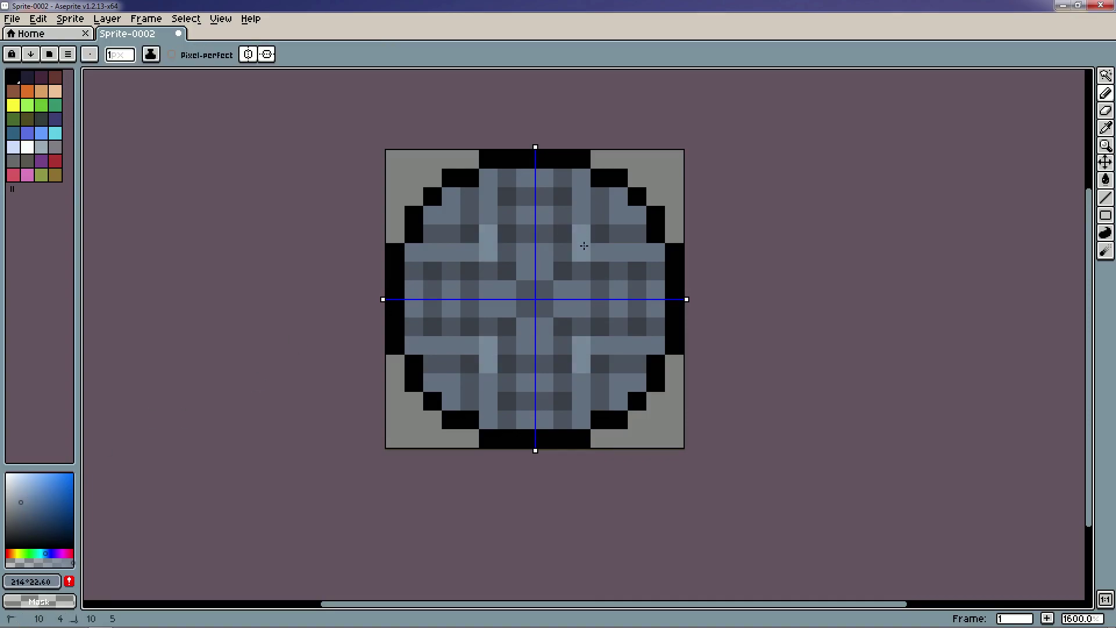
pyautogui.click(600, 251)
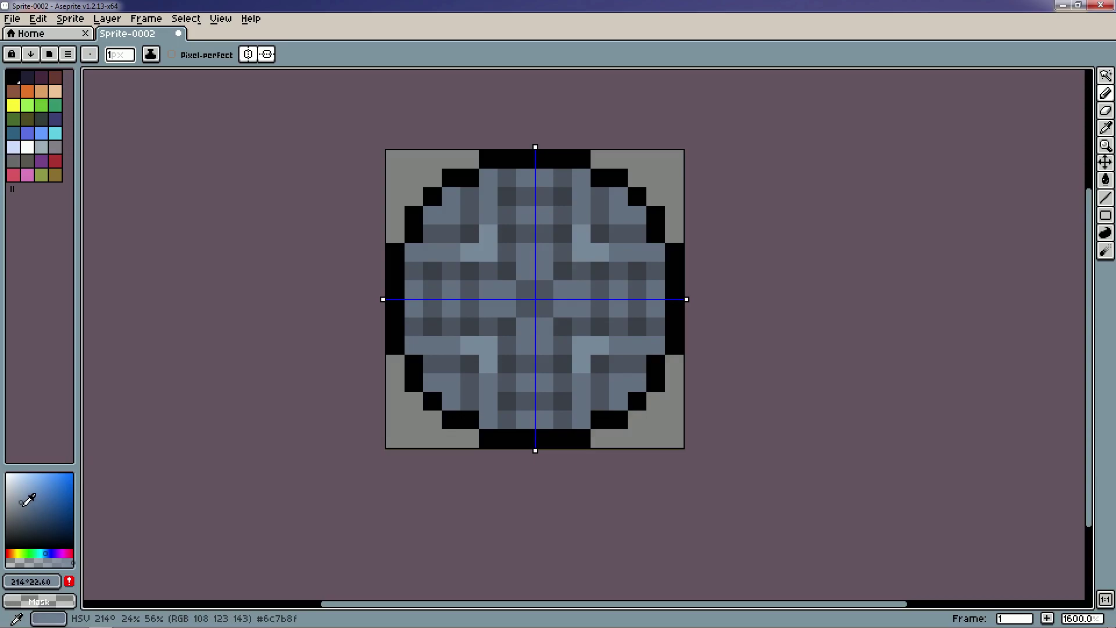
# Extend both ends of each L-shaped highlight by one pixel in slate HSV 214°, 22, 57, and adjust the colour to 214°, 24, 56.
pyautogui.press('i')
pyautogui.click(627, 241)
pyautogui.scroll(3, 591, 265)
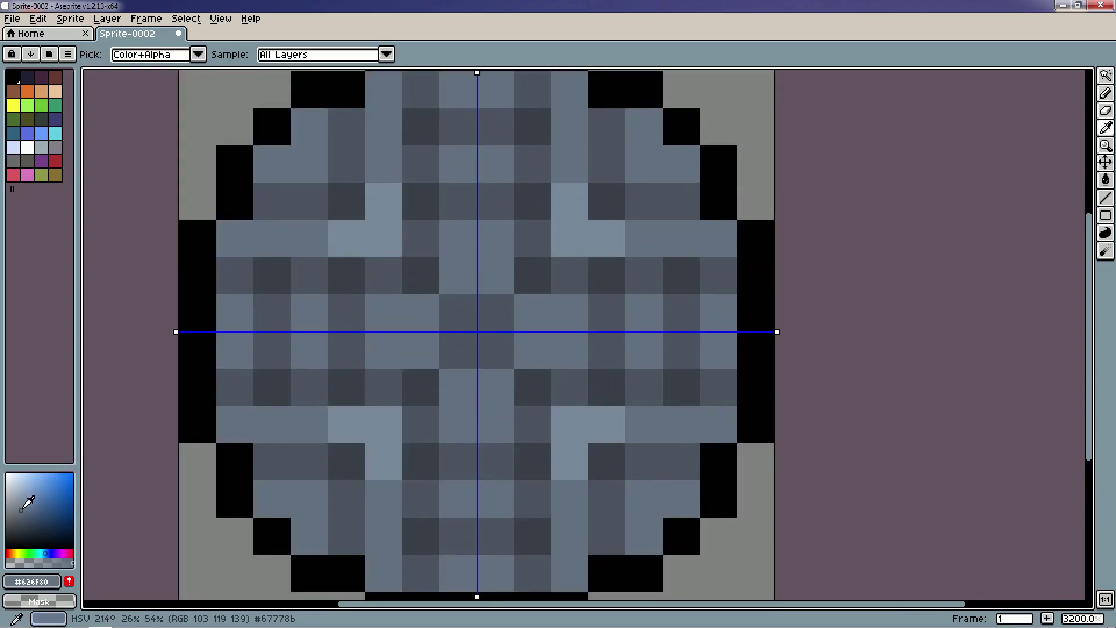
pyautogui.click(21, 504)
pyautogui.press('b')
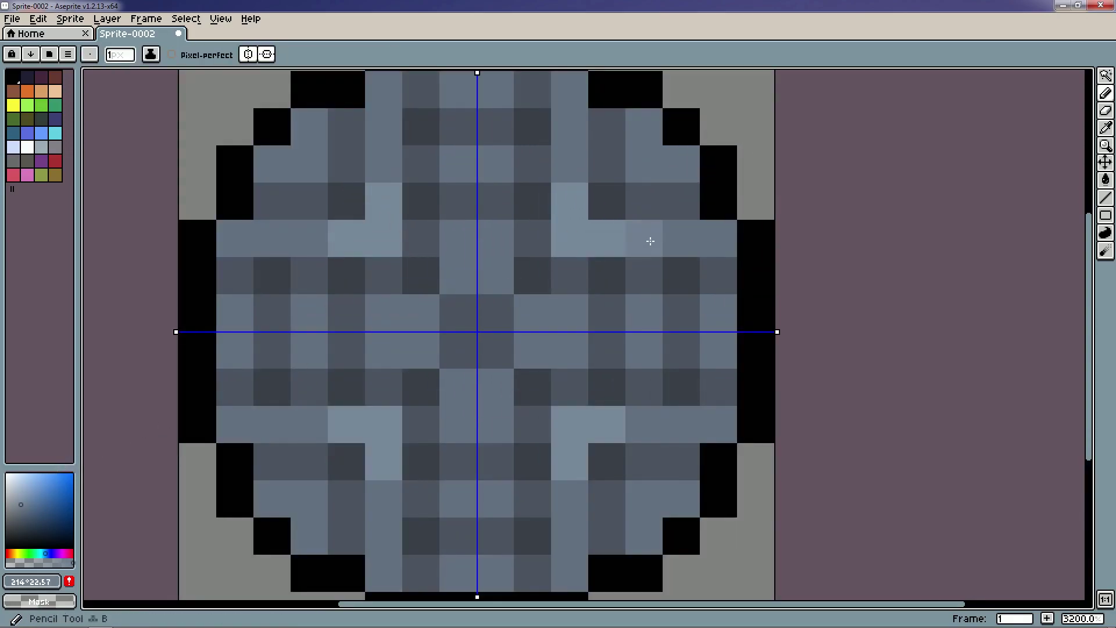
pyautogui.click(645, 238)
pyautogui.click(582, 177)
pyautogui.click(23, 505)
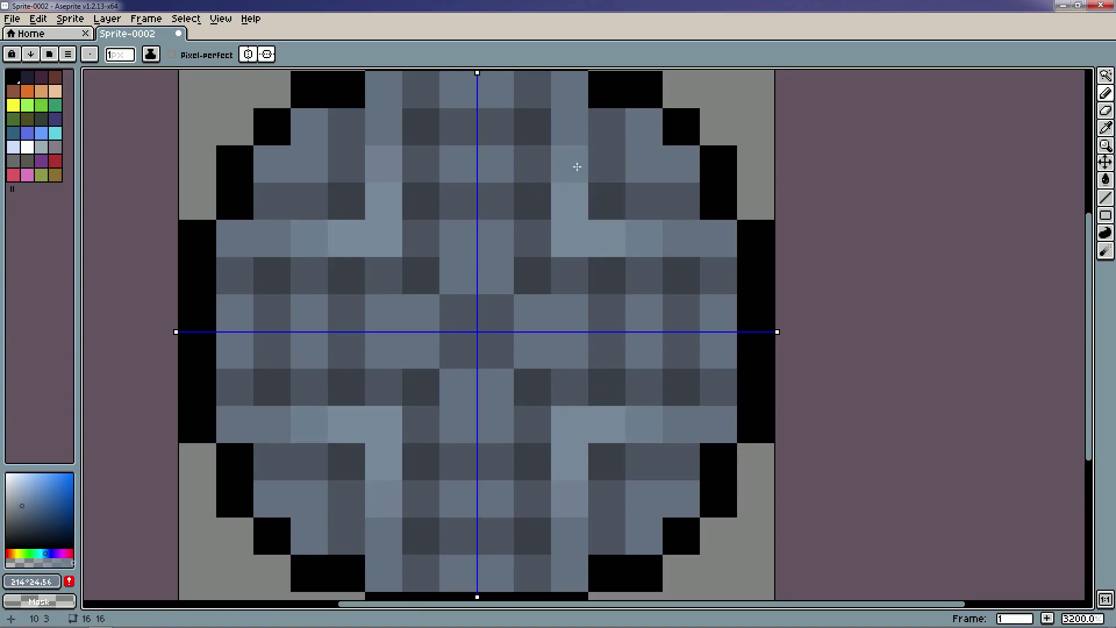
pyautogui.scroll(-1, 401, 357)
pyautogui.scroll(-2, 401, 357)
pyautogui.scroll(3, 426, 352)
pyautogui.moveTo(517, 320); pyautogui.dragTo(597, 310)
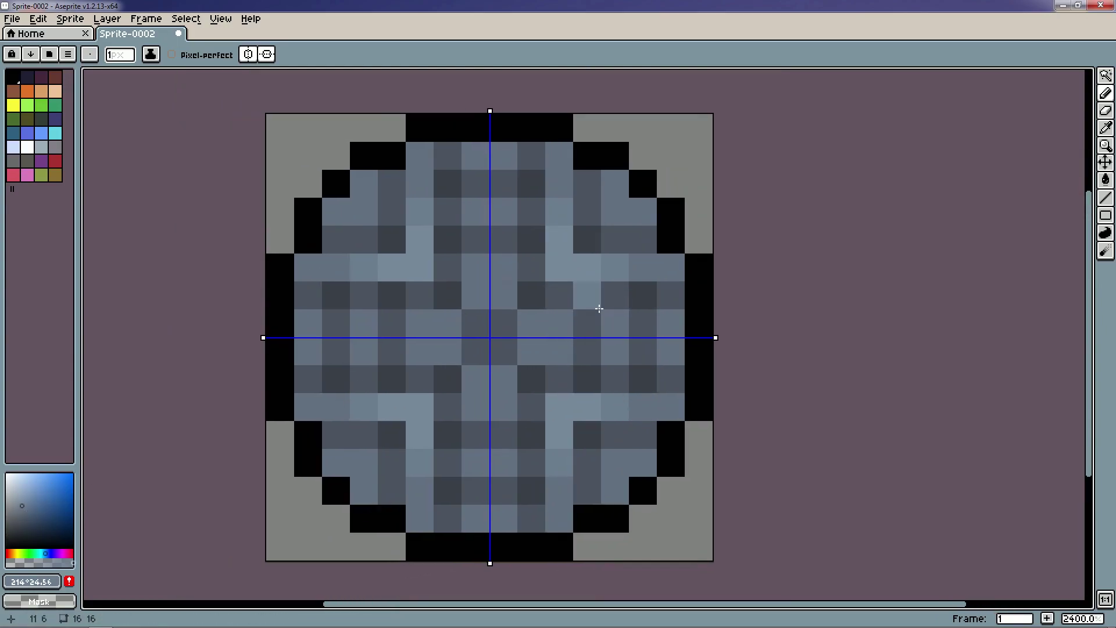
pyautogui.scroll(-3, 597, 310)
pyautogui.scroll(3, 597, 311)
pyautogui.press('i')
pyautogui.click(591, 329)
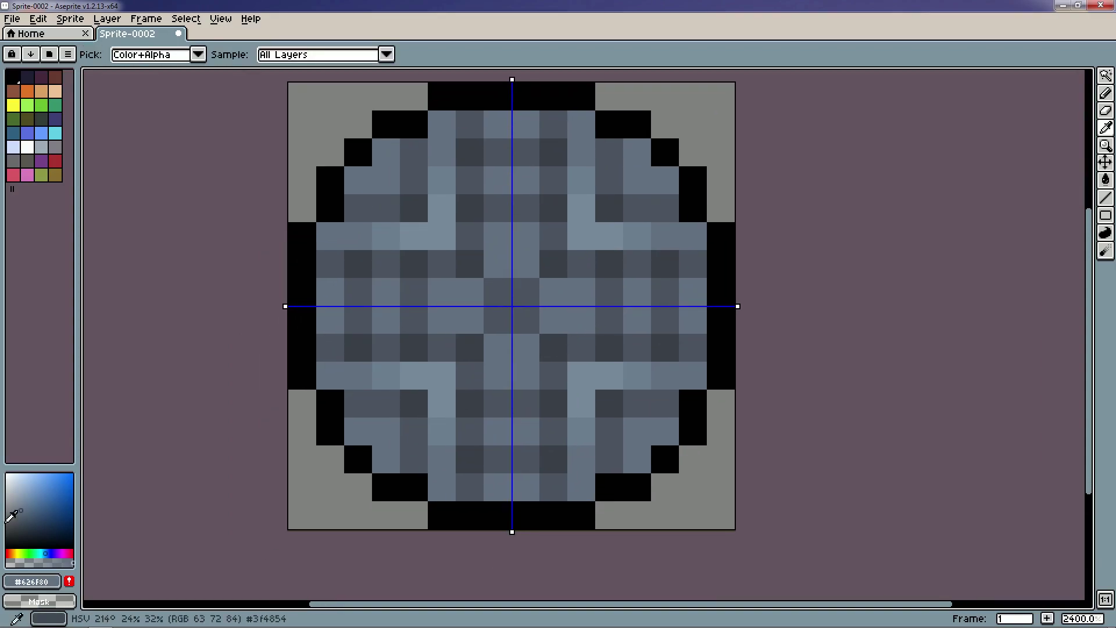
pyautogui.click(25, 517)
pyautogui.press('b')
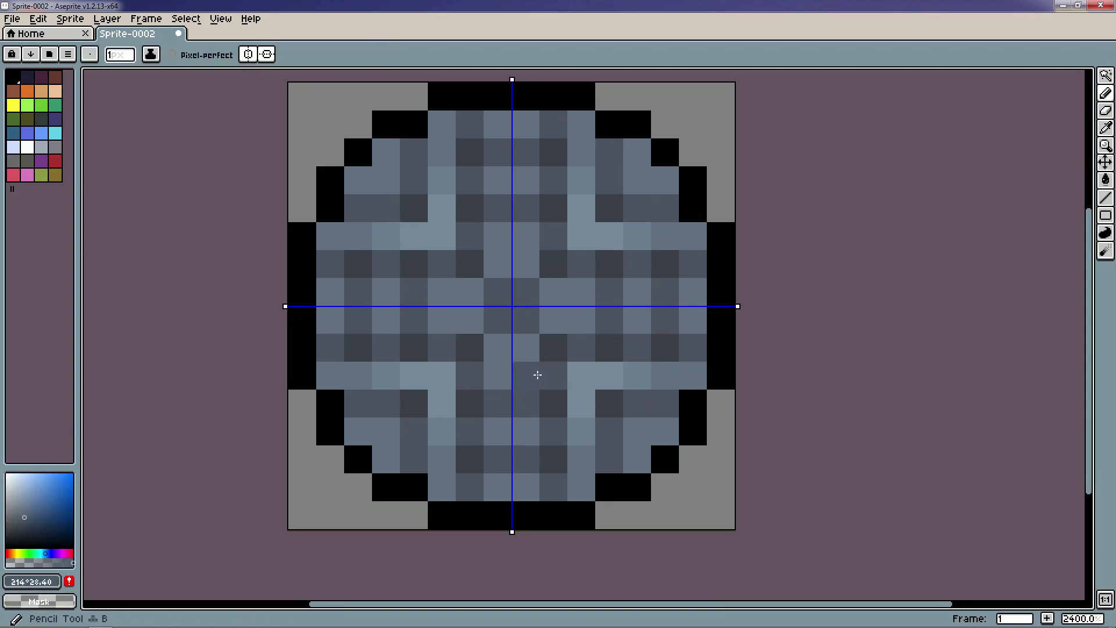
pyautogui.press('i')
pyautogui.click(551, 369)
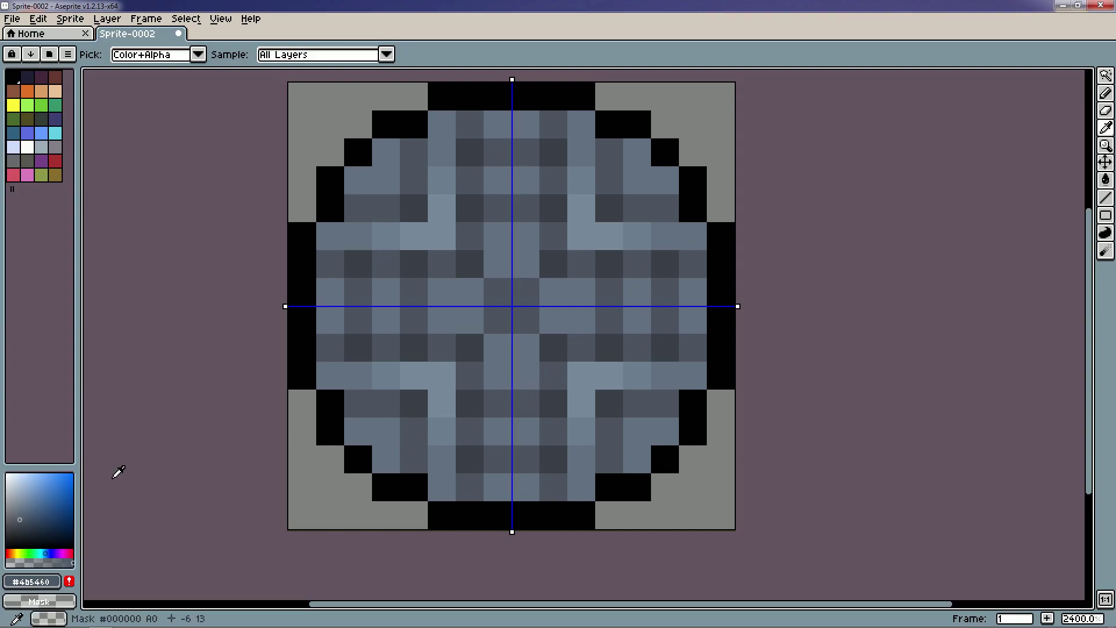
pyautogui.click(27, 518)
pyautogui.press('b')
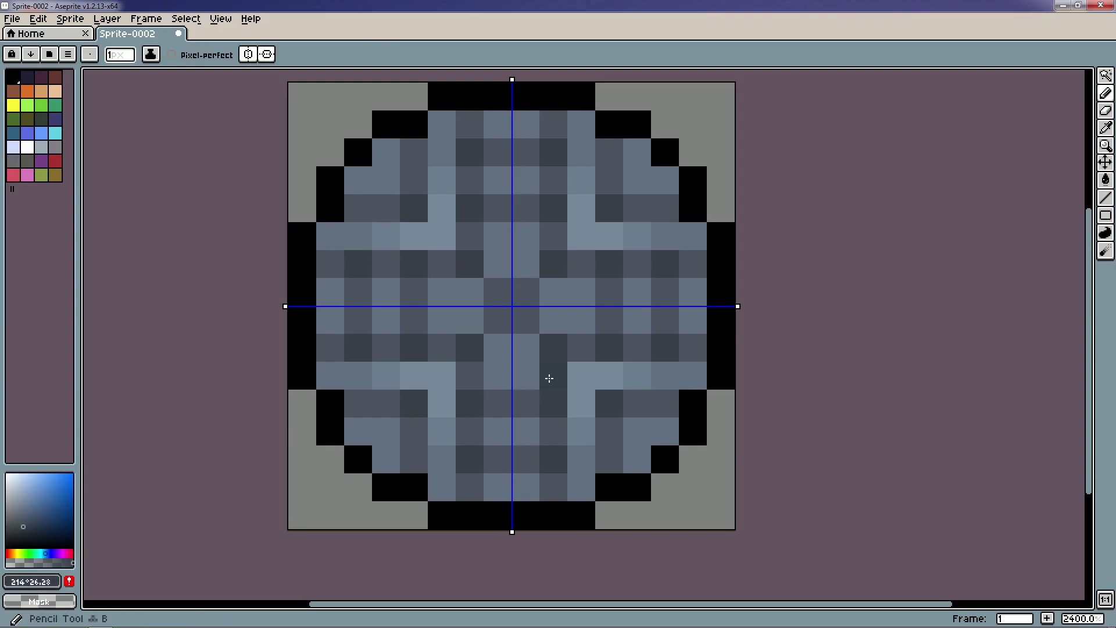
# Mix a greyer slate, HSV 214°, 19, 42, from the sampled dark band and paint one pixel of it in each quadrant's outer corner area.
pyautogui.press('i')
pyautogui.click(556, 375)
pyautogui.click(19, 517)
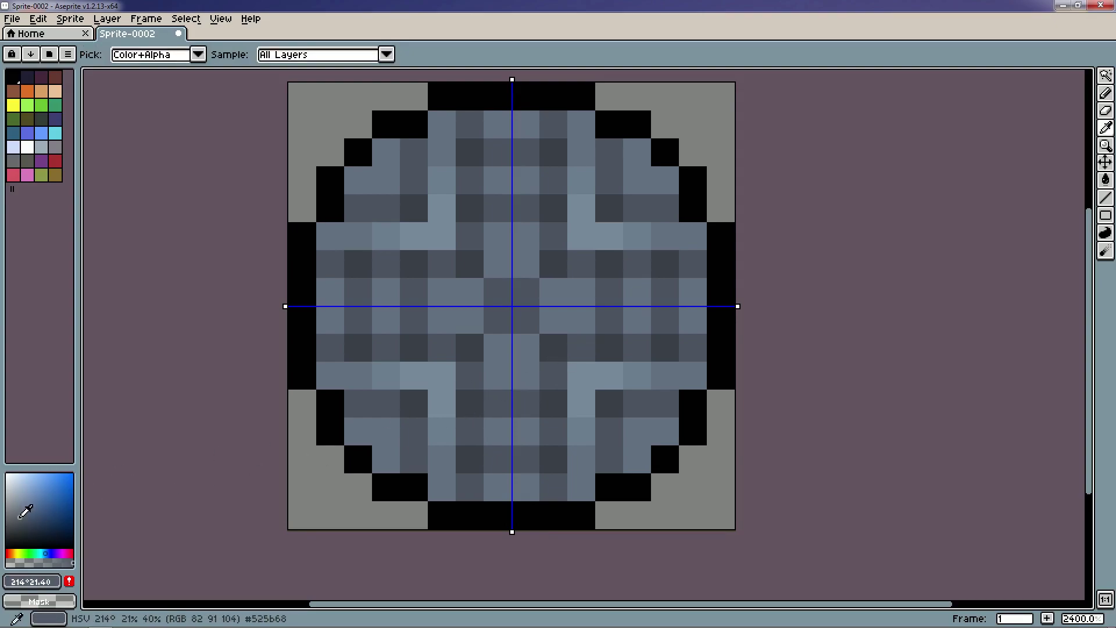
pyautogui.press('b')
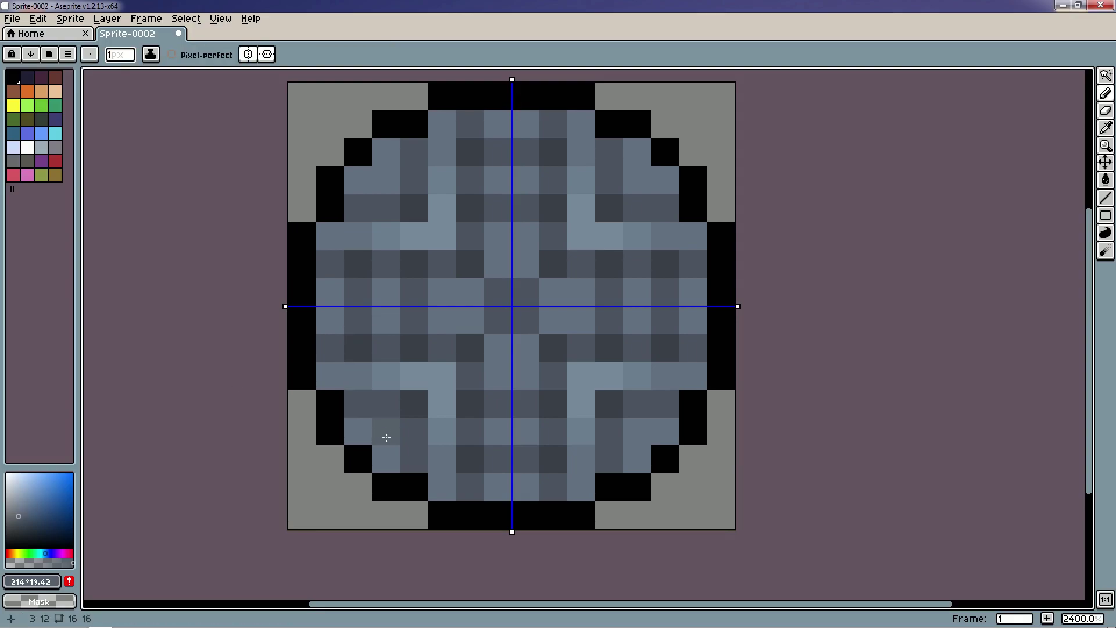
pyautogui.scroll(-5, 407, 419)
pyautogui.scroll(5, 553, 361)
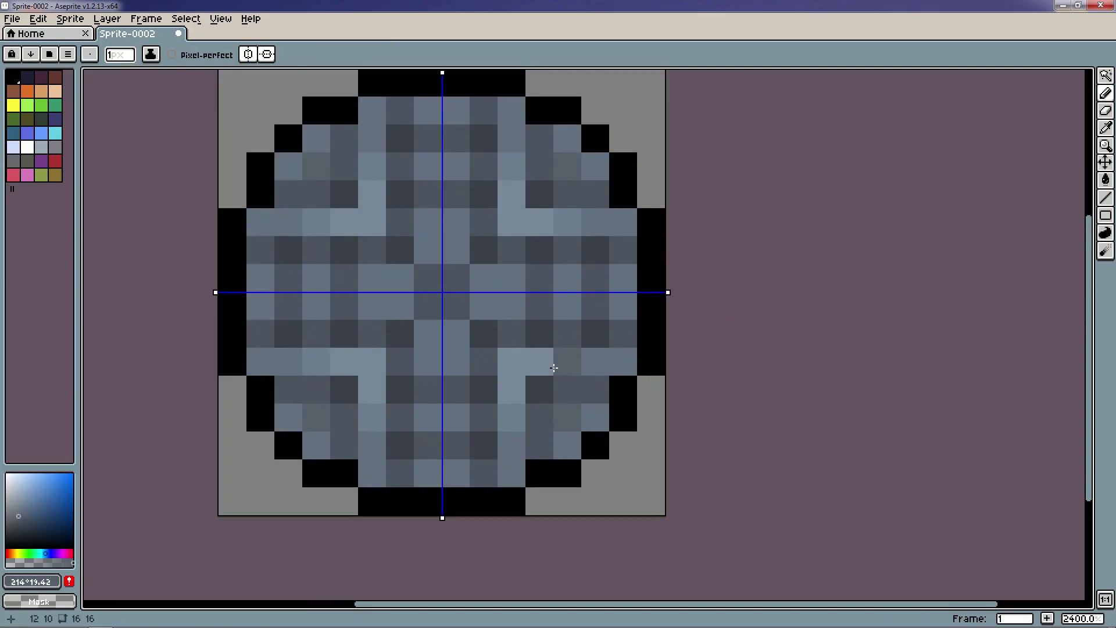
# Undo the last two pencil strokes.
pyautogui.scroll(-3, 543, 371)
pyautogui.scroll(-3, 656, 428)
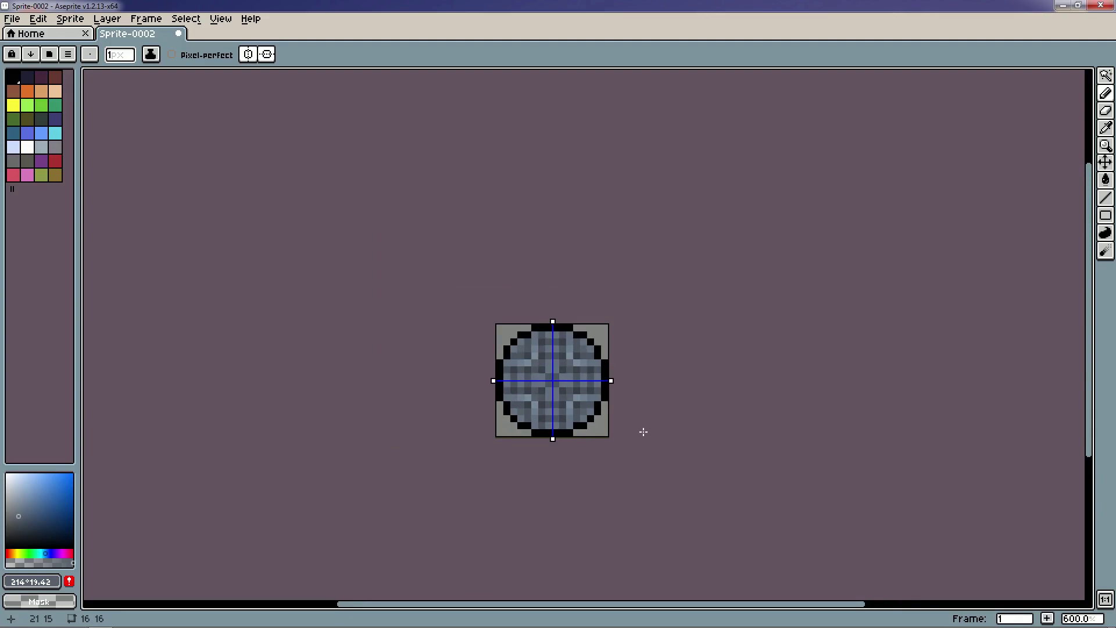
pyautogui.hotkey('ctrl', 'z')
pyautogui.hotkey('ctrl', 'z')
pyautogui.scroll(6, 619, 407)
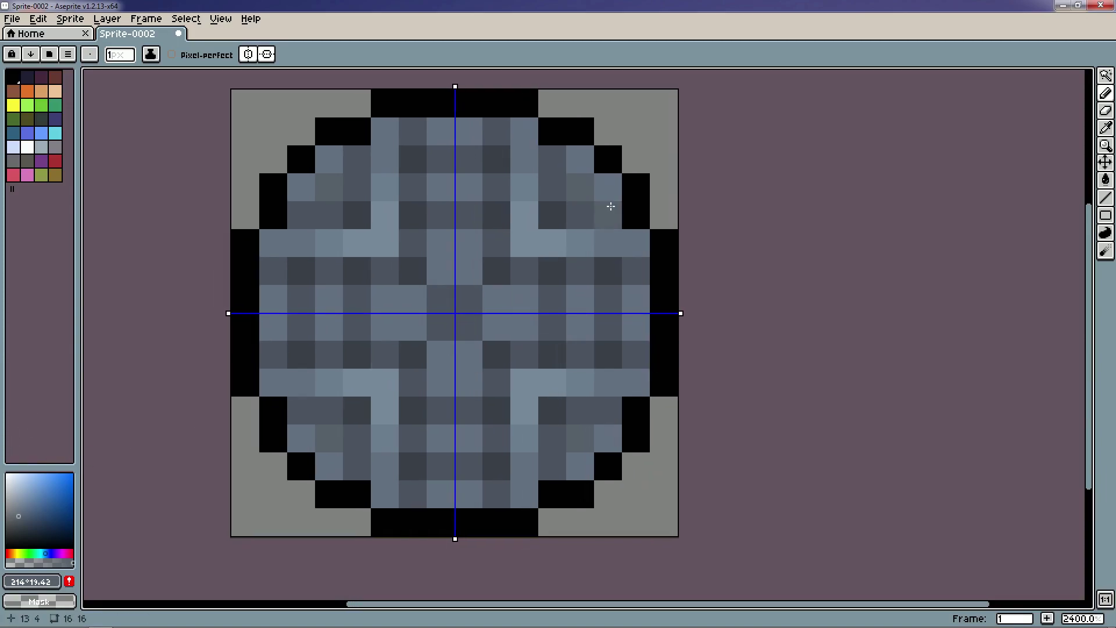
# Mix slate HSV 214°, 22, 43 and shade the outer ends of the light bands and the cross arms near the centre with it.
pyautogui.press('i')
pyautogui.click(636, 273)
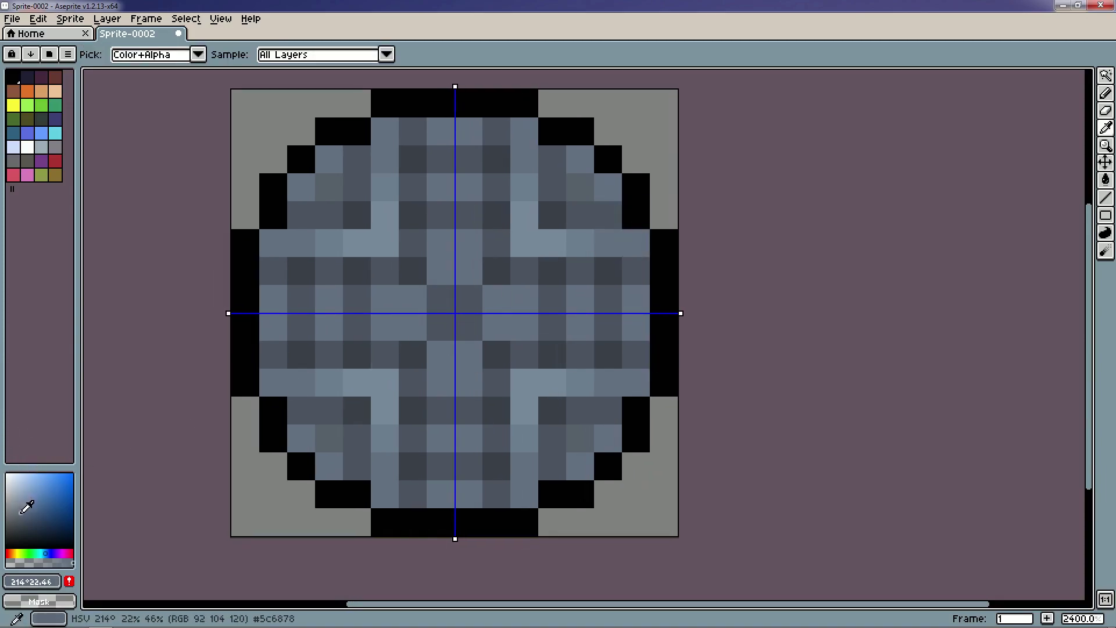
pyautogui.press('b')
pyautogui.scroll(-3, 634, 262)
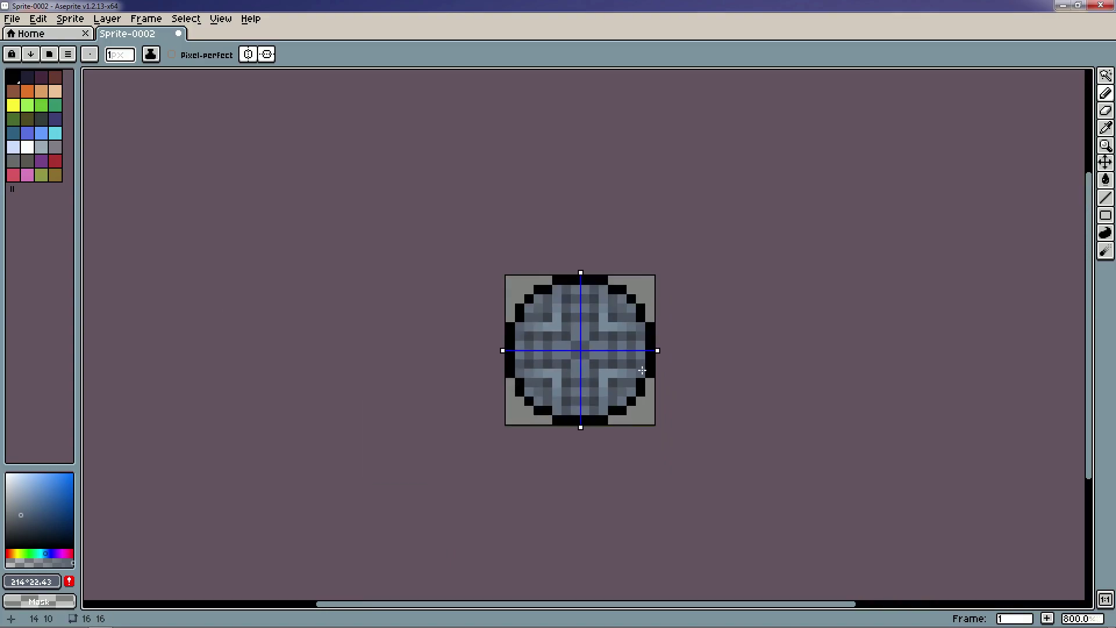
pyautogui.scroll(1, 646, 367)
pyautogui.scroll(2, 646, 366)
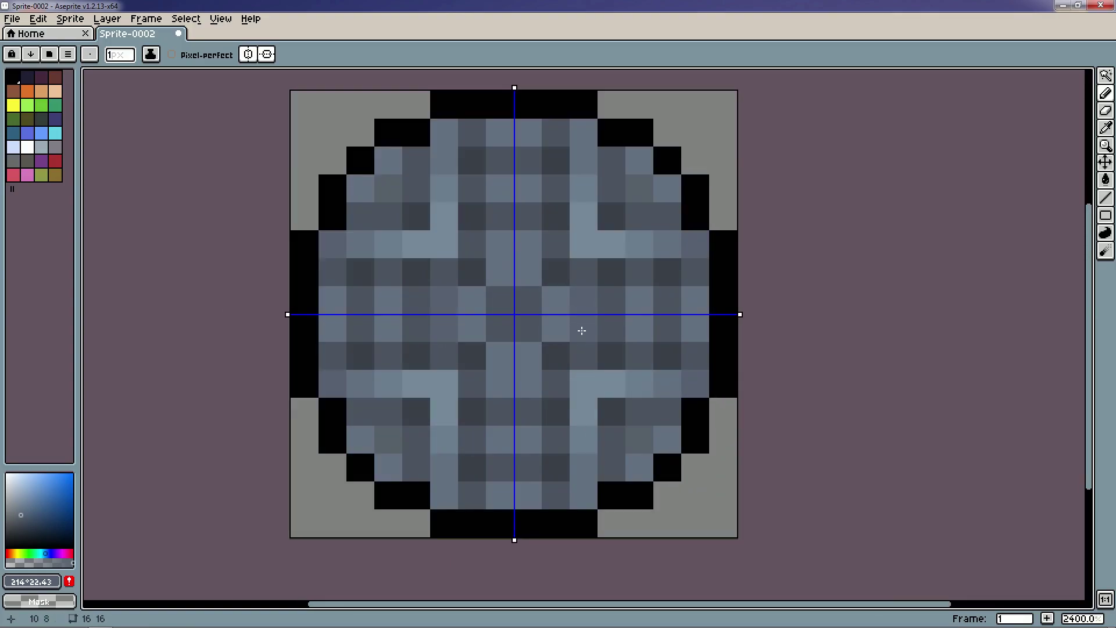
pyautogui.scroll(-3, 574, 369)
pyautogui.scroll(-1, 573, 368)
pyautogui.scroll(3, 596, 363)
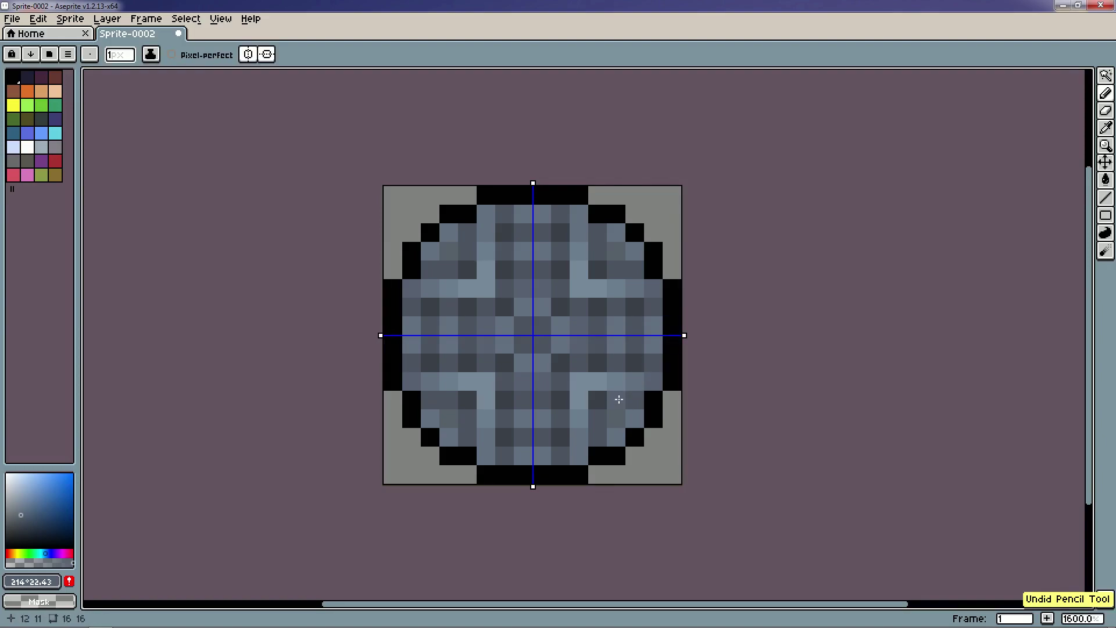
pyautogui.scroll(-1, 715, 462)
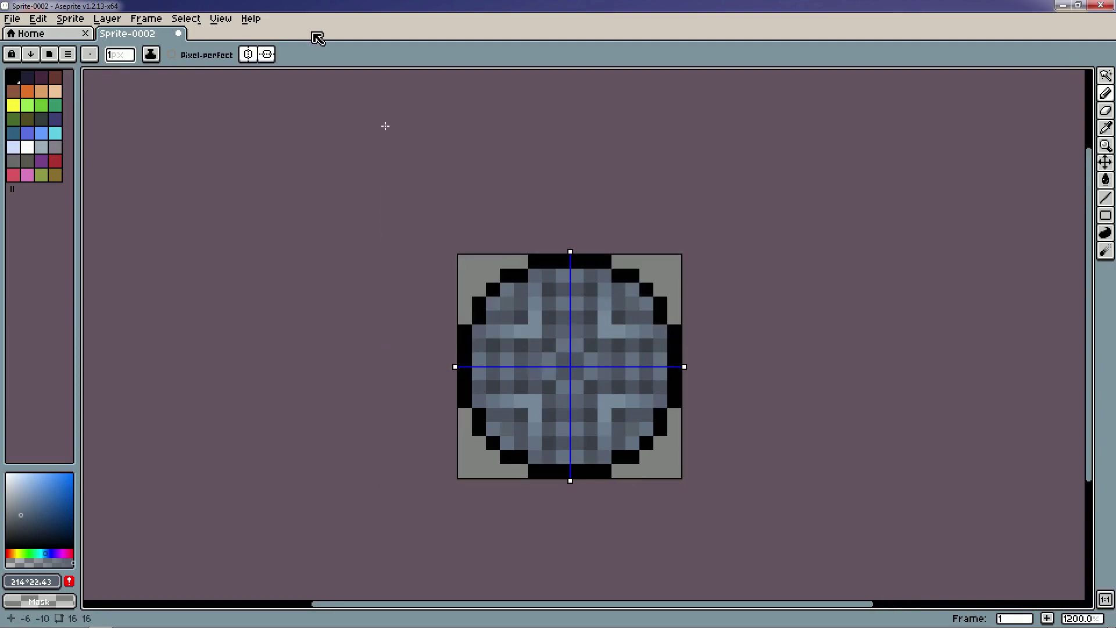
# Turn off horizontal and vertical symmetry for the sprite.
pyautogui.click(248, 54)
pyautogui.scroll(-2, 737, 304)
pyautogui.moveTo(737, 304); pyautogui.dragTo(639, 296)
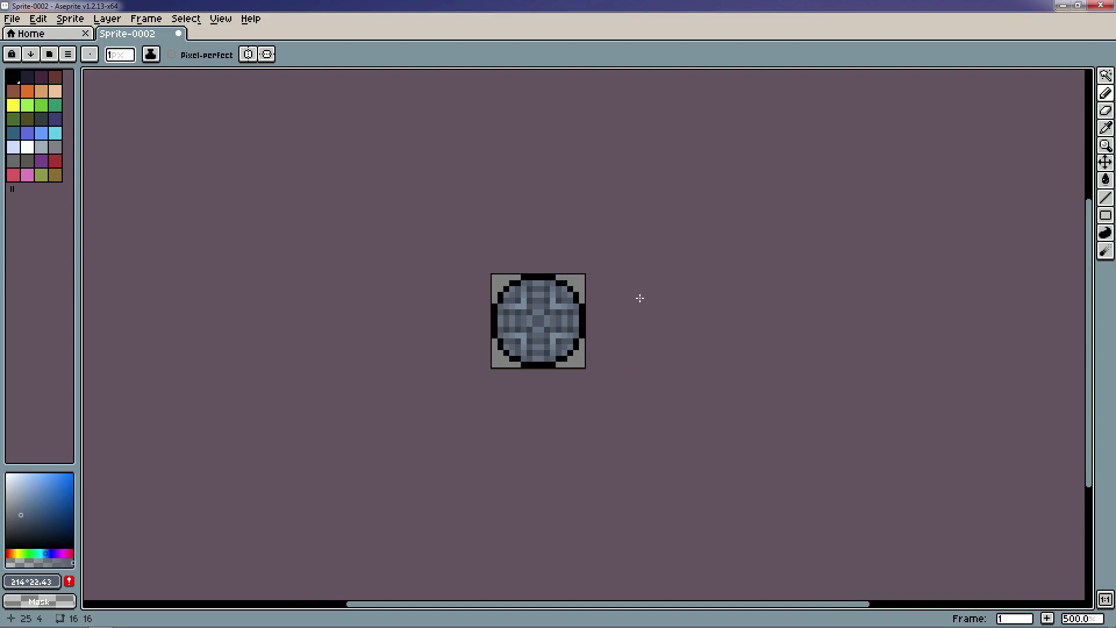
pyautogui.scroll(-1, 640, 298)
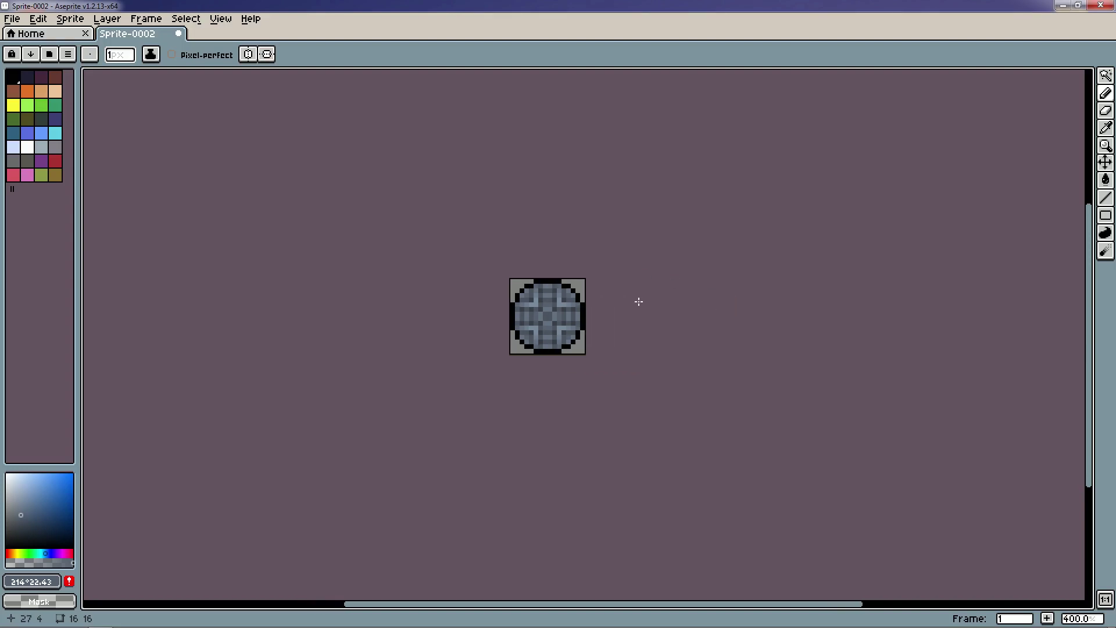
pyautogui.scroll(5, 536, 331)
pyautogui.moveTo(528, 330); pyautogui.dragTo(446, 368)
# Mix near-black slate HSV 216°, 15, 15 from a sampled dark crossing and recolour two pixels on the left side of the black outline.
pyautogui.press('i')
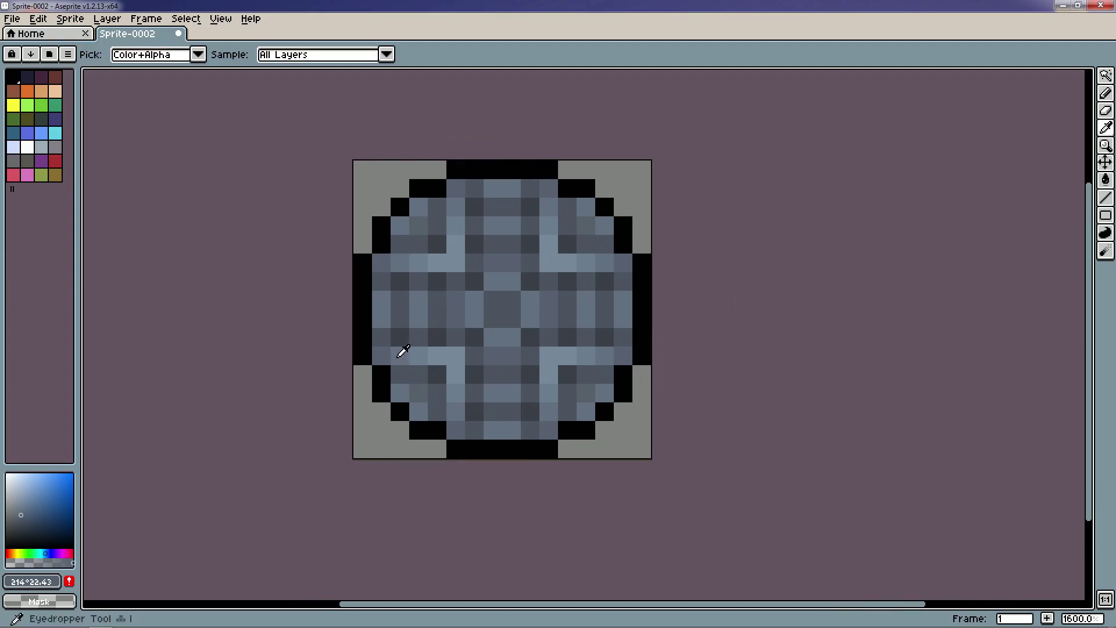
pyautogui.click(404, 338)
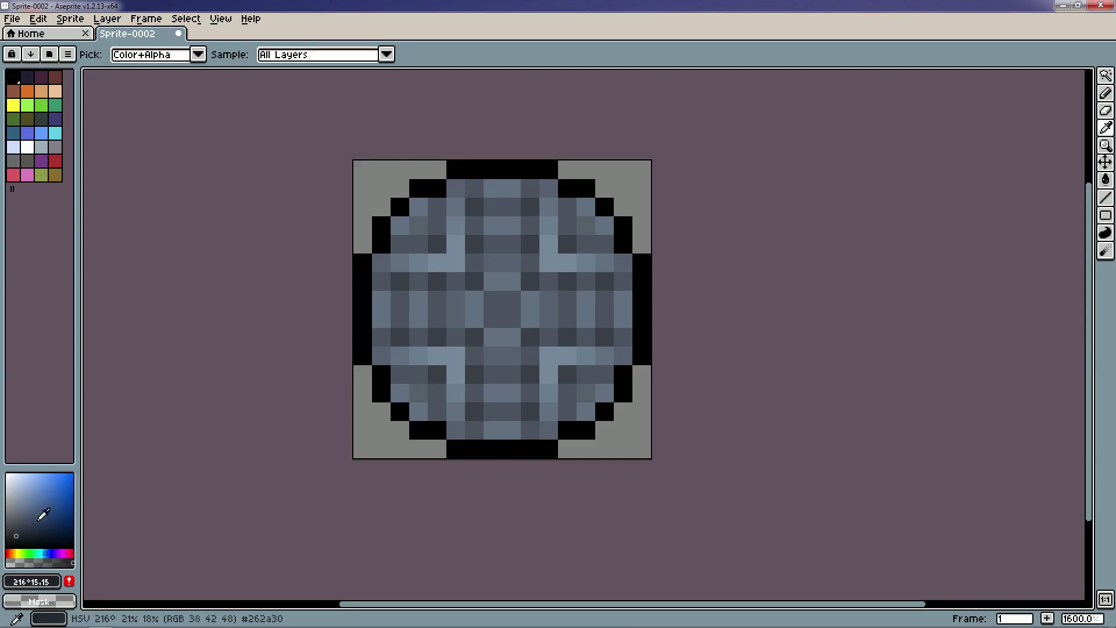
pyautogui.press('v')
pyautogui.press('b')
pyautogui.click(362, 337)
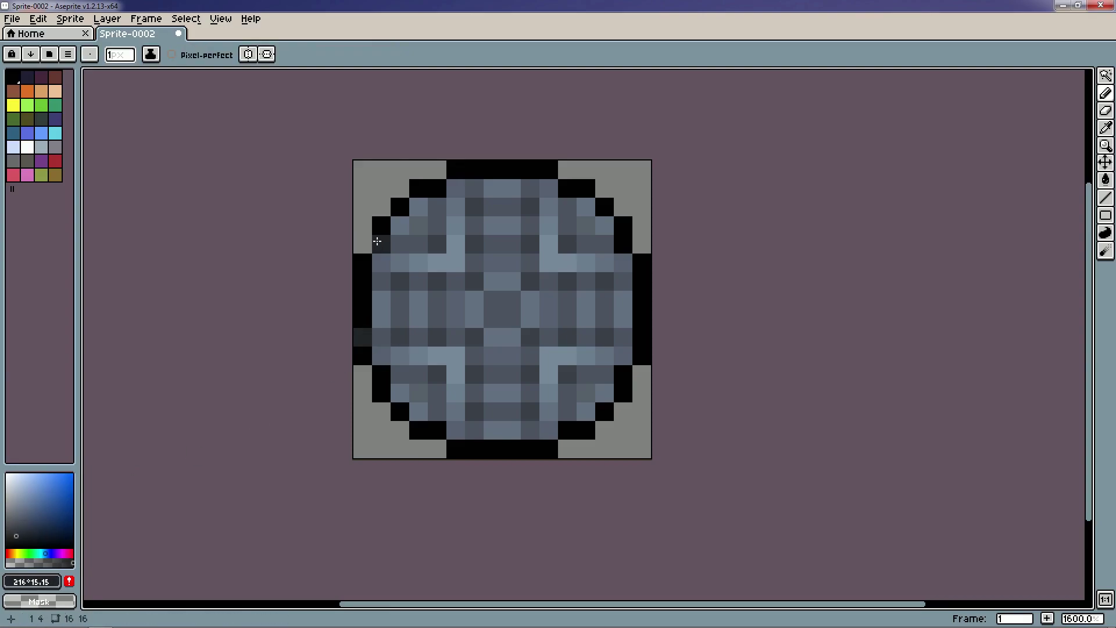
pyautogui.click(381, 225)
# Fill the black outline segments along the sprite's left side, top and upper-right curve with near-black slate HSV 216°, 15, 15.
pyautogui.press('g')
pyautogui.click(362, 302)
pyautogui.click(362, 354)
pyautogui.click(382, 383)
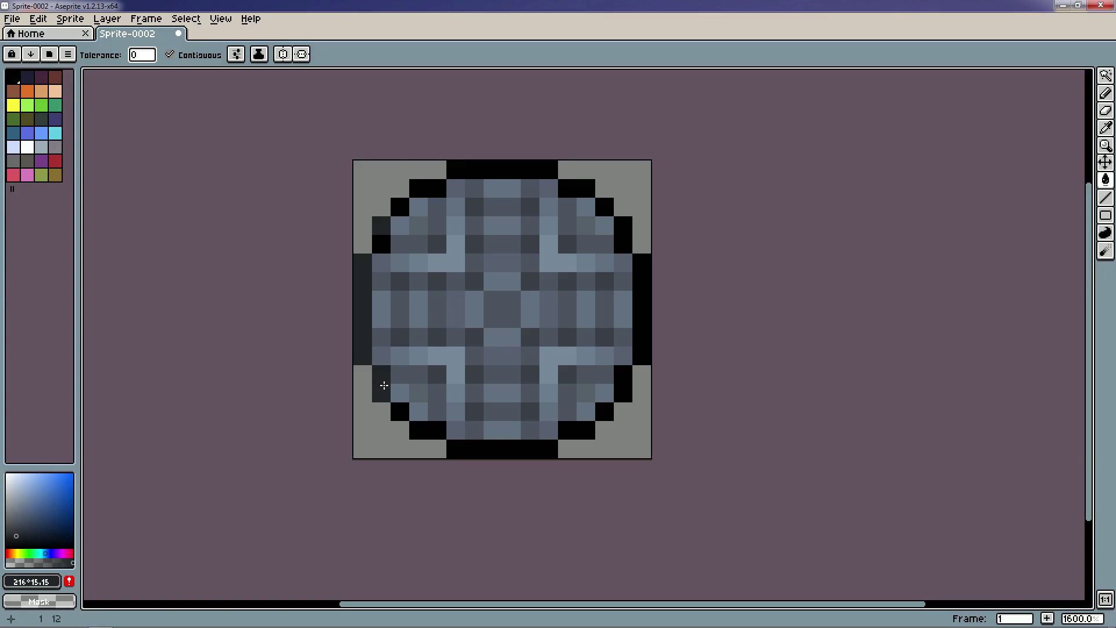
pyautogui.click(381, 240)
pyautogui.click(427, 190)
pyautogui.click(500, 170)
pyautogui.click(575, 189)
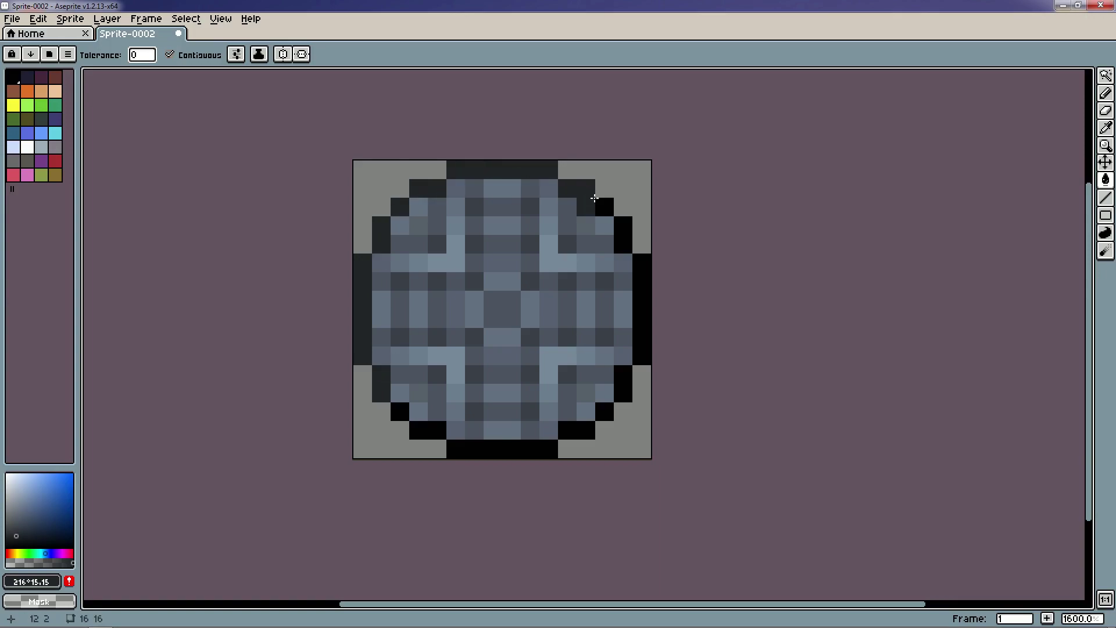
# Fill the remaining black outline segments down the sprite's right side and around its bottom with the same near-black slate.
pyautogui.click(605, 207)
pyautogui.click(624, 232)
pyautogui.click(643, 279)
pyautogui.click(623, 378)
pyautogui.click(604, 411)
pyautogui.click(576, 430)
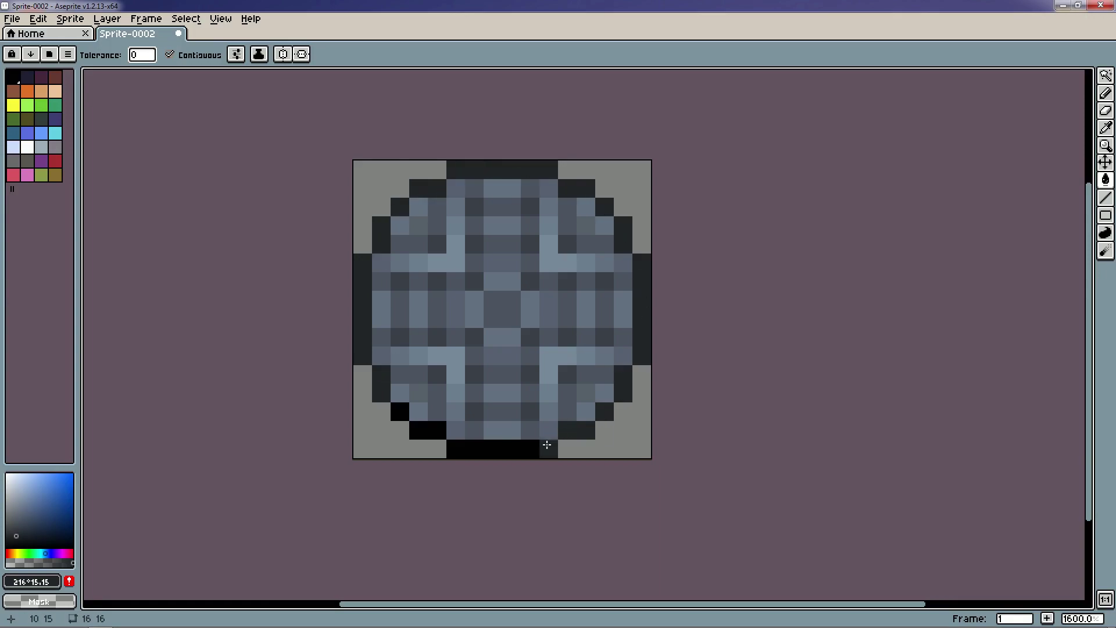
pyautogui.click(500, 449)
pyautogui.click(428, 431)
pyautogui.click(400, 412)
pyautogui.click(420, 415)
pyautogui.scroll(-3, 671, 397)
pyautogui.scroll(3, 770, 378)
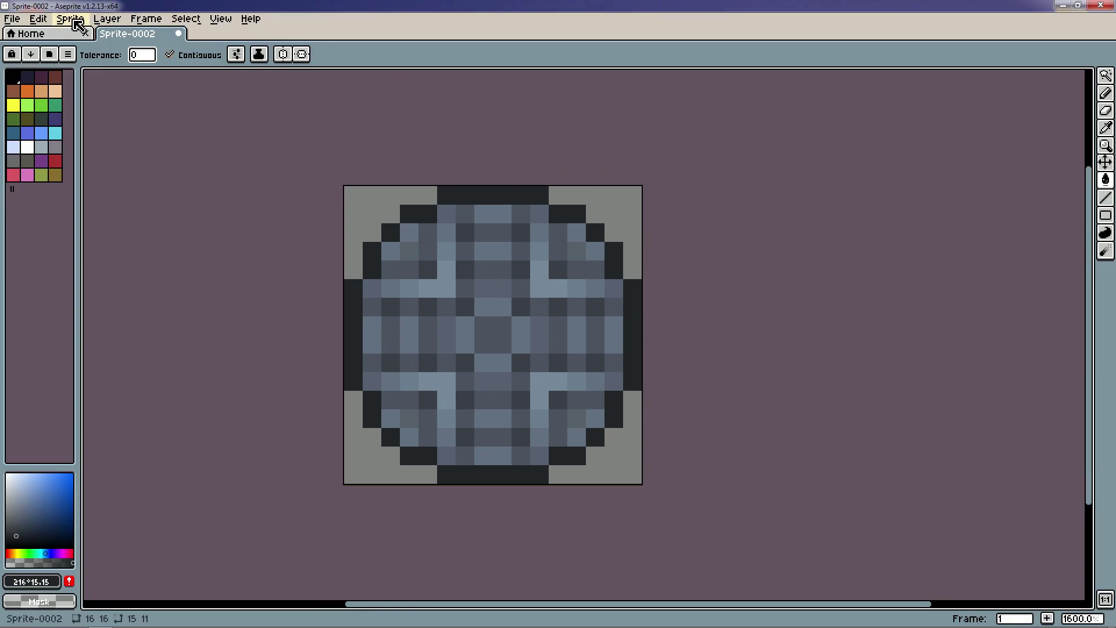
# Create a new 32 × 32 px RGBA sprite with a transparent background.
pyautogui.click(11, 19)
pyautogui.click(30, 35)
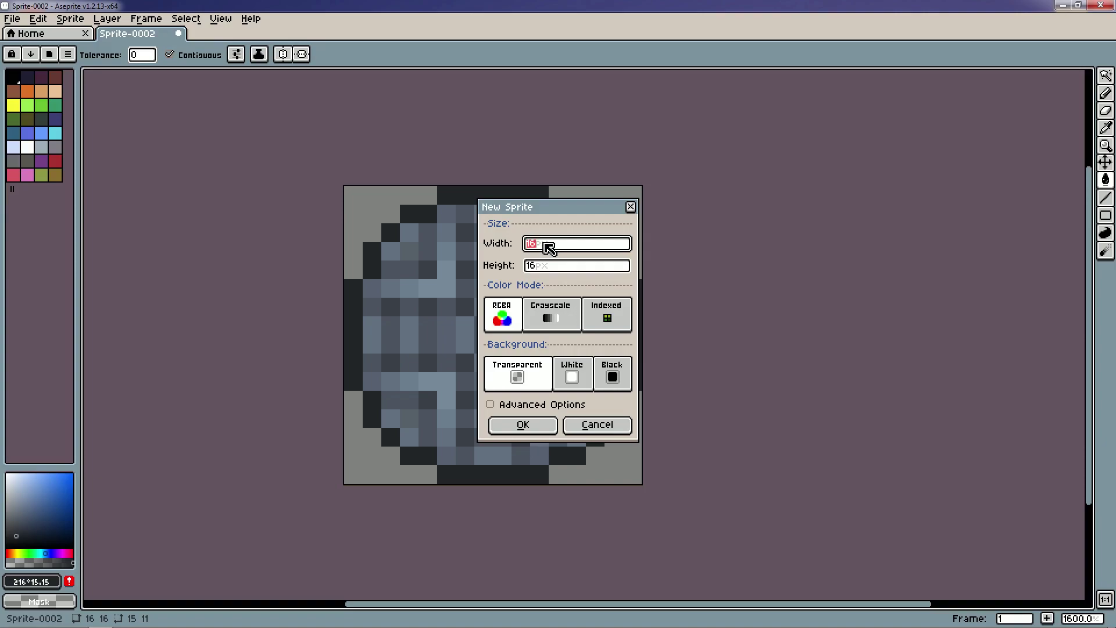
pyautogui.press('Tab')
pyautogui.write('32')
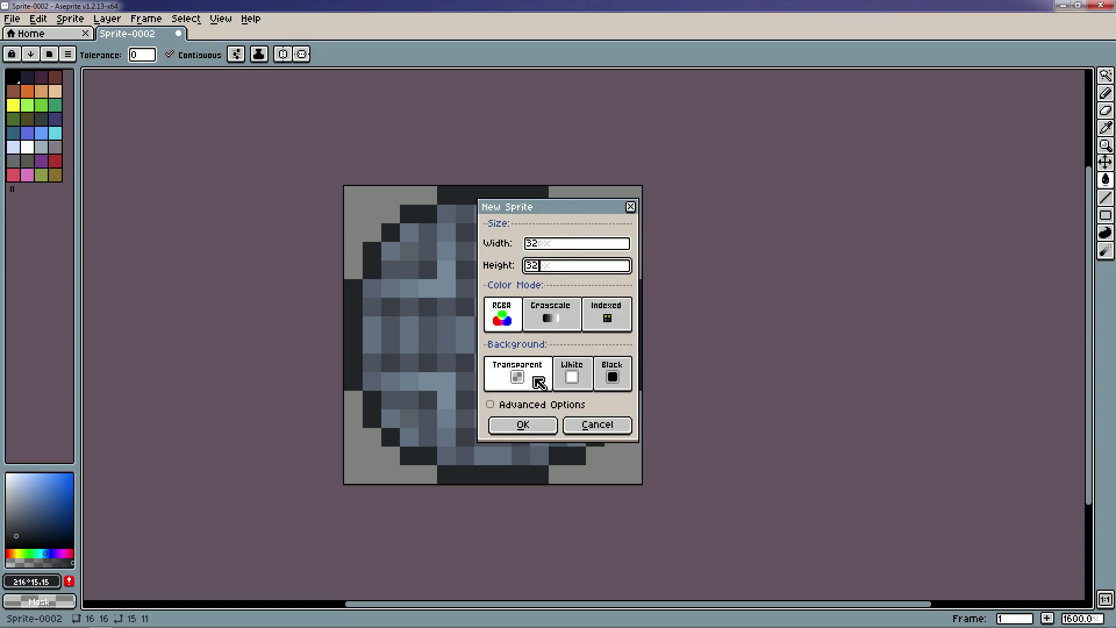
pyautogui.click(522, 424)
pyautogui.scroll(2, 594, 323)
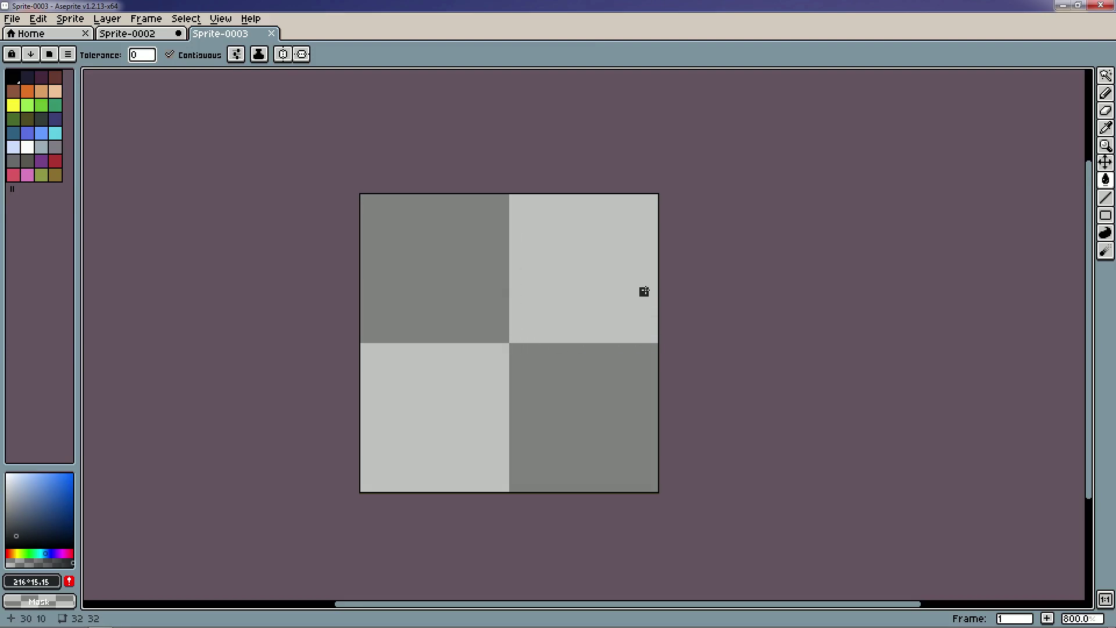
pyautogui.click(511, 227)
pyautogui.press('b')
pyautogui.hotkey('ctrl', 'z')
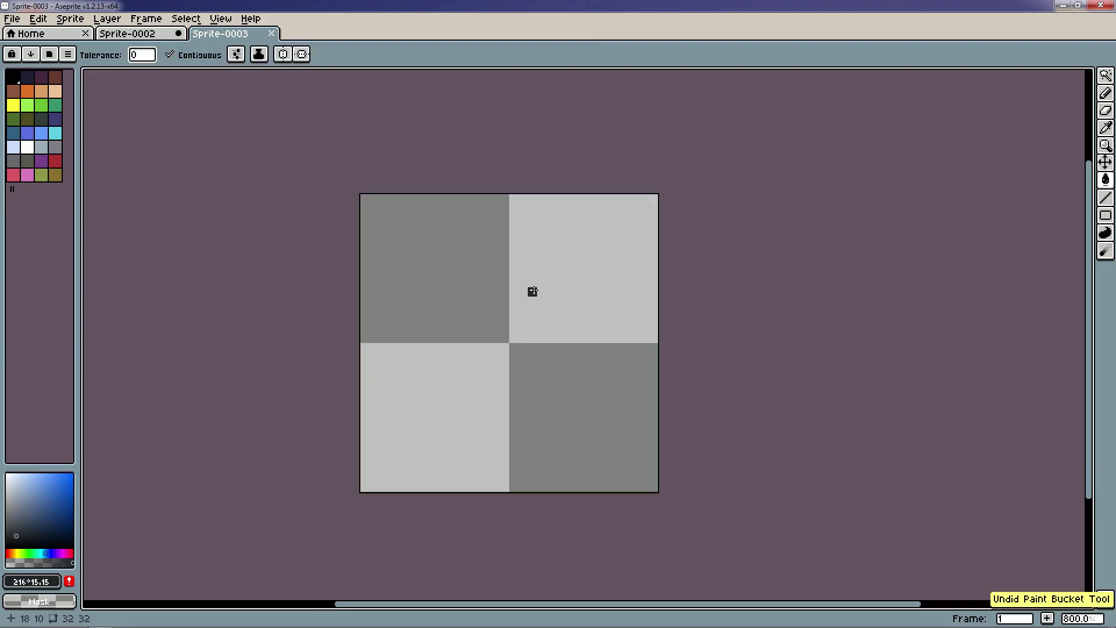
pyautogui.moveTo(578, 207)
pyautogui.mouseDown()
pyautogui.moveTo(531, 266)
pyautogui.moveTo(610, 322)
pyautogui.moveTo(594, 227)
pyautogui.mouseUp()
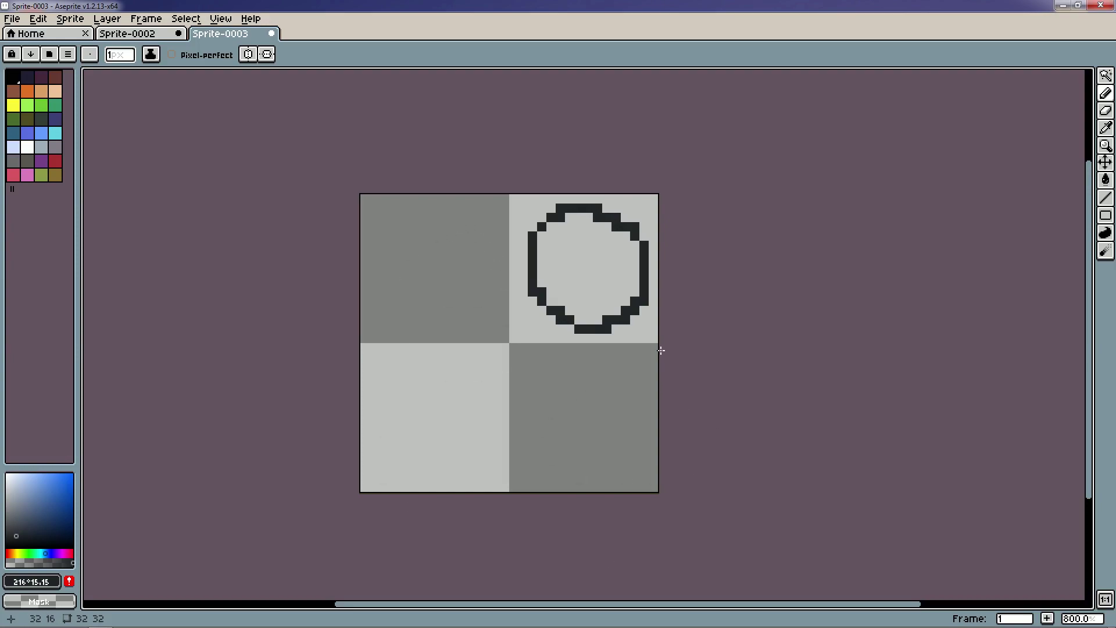
pyautogui.hotkey('ctrl', 'z')
# Turn on both symmetry axes and draw 14-pixel bars along the canvas's upper and lower edges, with 3-pixel segments stepped inward at their ends.
pyautogui.click(249, 54)
pyautogui.click(267, 54)
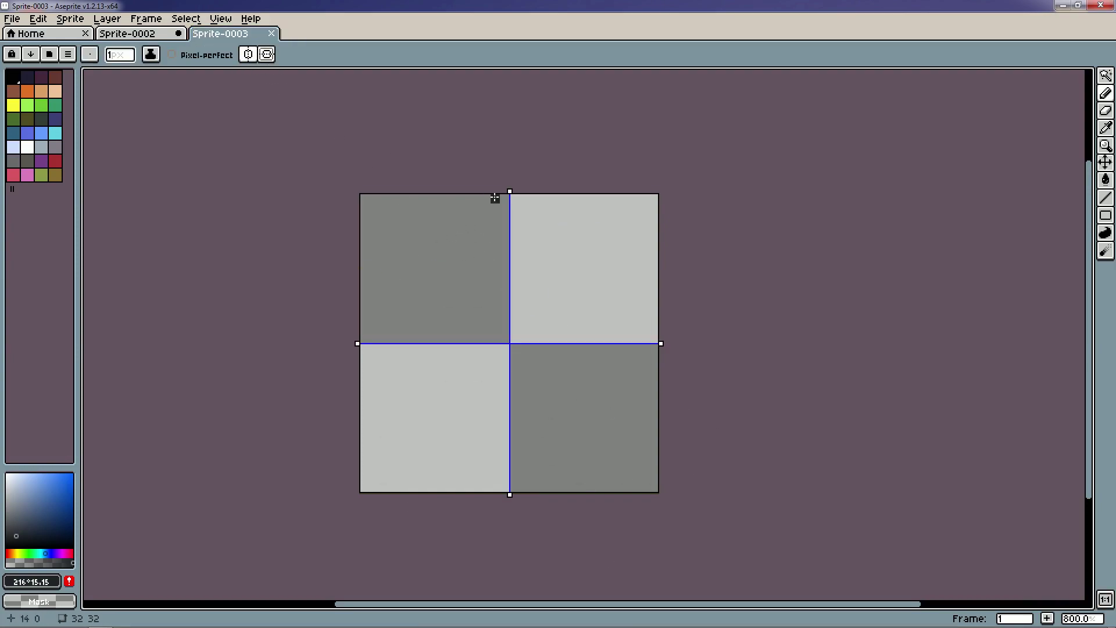
pyautogui.scroll(2, 495, 199)
pyautogui.scroll(-2, 446, 215)
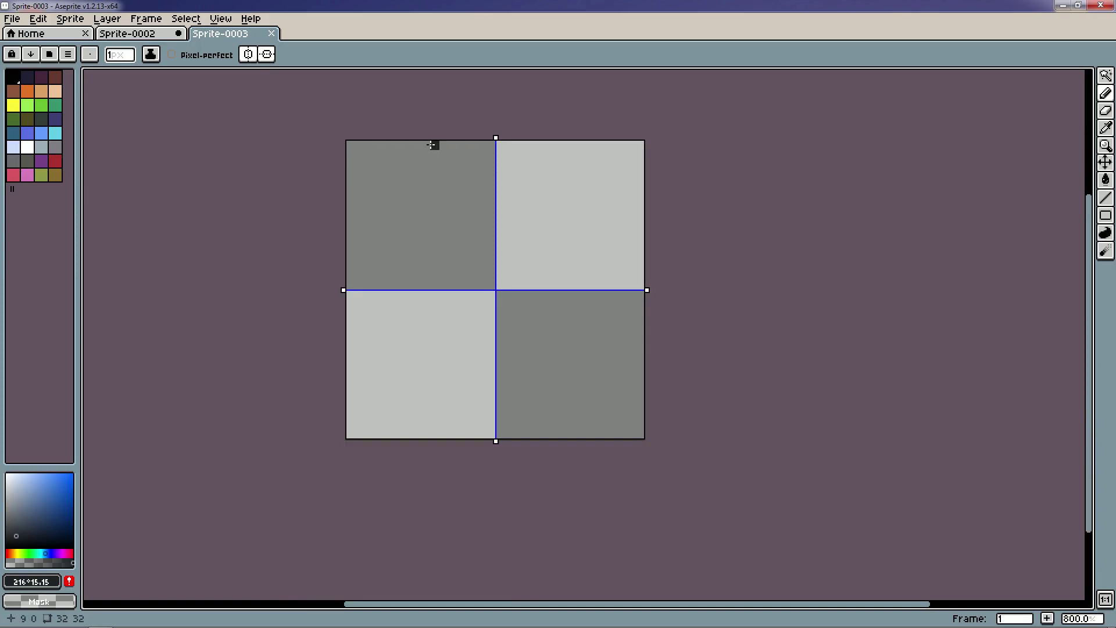
pyautogui.moveTo(435, 145)
pyautogui.mouseDown()
pyautogui.moveTo(489, 145)
pyautogui.moveTo(415, 155)
pyautogui.mouseUp()
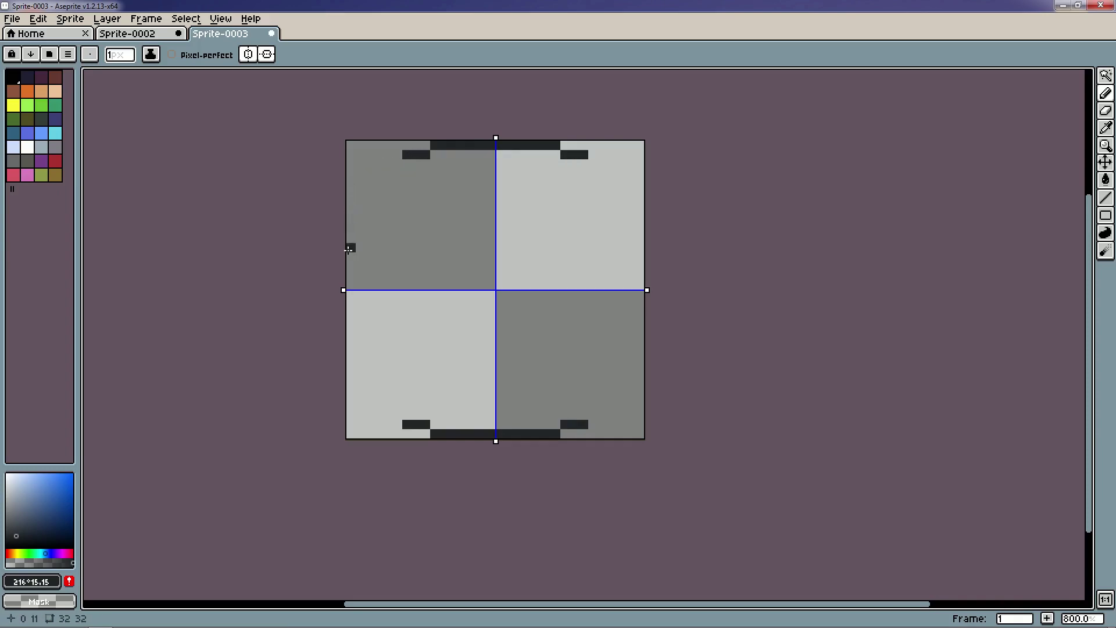
# Draw 14-pixel bars along the canvas's side edges and close the round outline with stepped 3-, 2- and 1-pixel corner segments.
pyautogui.moveTo(348, 286); pyautogui.dragTo(348, 274)
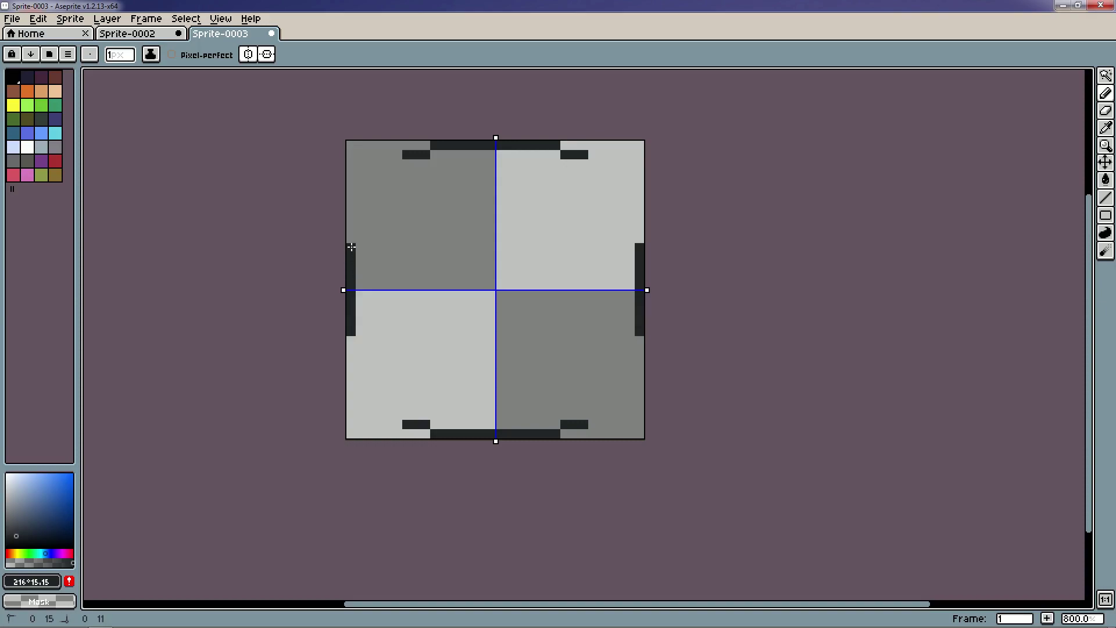
pyautogui.moveTo(362, 219); pyautogui.dragTo(371, 182)
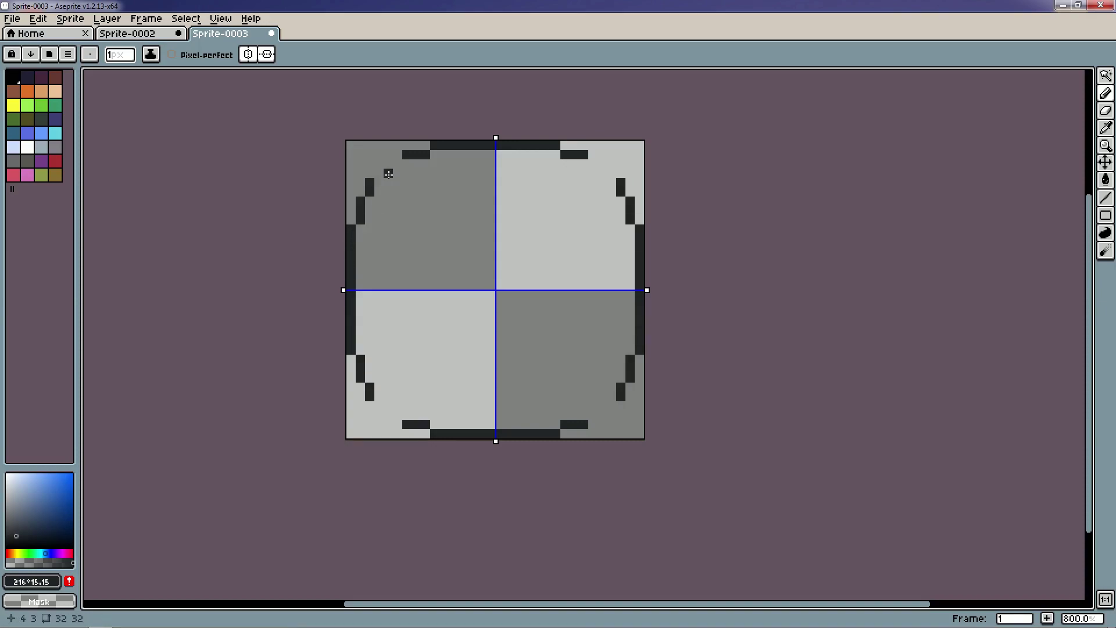
pyautogui.click(397, 164)
pyautogui.click(380, 175)
pyautogui.scroll(-2, 598, 291)
pyautogui.scroll(4, 595, 299)
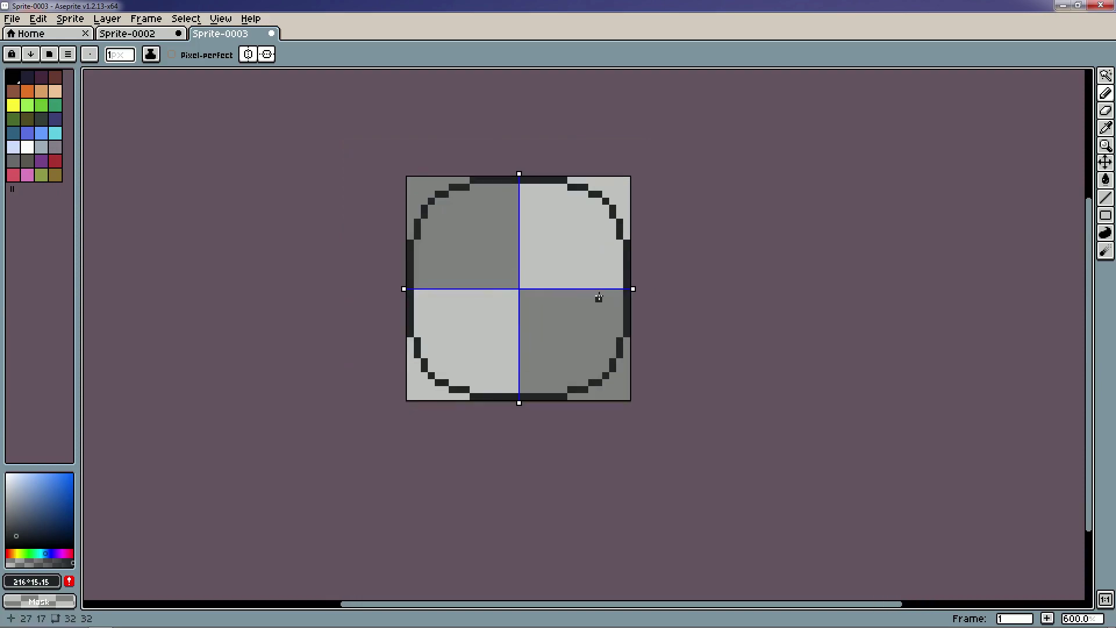
# Undo the last changes, erase the old corner steps and redraw each corner with 2-, 2-, 1-, 1-, 2- and 2-pixel segments.
pyautogui.hotkey('ctrl', 'z')
pyautogui.press('v')
pyautogui.hotkey('ctrl', 'z')
pyautogui.press('e')
pyautogui.moveTo(360, 190)
pyautogui.mouseDown()
pyautogui.moveTo(429, 147)
pyautogui.moveTo(363, 208)
pyautogui.mouseUp()
pyautogui.click(416, 147)
pyautogui.click(347, 217)
pyautogui.press('b')
pyautogui.moveTo(416, 163); pyautogui.dragTo(375, 190)
pyautogui.scroll(-5, 759, 314)
pyautogui.scroll(5, 774, 316)
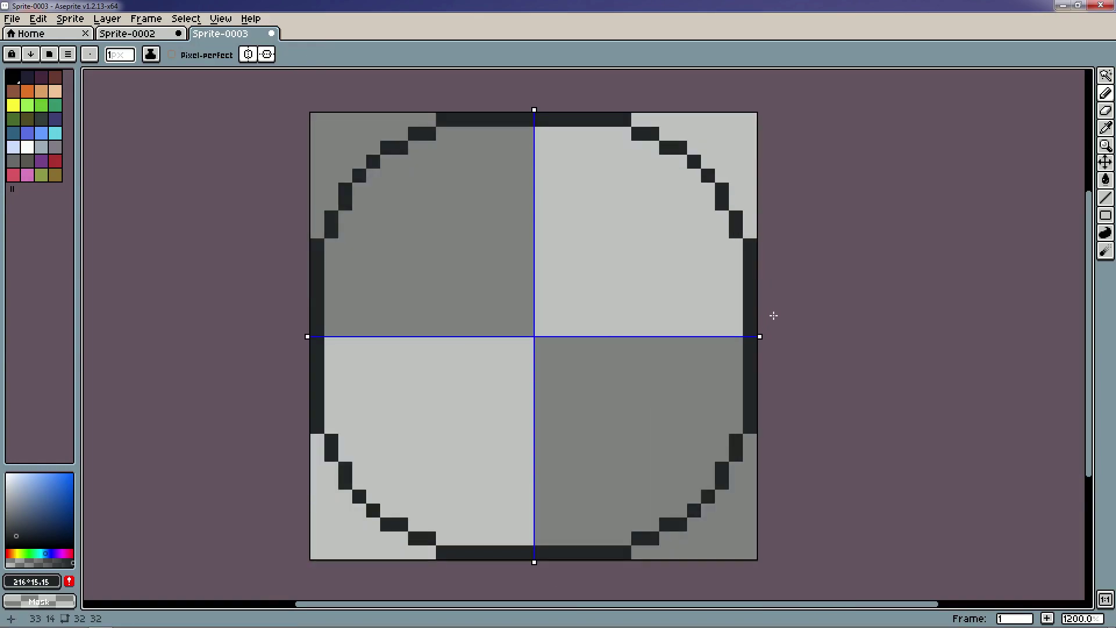
# Inspect the reworked round outline at different zooms and compare it with the 16 × 16 sprite.
pyautogui.scroll(-2, 773, 316)
pyautogui.scroll(2, 739, 307)
pyautogui.moveTo(734, 325); pyautogui.dragTo(735, 348)
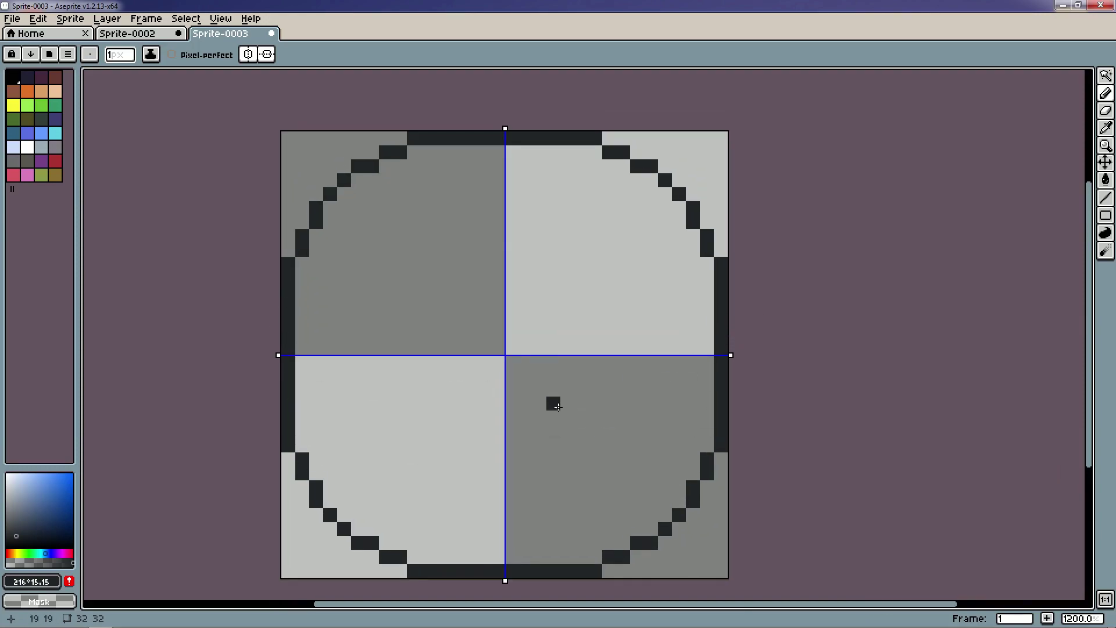
pyautogui.moveTo(559, 384); pyautogui.dragTo(567, 357)
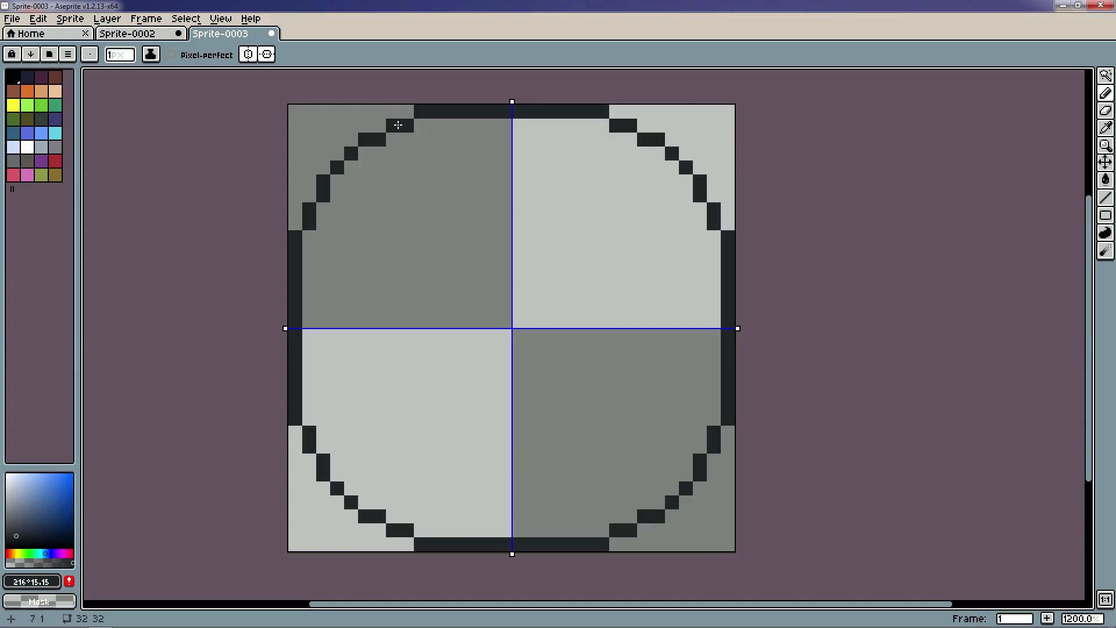
pyautogui.scroll(-4, 526, 319)
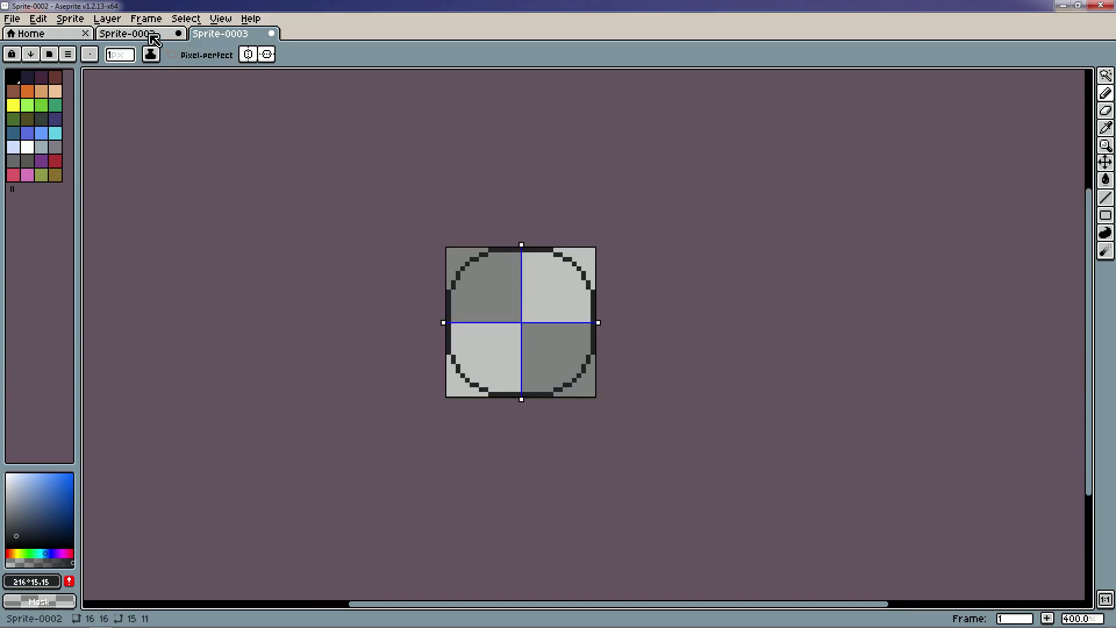
pyautogui.click(128, 33)
pyautogui.scroll(-2, 680, 292)
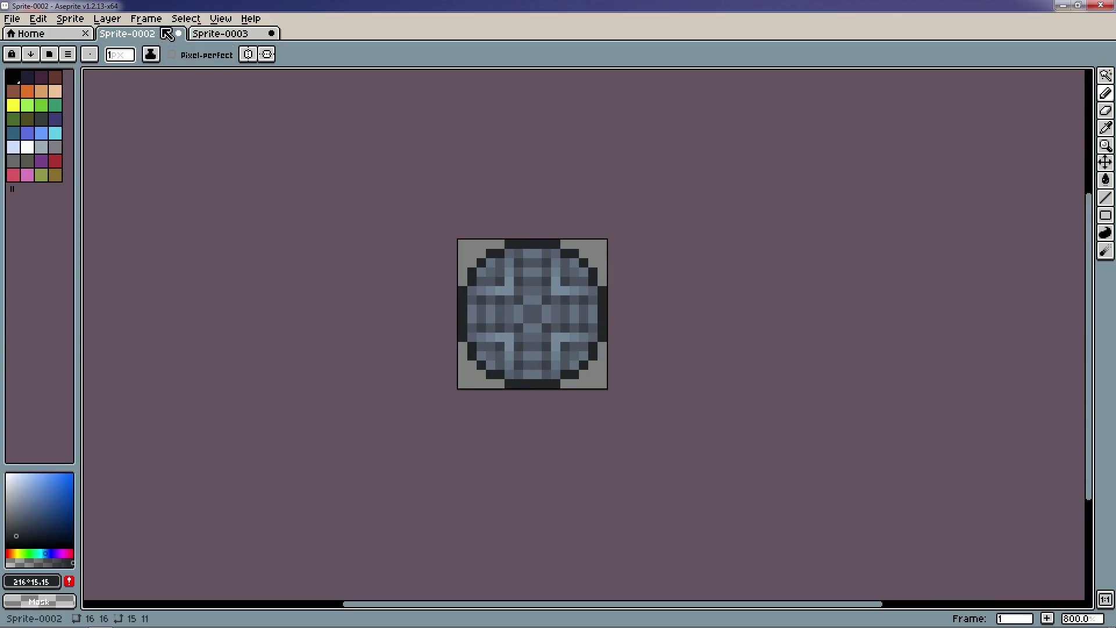
pyautogui.click(220, 33)
pyautogui.scroll(3, 480, 241)
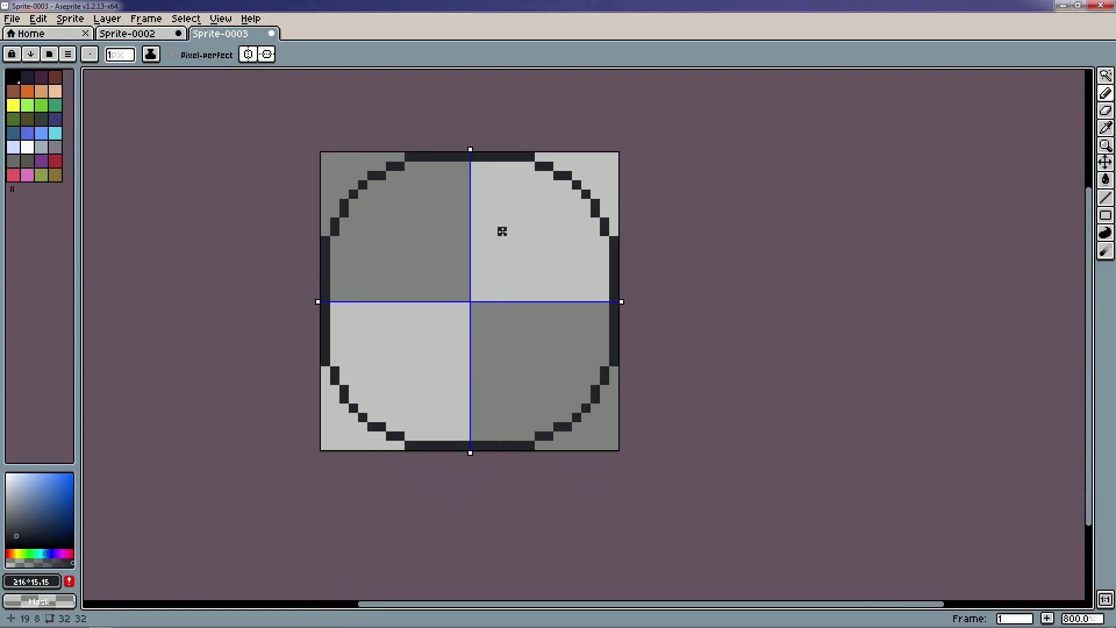
# Sample the slate #626f80 from the 16 × 16 sprite and fill the inside of the 32 × 32 outline with it.
pyautogui.click(158, 35)
pyautogui.press('i')
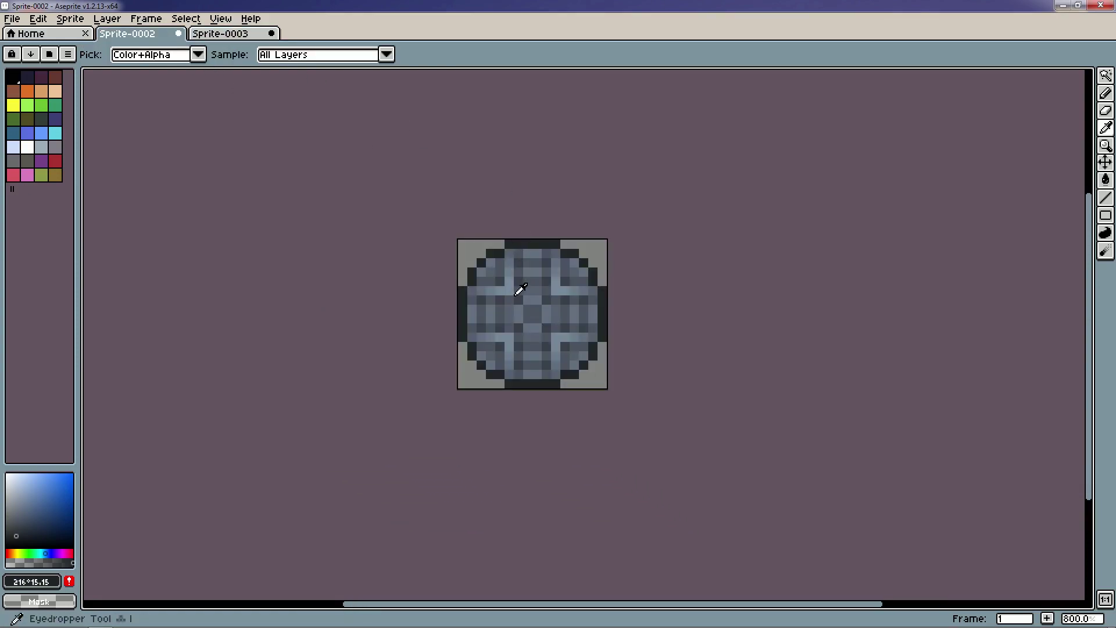
pyautogui.scroll(3, 518, 289)
pyautogui.click(555, 304)
pyautogui.click(554, 304)
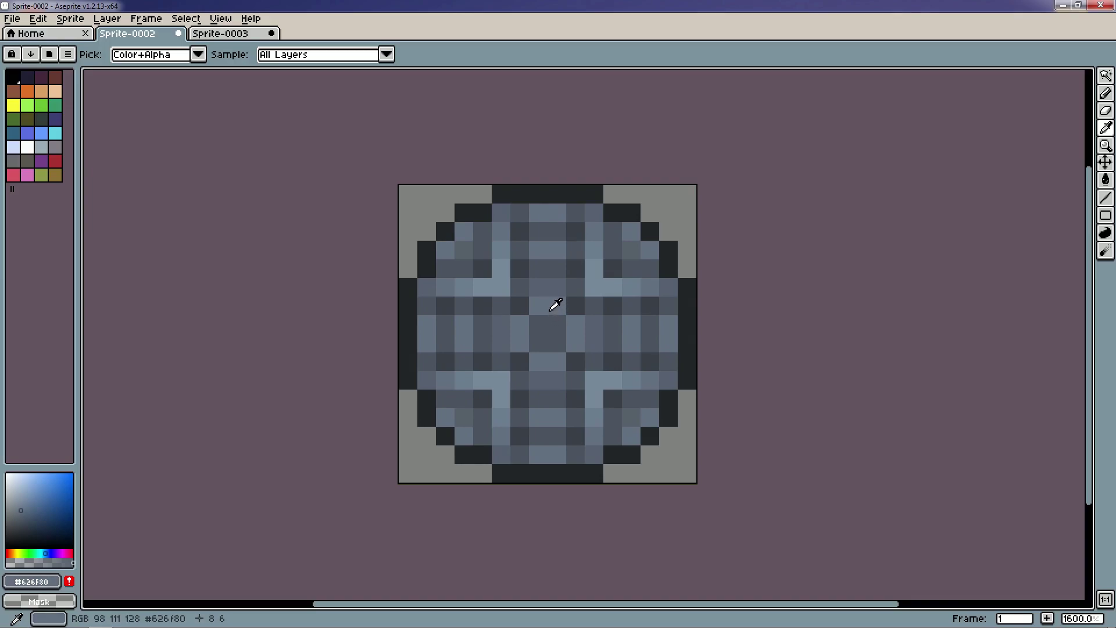
pyautogui.click(237, 36)
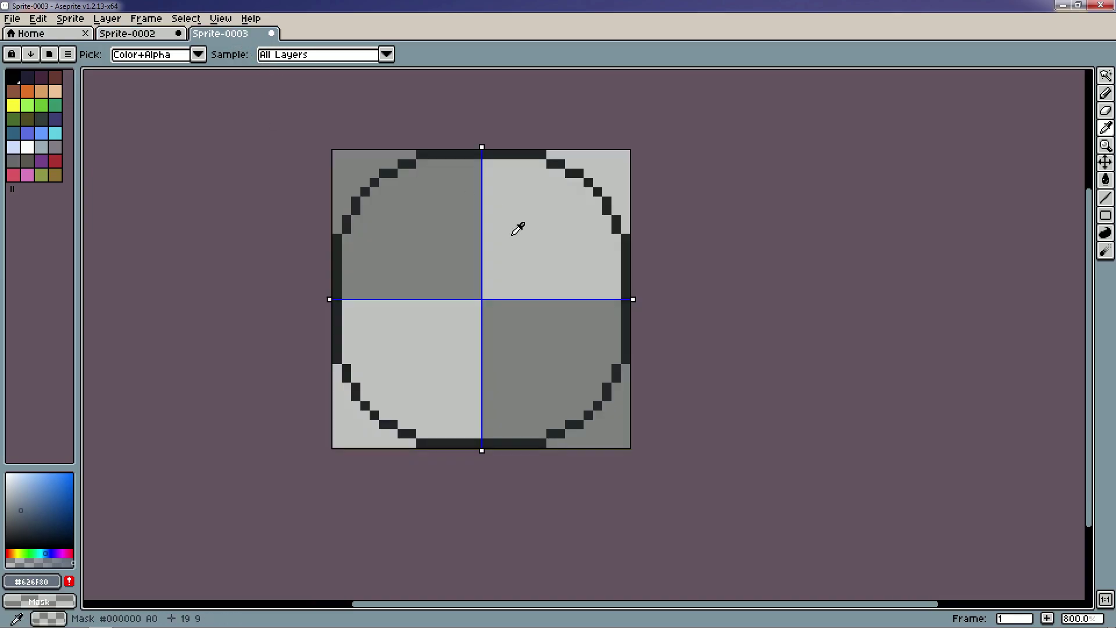
pyautogui.press('g')
pyautogui.click(535, 271)
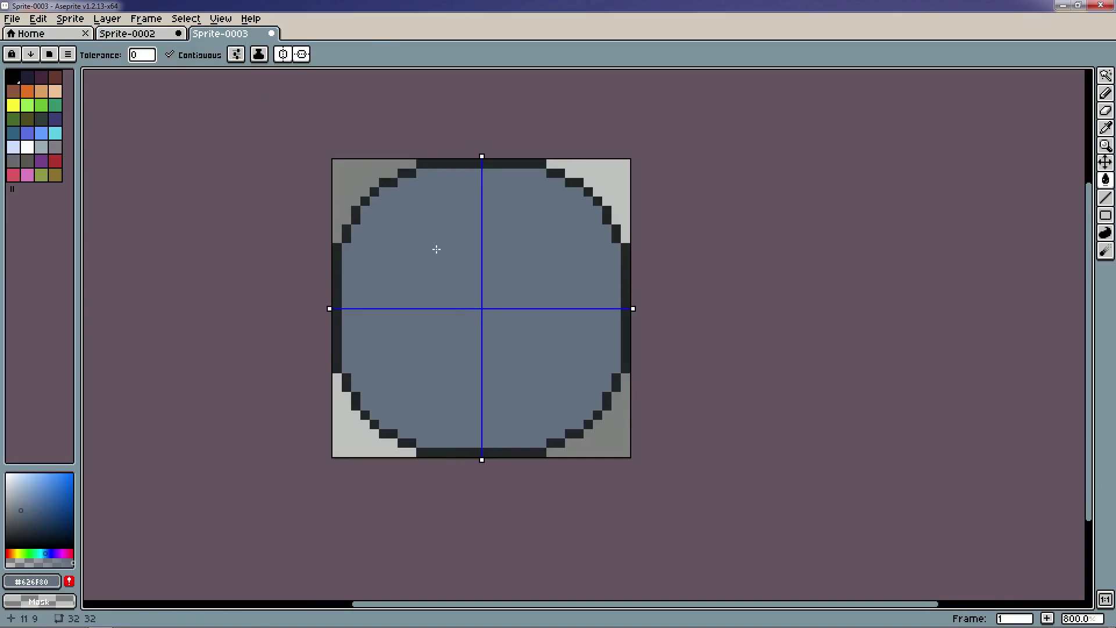
# Darken the slate to HSV 214°, 28, 40 and draw one-pixel lines bordering a 4-pixel-wide central cross out to the outline.
pyautogui.click(24, 517)
pyautogui.press('b')
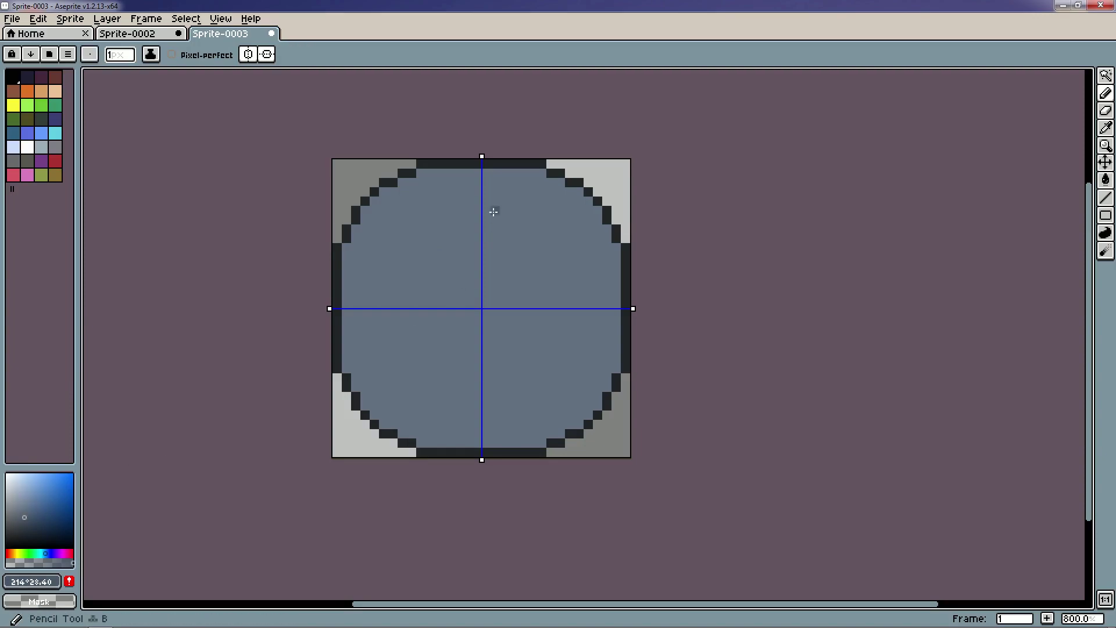
pyautogui.moveTo(458, 176)
pyautogui.mouseDown()
pyautogui.moveTo(459, 294)
pyautogui.moveTo(346, 287)
pyautogui.mouseUp()
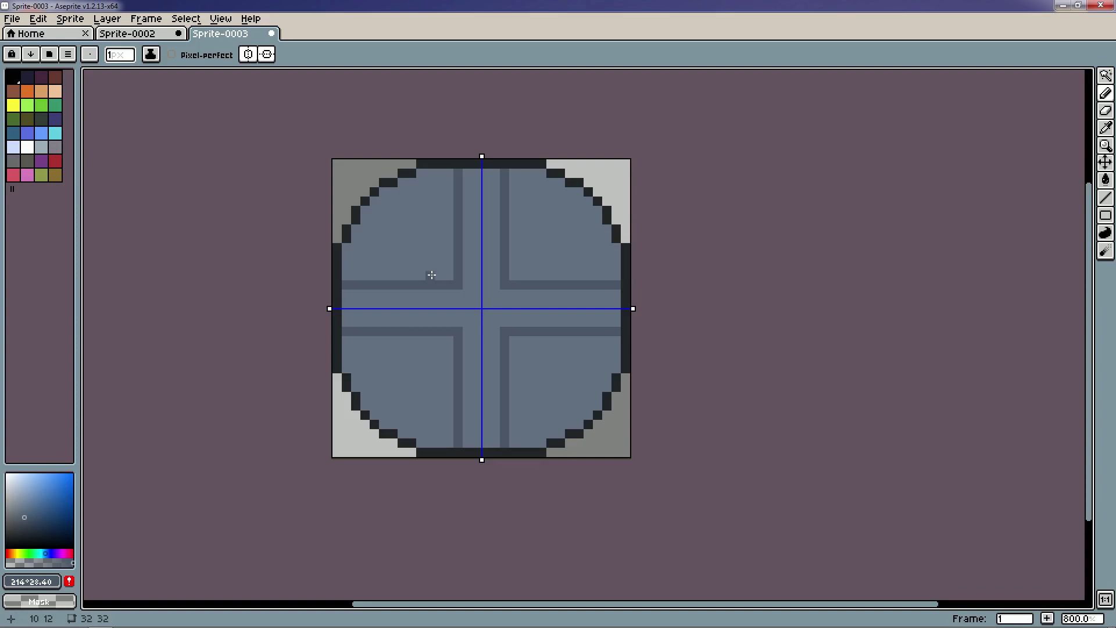
# Draw small squares in each quadrant's inner corner, with short stubs beside them ending in diagonal pixels.
pyautogui.moveTo(431, 275); pyautogui.dragTo(449, 259)
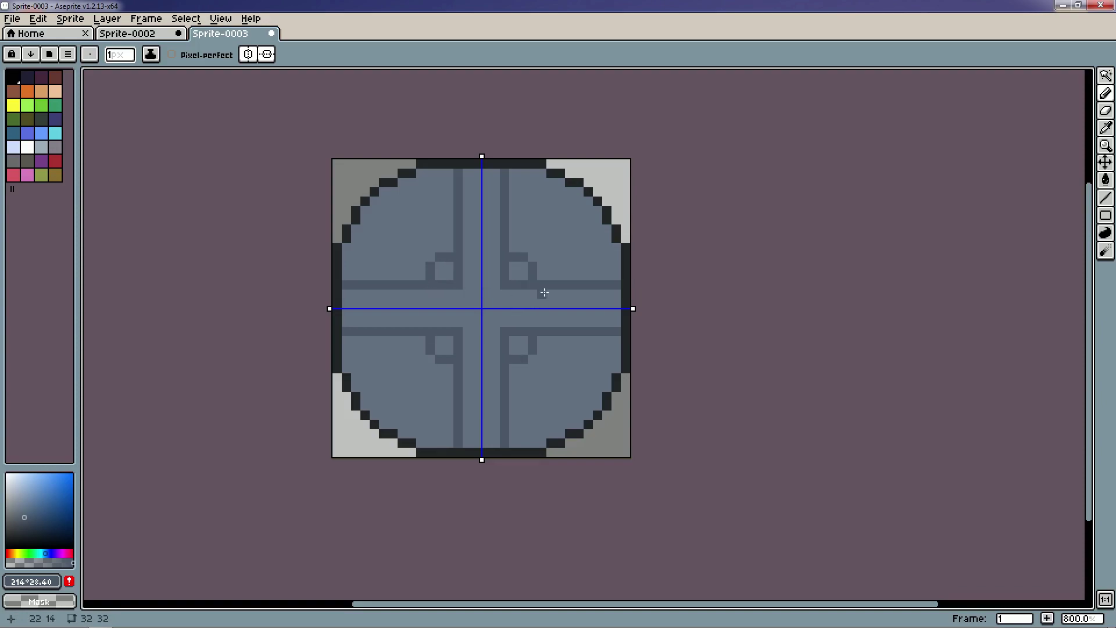
pyautogui.click(515, 238)
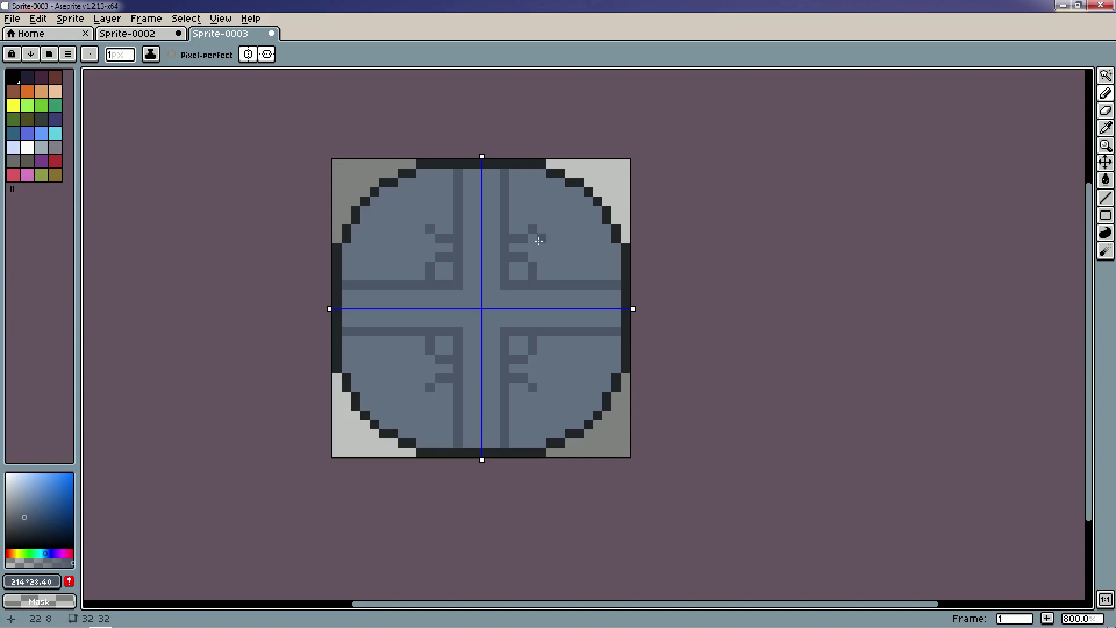
pyautogui.moveTo(552, 277); pyautogui.dragTo(553, 267)
pyautogui.scroll(-3, 562, 258)
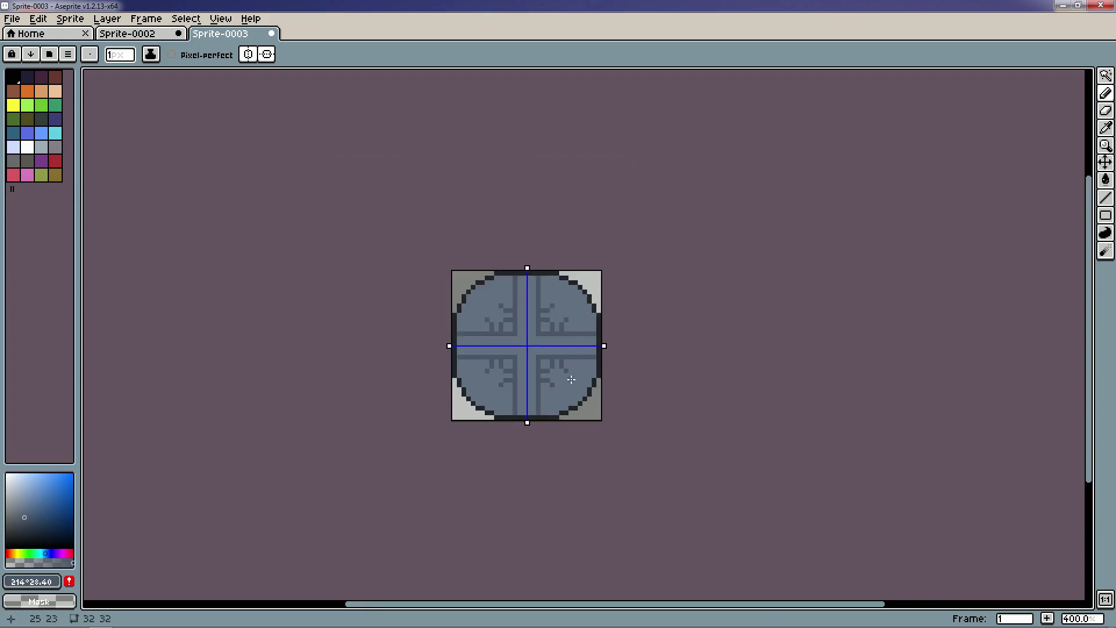
pyautogui.scroll(3, 567, 373)
pyautogui.click(554, 388)
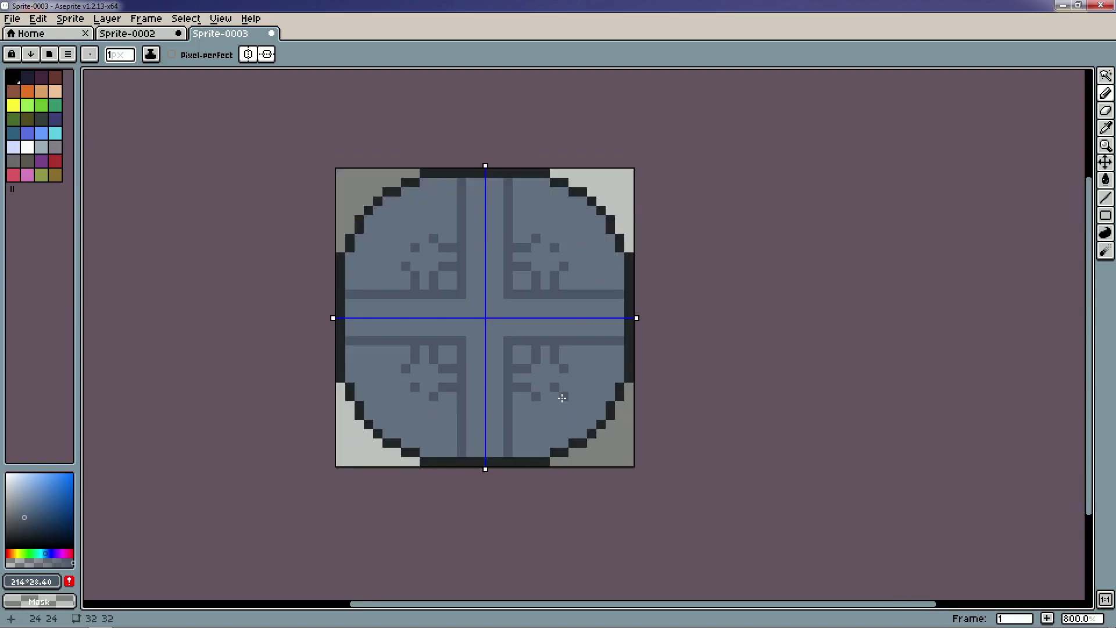
# Draw a diagonal line from each inner-corner square to the round outline and close the square's outer corner.
pyautogui.click(582, 415)
pyautogui.click(591, 423)
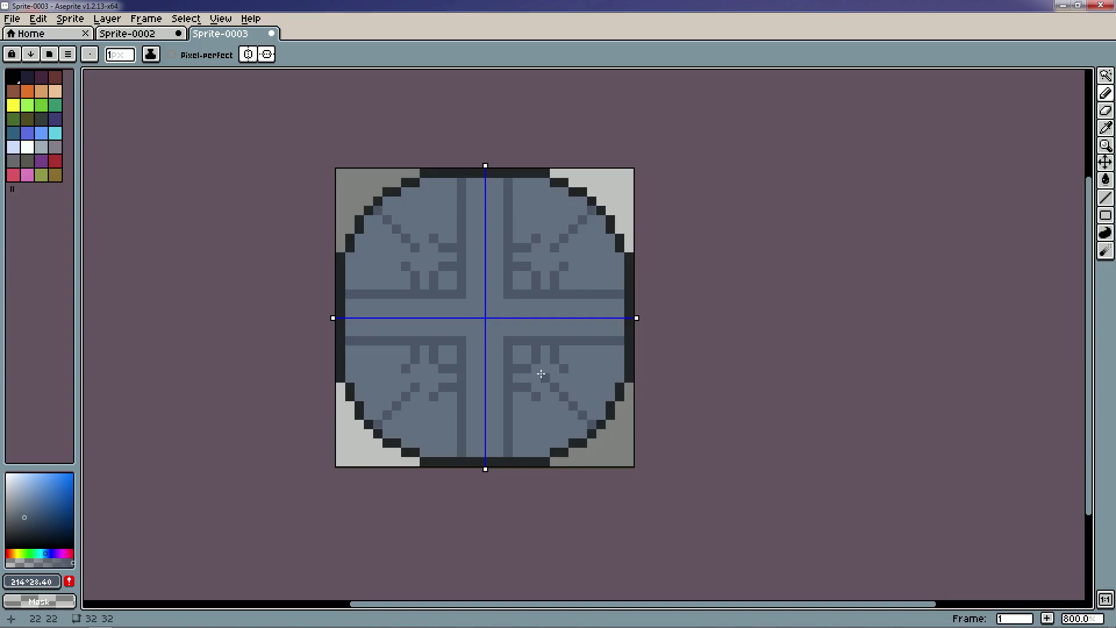
pyautogui.click(542, 374)
pyautogui.click(536, 369)
pyautogui.scroll(-3, 629, 359)
pyautogui.scroll(3, 627, 357)
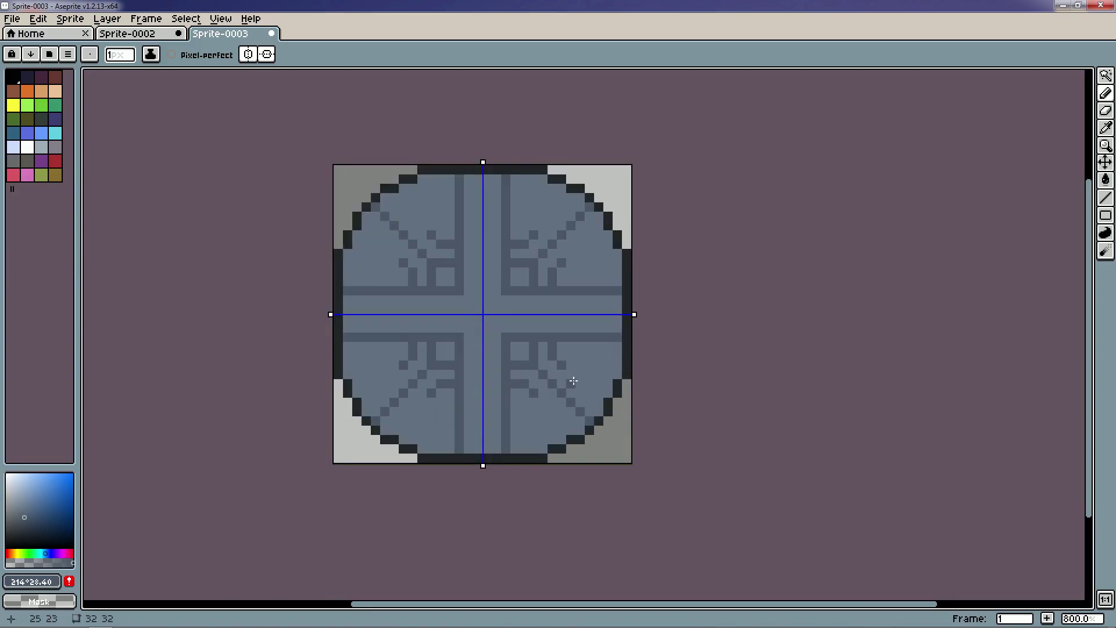
# Extend the stubs in each quadrant with diagonal lines to the outline, parallel to and on both sides of the middle diagonal.
pyautogui.click(574, 377)
pyautogui.click(582, 386)
pyautogui.click(590, 395)
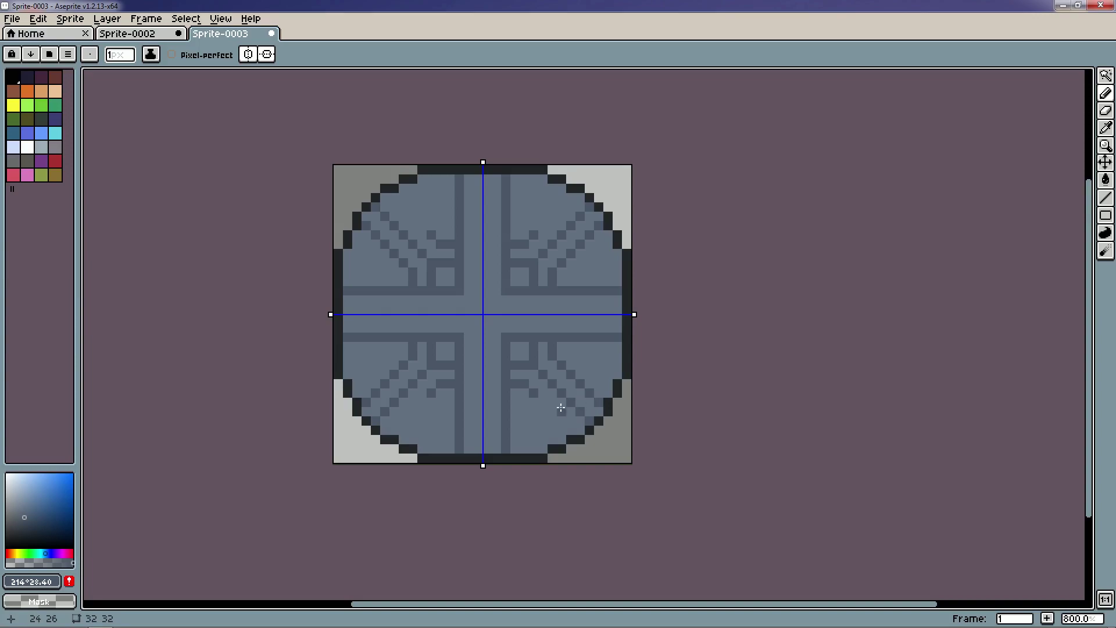
pyautogui.click(553, 411)
pyautogui.click(552, 421)
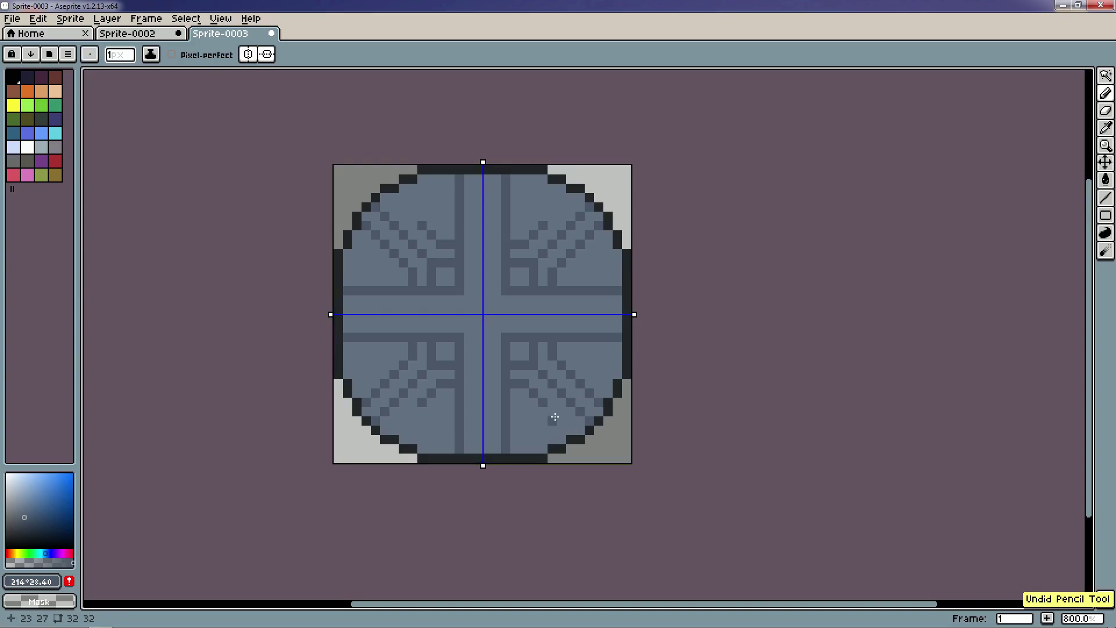
pyautogui.click(567, 429)
pyautogui.scroll(-4, 597, 388)
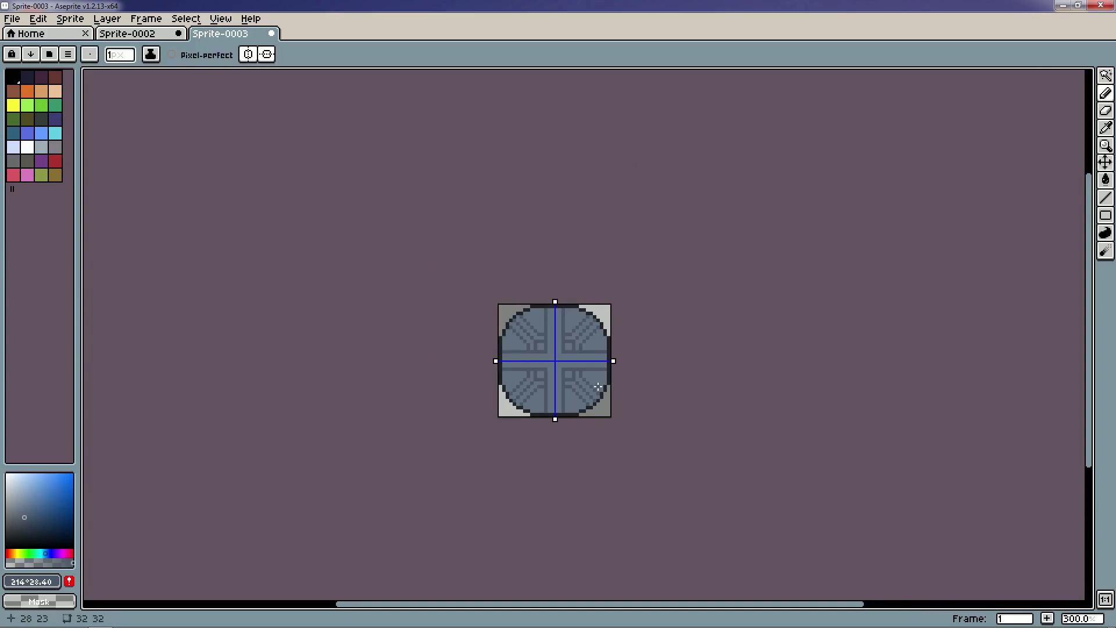
pyautogui.scroll(4, 594, 387)
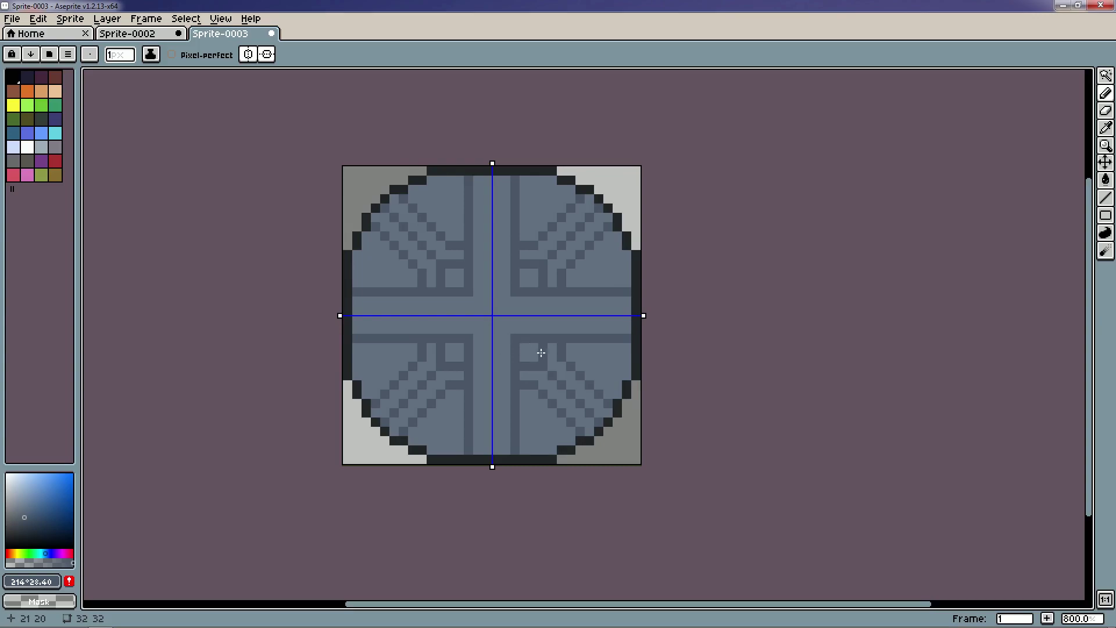
# Draw short lines just inside the outline's straight edges in each quadrant, one vertical and one horizontal.
pyautogui.keyDown('alt'); pyautogui.click(441, 350); pyautogui.keyUp('alt')
pyautogui.moveTo(365, 350); pyautogui.dragTo(365, 377)
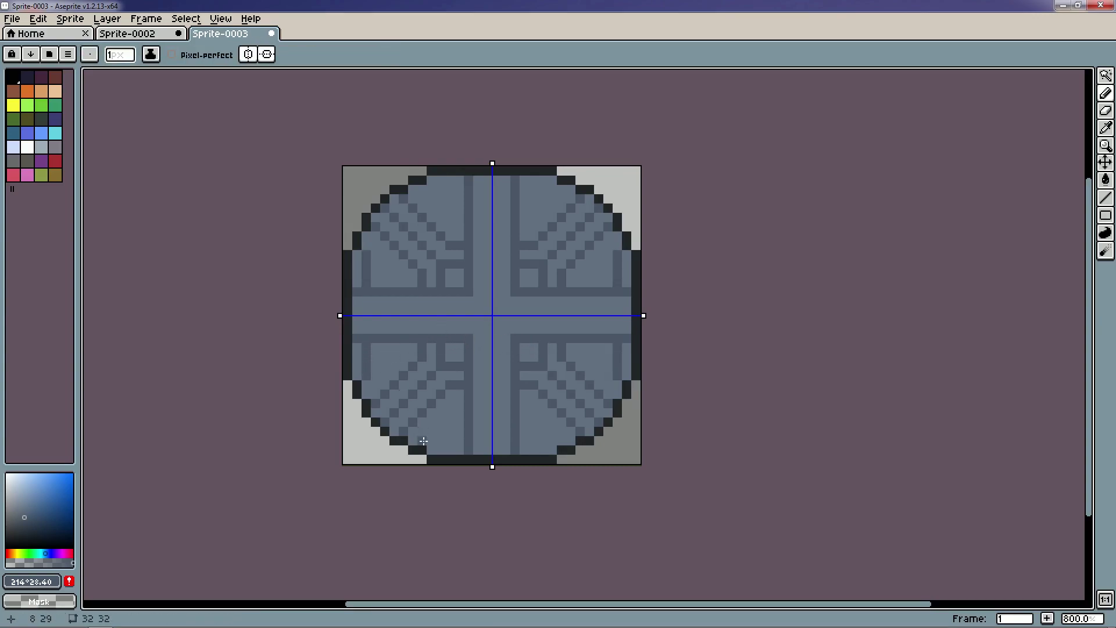
pyautogui.moveTo(434, 442); pyautogui.dragTo(456, 443)
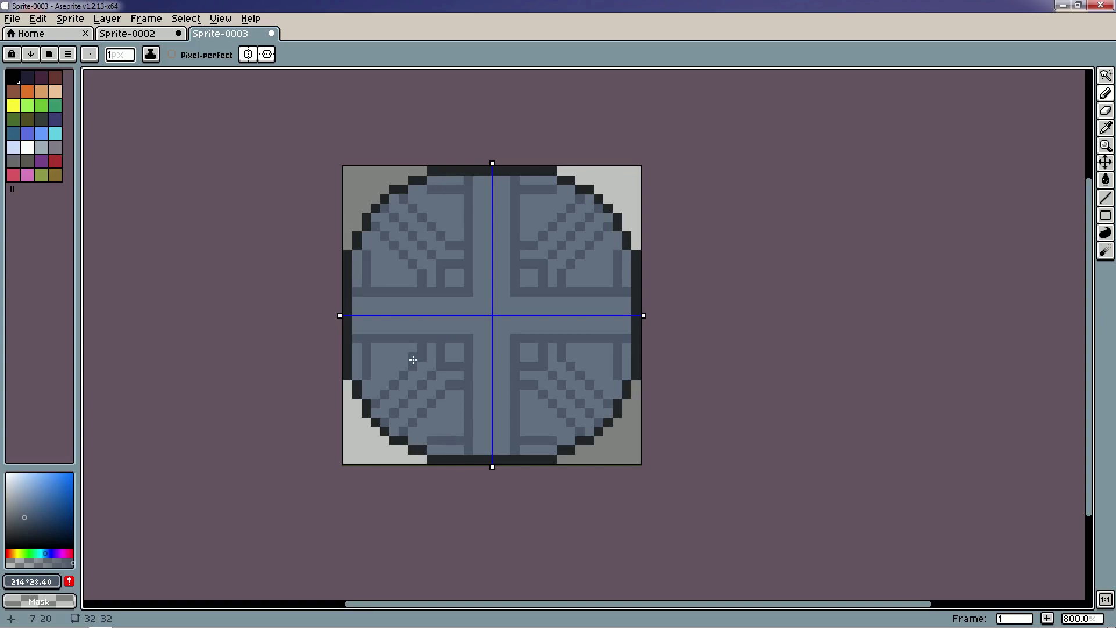
# Add short outer diagonals in each quadrant between the existing diagonals and the new edge lines.
pyautogui.click(373, 366)
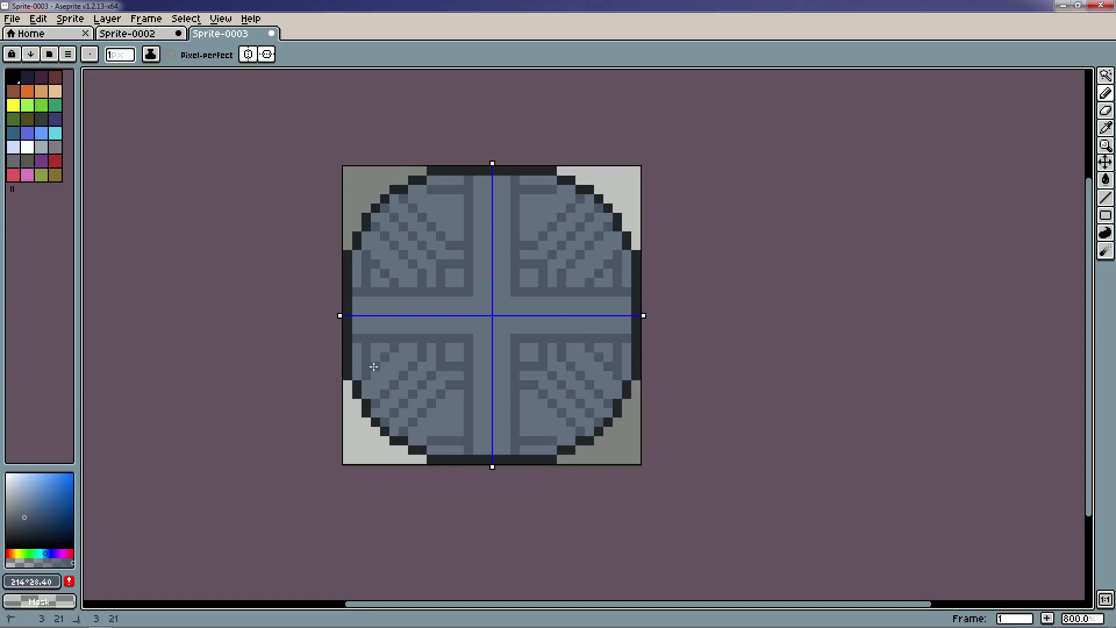
pyautogui.click(448, 428)
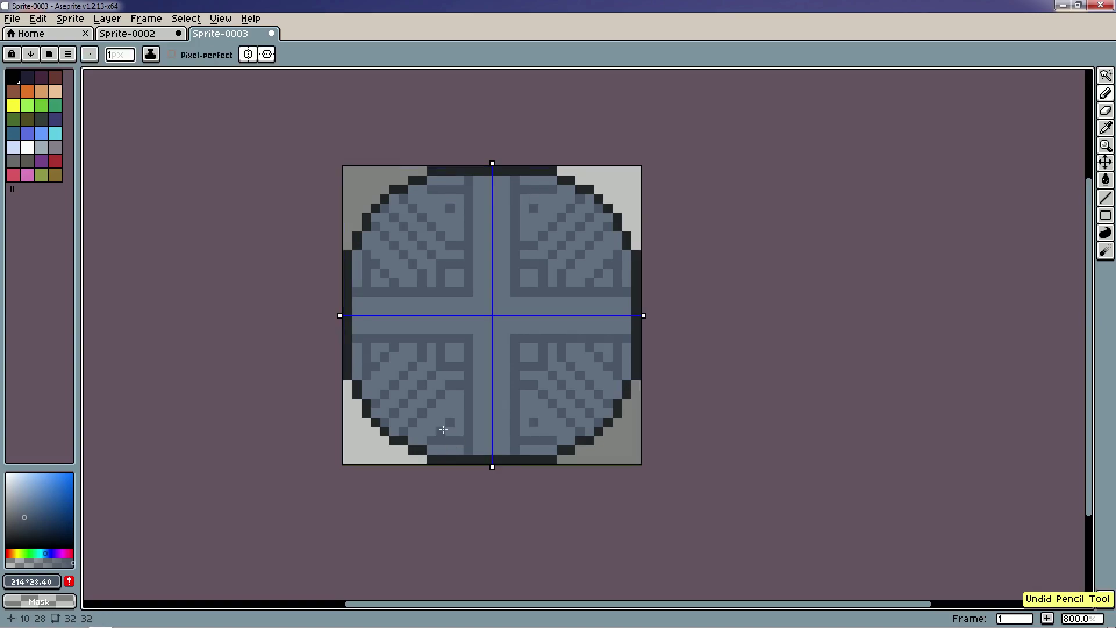
pyautogui.scroll(-2, 568, 381)
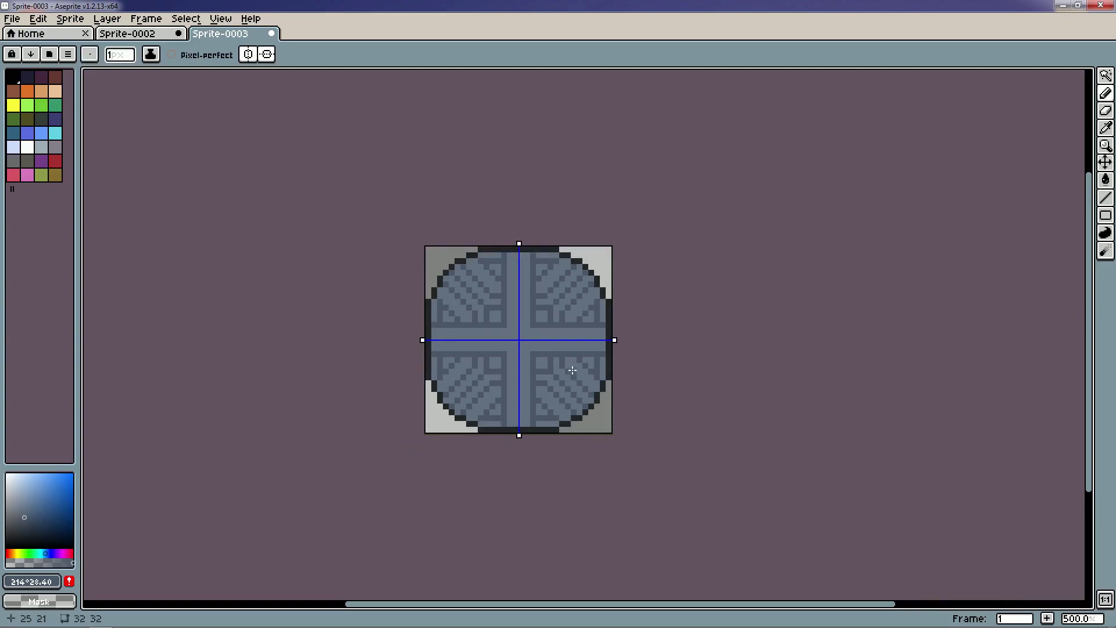
pyautogui.scroll(2, 569, 360)
pyautogui.moveTo(554, 329); pyautogui.dragTo(589, 323)
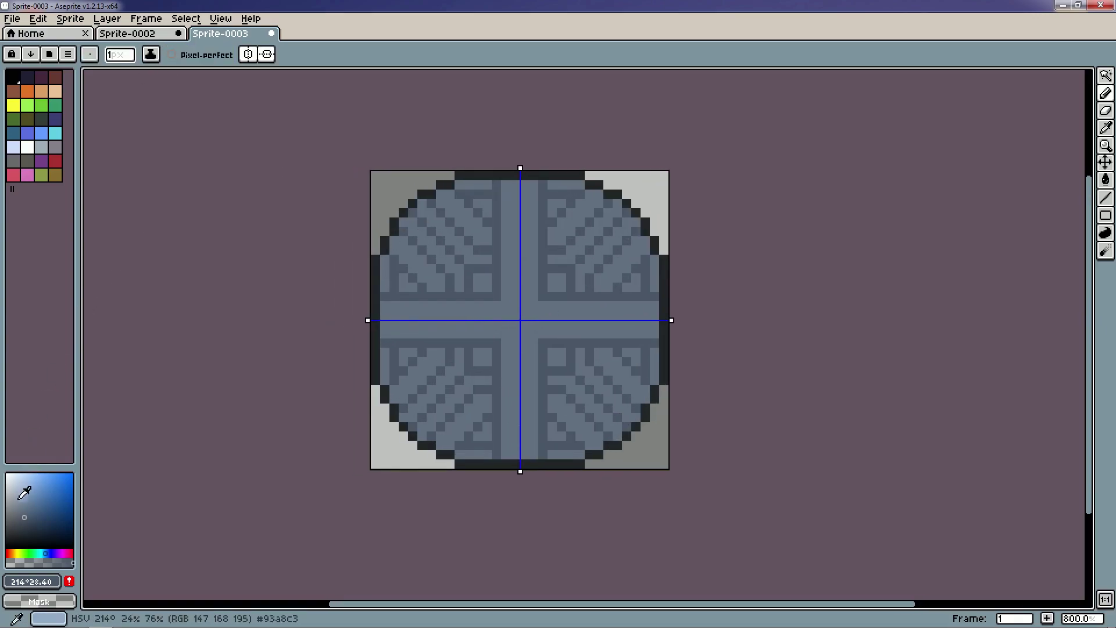
# Darken the slate to HSV 214°, 29, 31 and shade the cross border's inner corners and nearby segments along its lines.
pyautogui.click(25, 523)
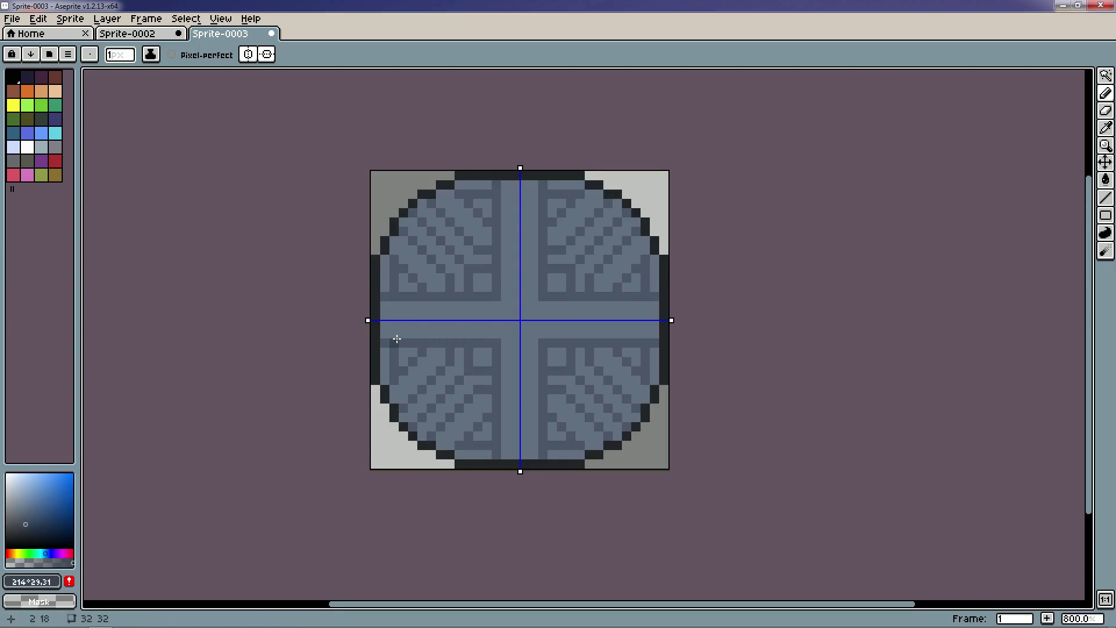
pyautogui.moveTo(482, 339); pyautogui.dragTo(481, 339)
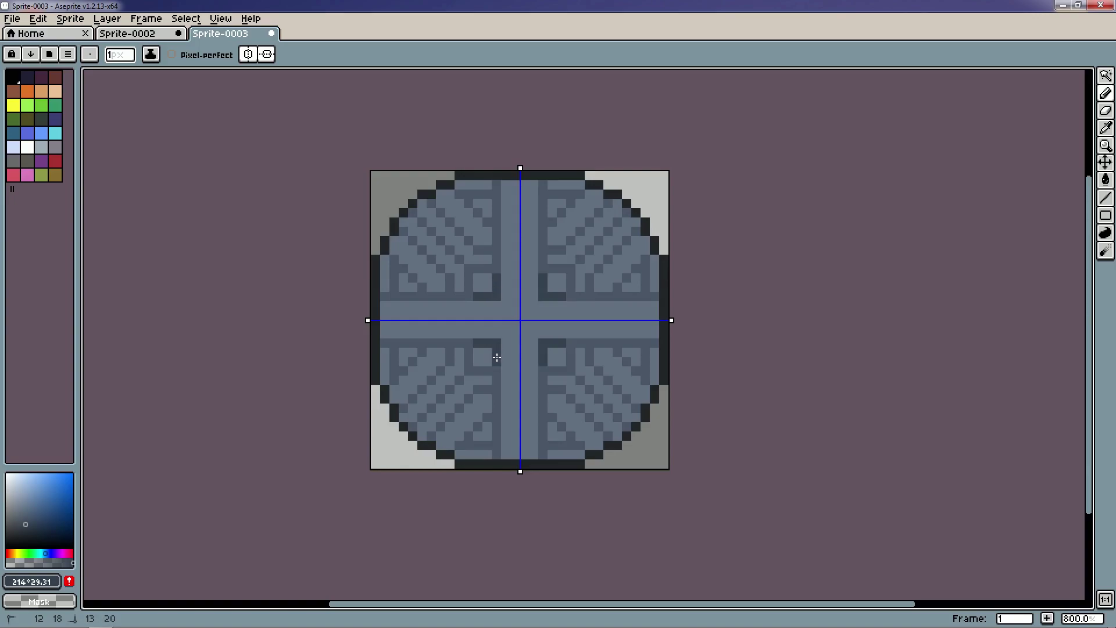
pyautogui.moveTo(542, 379); pyautogui.dragTo(541, 399)
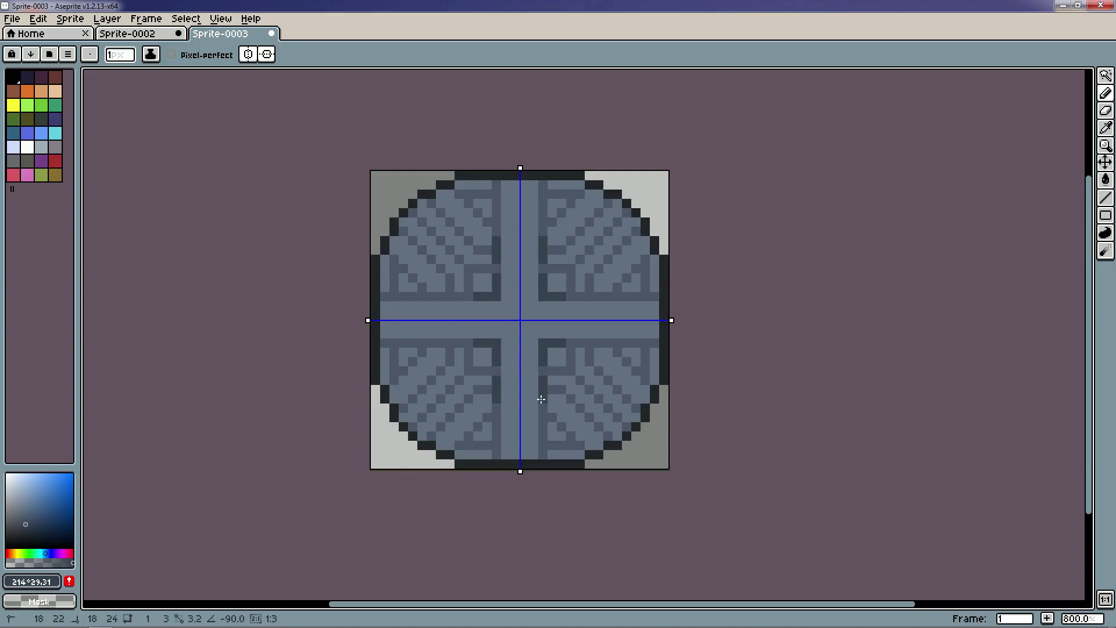
pyautogui.moveTo(578, 342); pyautogui.dragTo(598, 342)
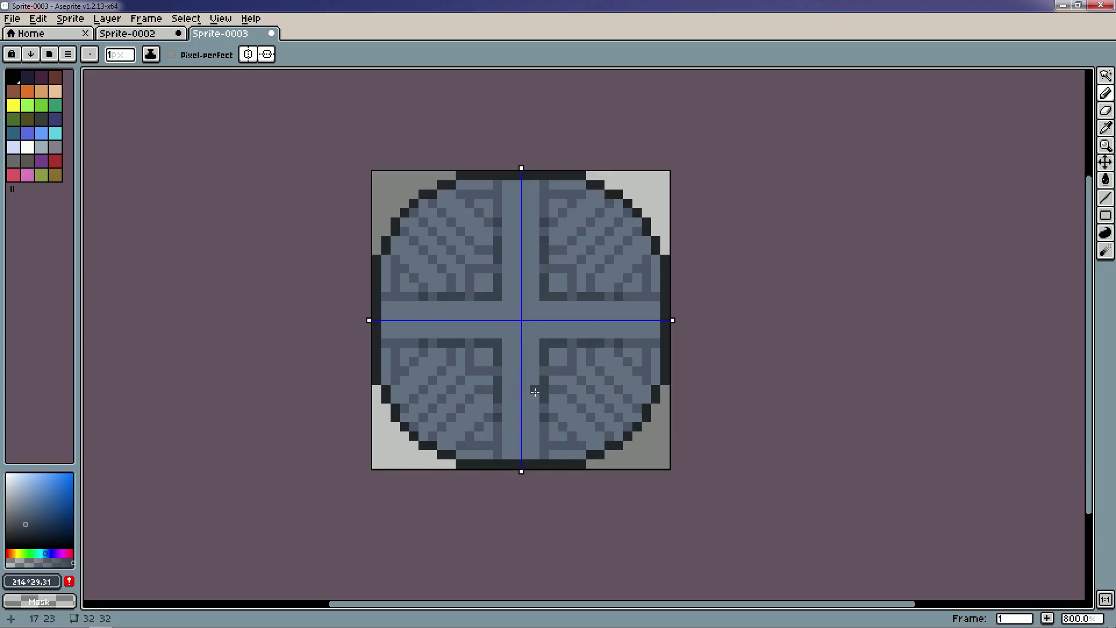
# Shade the pixels beside the cross border's inner corners with HSV 214°, 33, 25, and the corner pixels with HSV 214°, 33, 18.
pyautogui.click(27, 529)
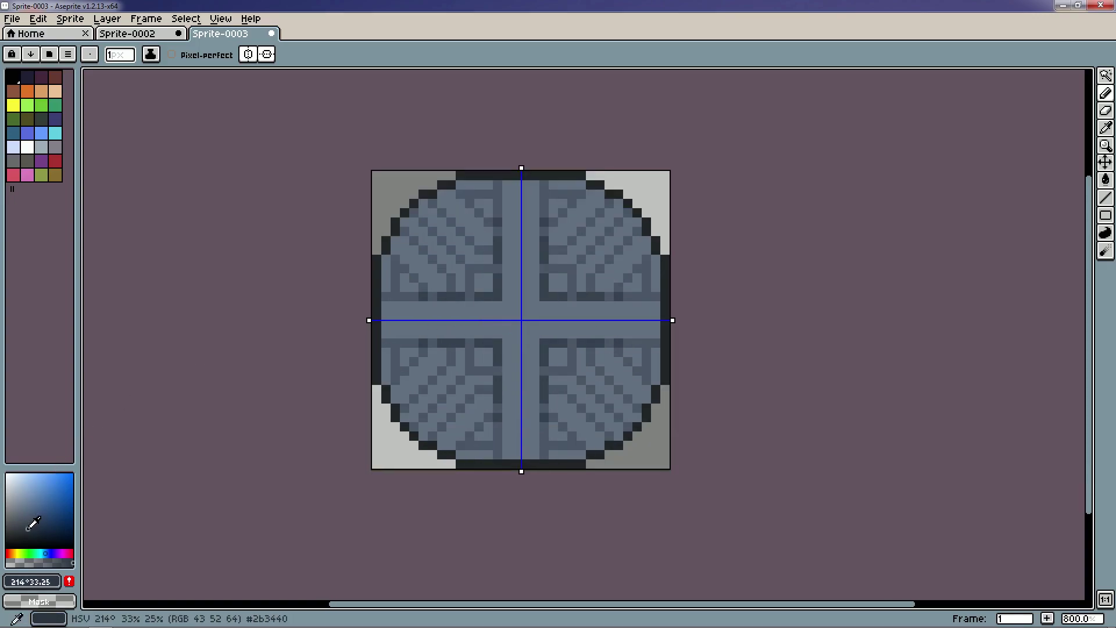
pyautogui.moveTo(494, 337); pyautogui.dragTo(498, 342)
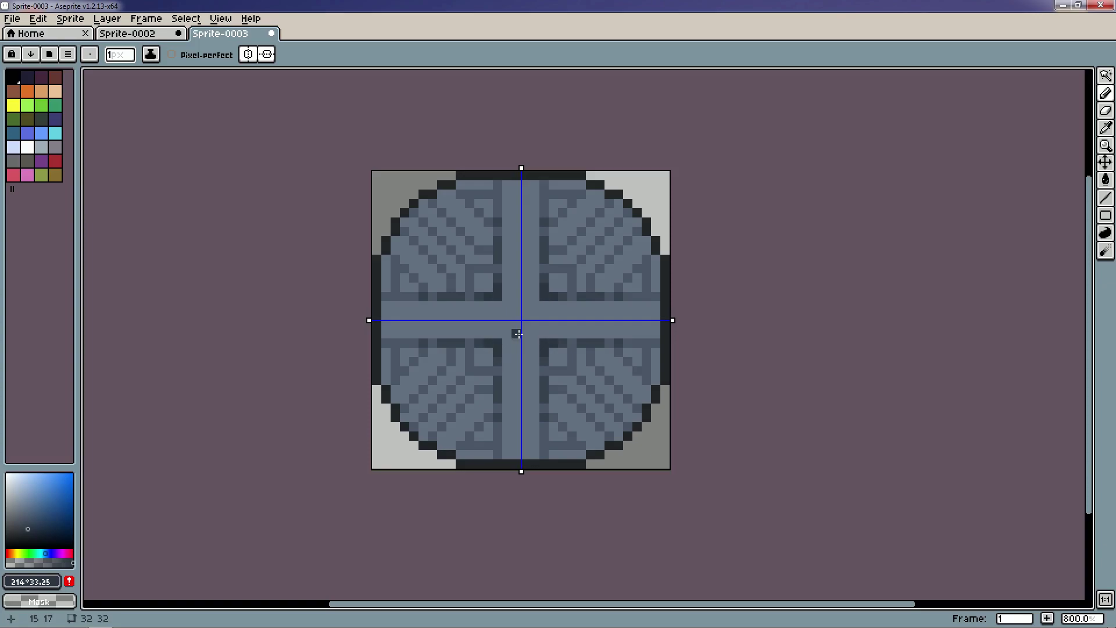
pyautogui.click(28, 534)
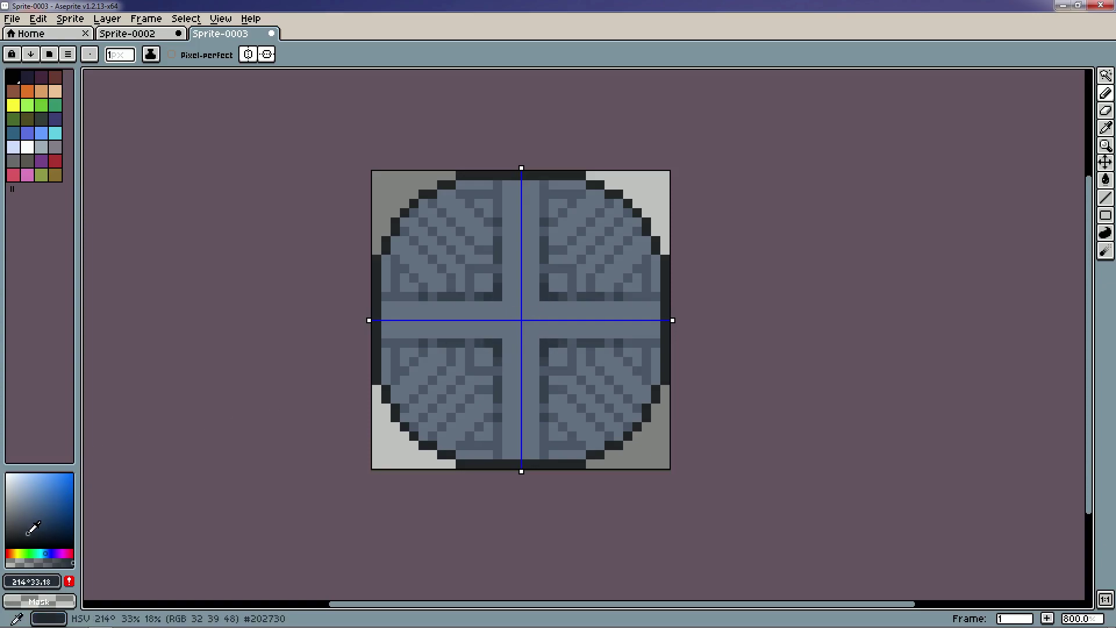
pyautogui.click(503, 347)
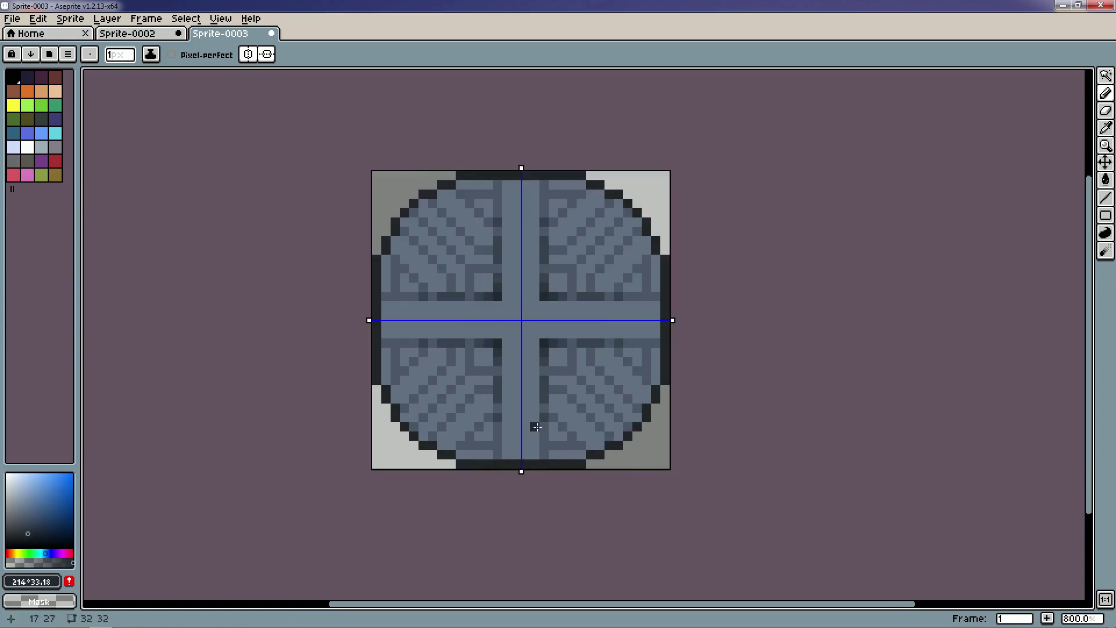
# Sample #2b3440 and darken the last two pixels at the outer ends of the cross border lines.
pyautogui.scroll(1, 535, 348)
pyautogui.press('i')
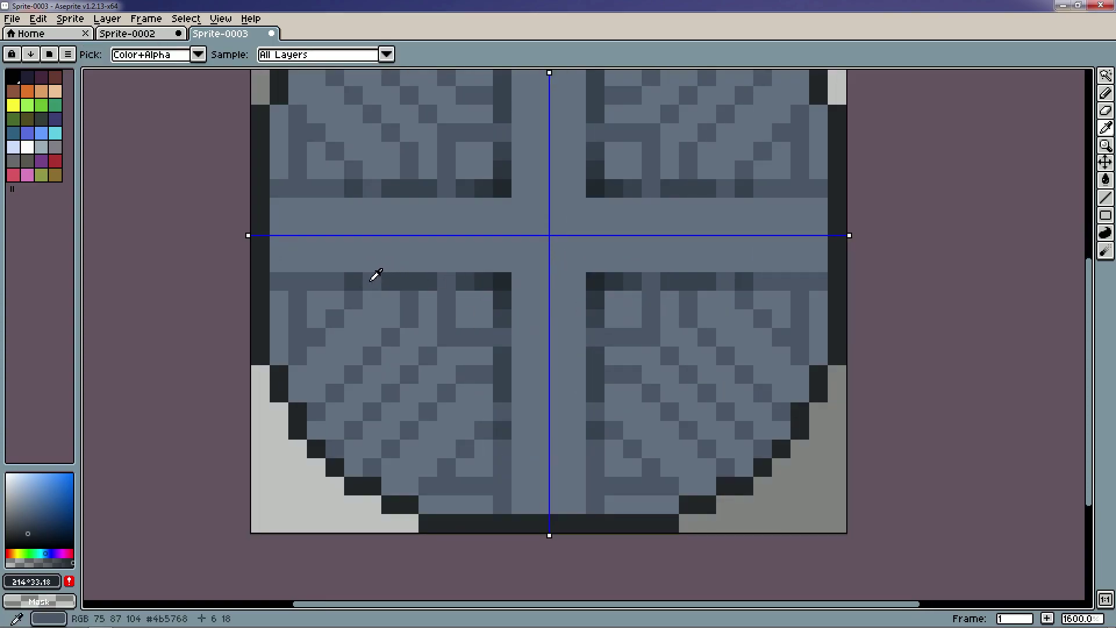
pyautogui.click(479, 278)
pyautogui.press('b')
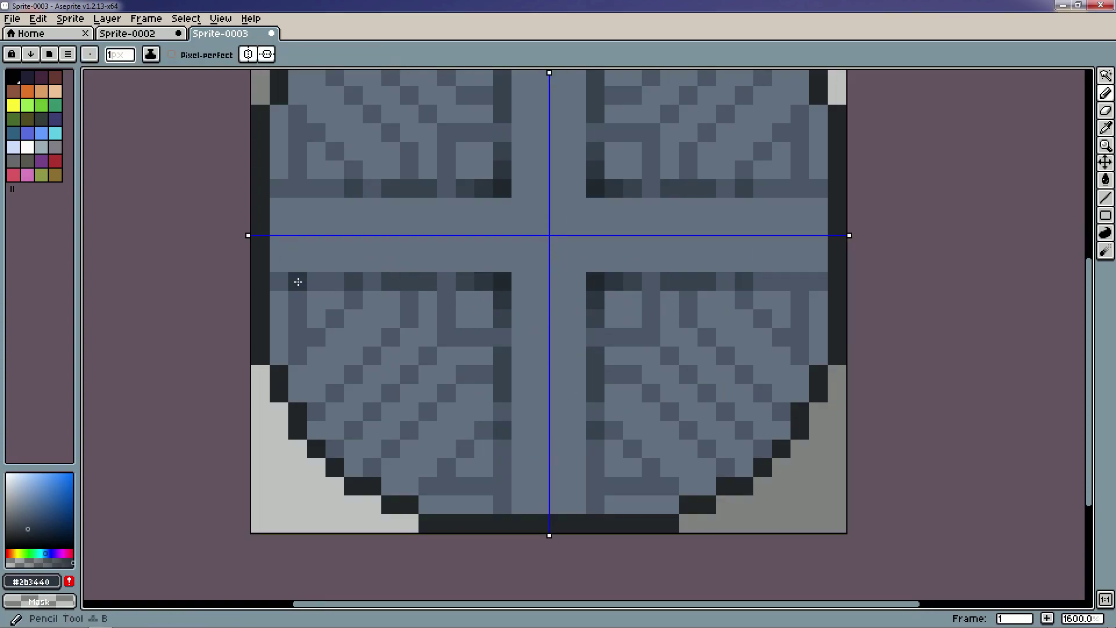
pyautogui.moveTo(297, 281); pyautogui.dragTo(280, 281)
pyautogui.moveTo(505, 485); pyautogui.dragTo(504, 504)
# Grade the cross border's outer ends with #384250 on the next pixel inward and #202730 on the pixels touching the outline.
pyautogui.press('i')
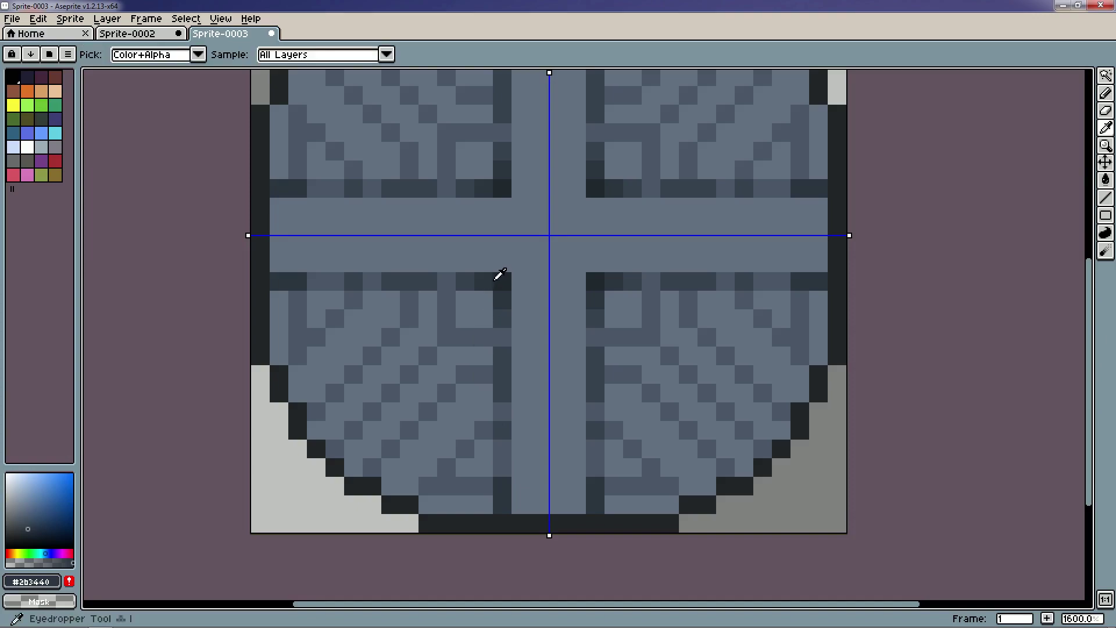
pyautogui.press('b')
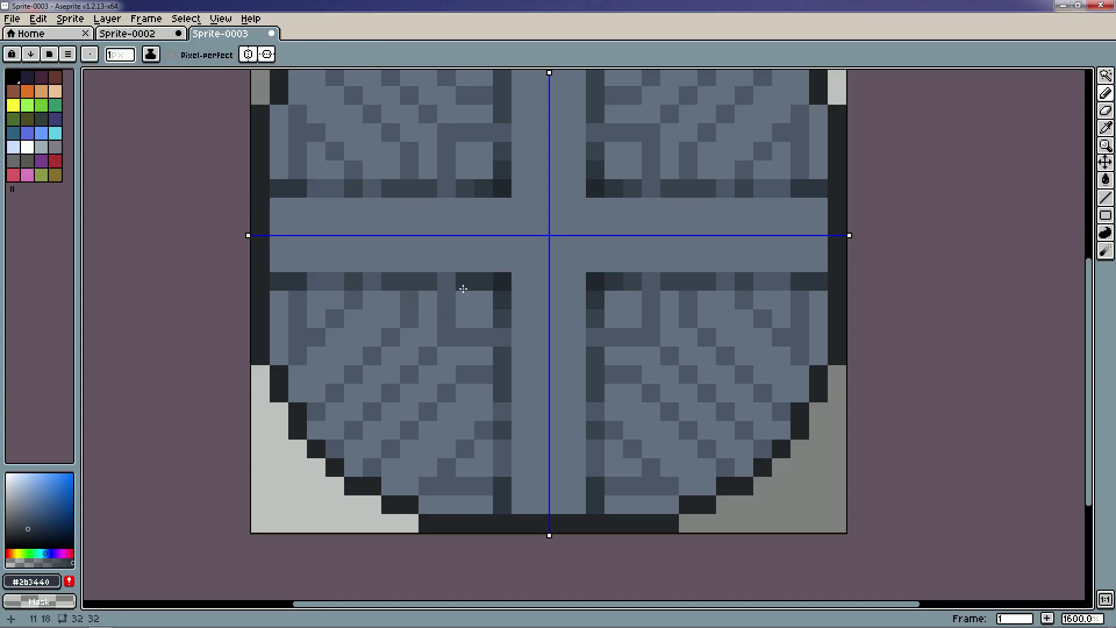
pyautogui.press('i')
pyautogui.press('b')
pyautogui.press('i')
pyautogui.click(311, 284)
pyautogui.press('b')
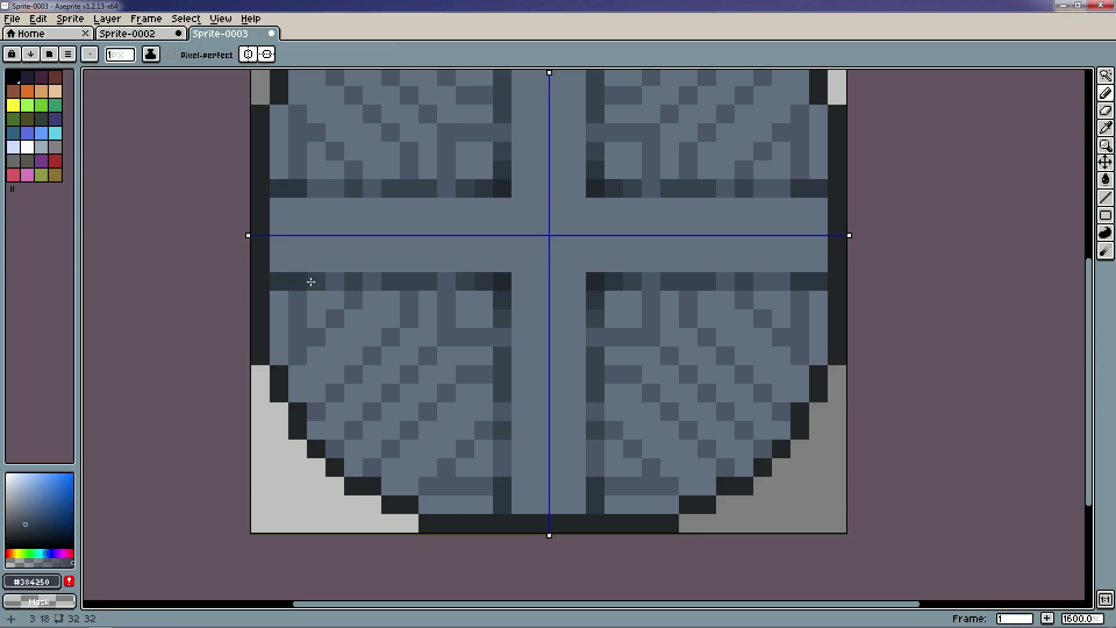
pyautogui.press('i')
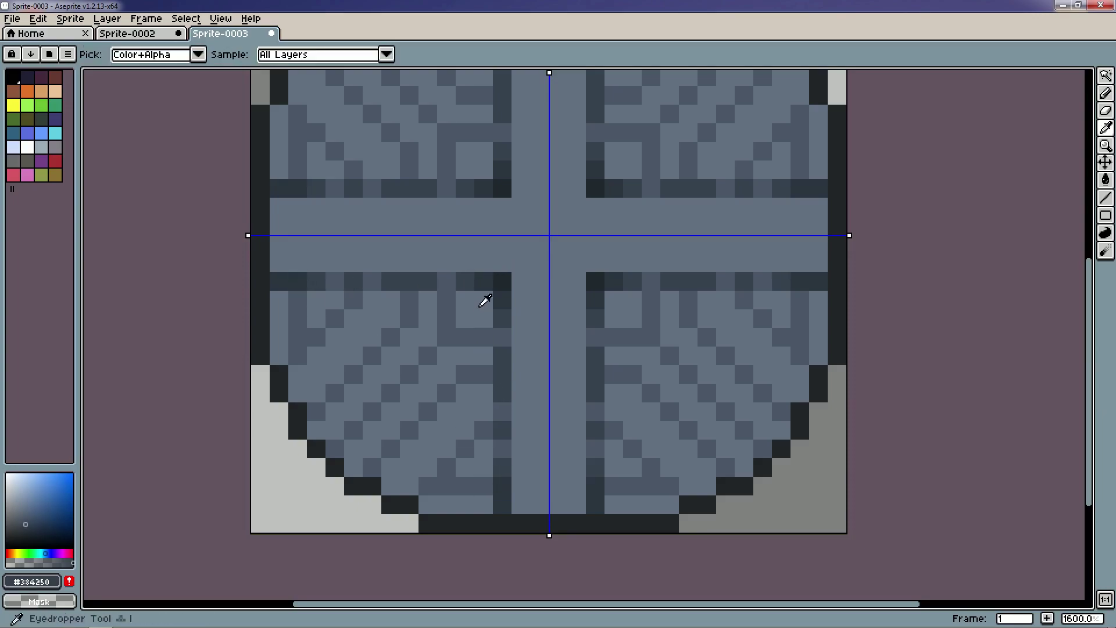
pyautogui.click(281, 279)
pyautogui.press('b')
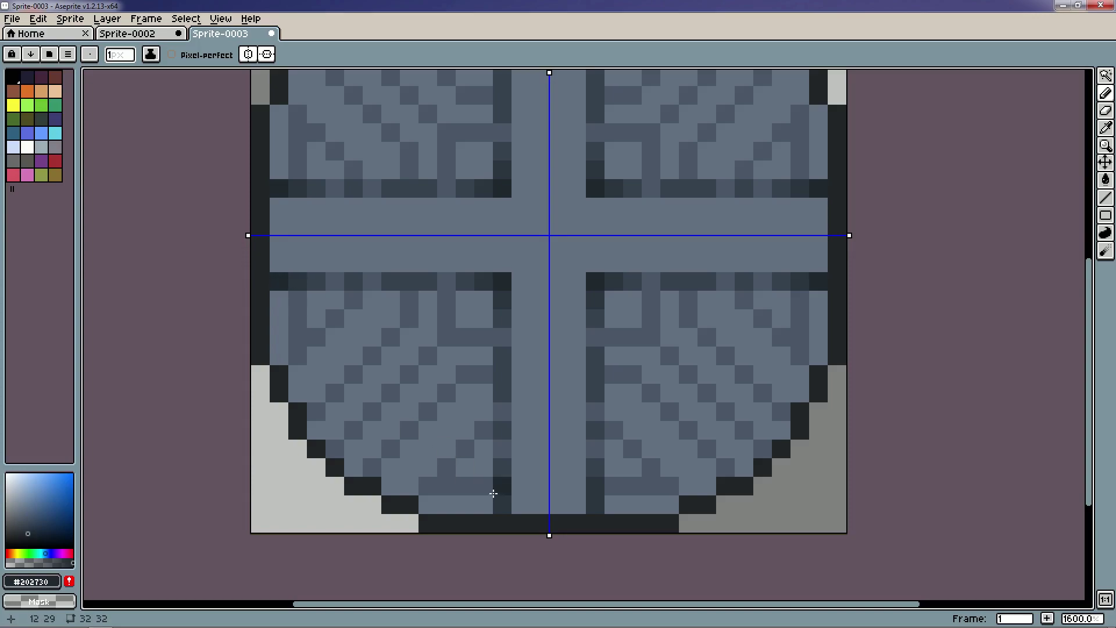
# Lighten the slate to HSV 214°, 19, 62 and draw a diagonal highlight in each quadrant's band nearest the horizontal arm.
pyautogui.scroll(-6, 556, 428)
pyautogui.scroll(3, 577, 434)
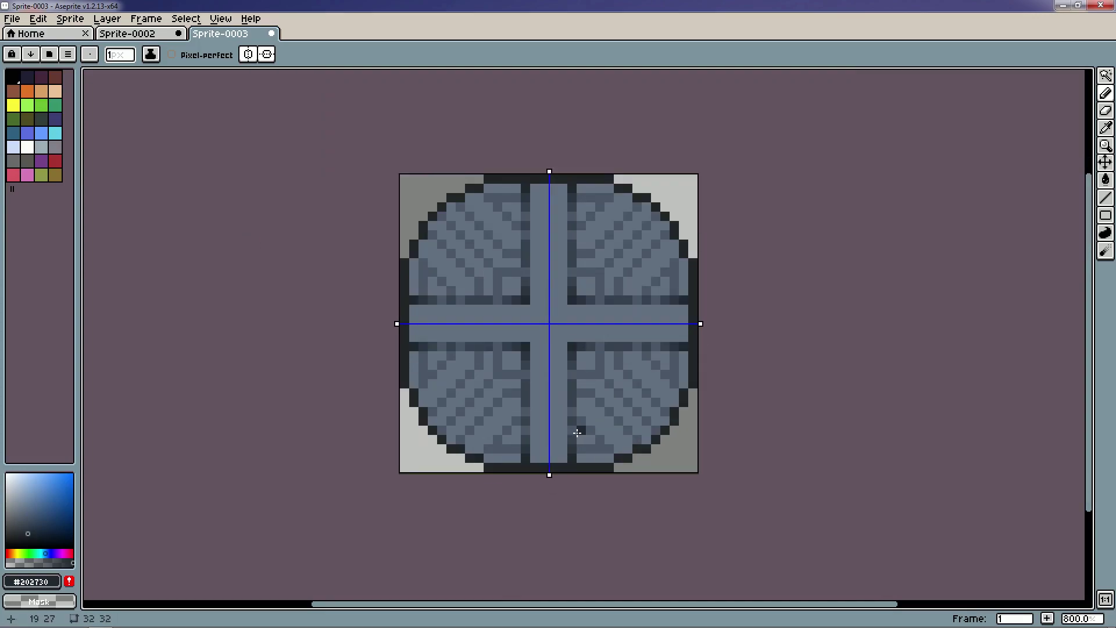
pyautogui.scroll(3, 574, 431)
pyautogui.press('i')
pyautogui.scroll(-1, 572, 384)
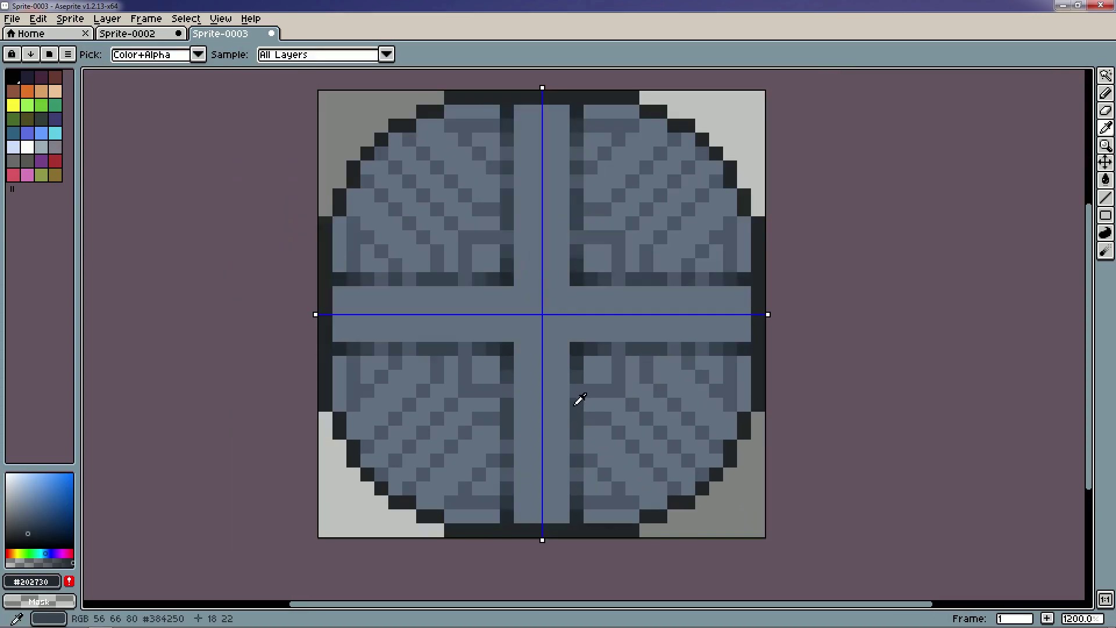
pyautogui.scroll(-1, 454, 294)
pyautogui.click(456, 292)
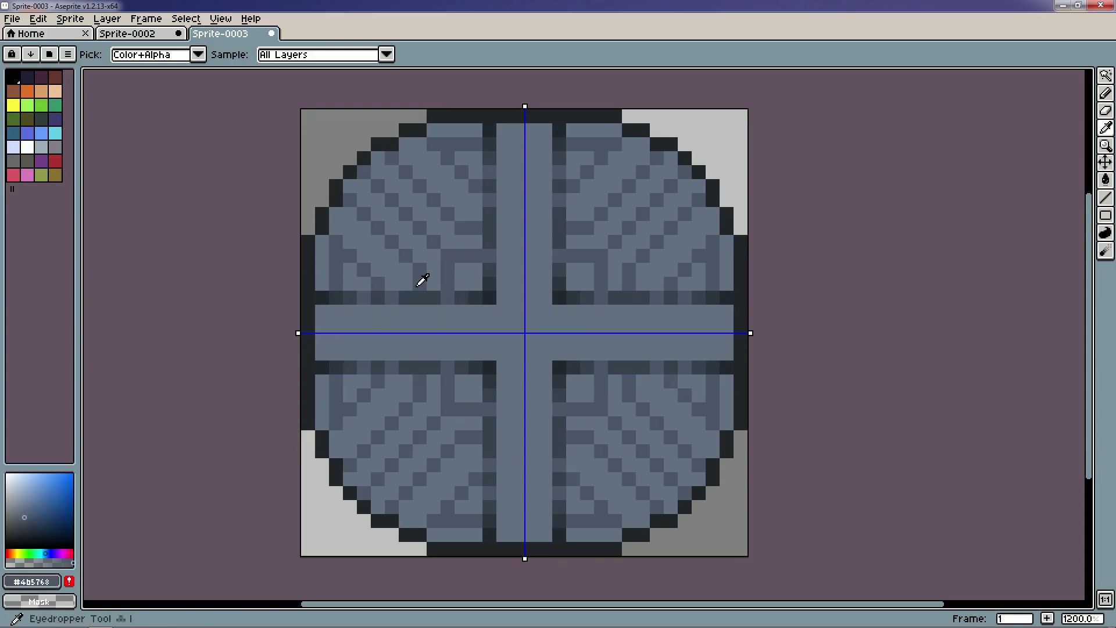
pyautogui.click(399, 251)
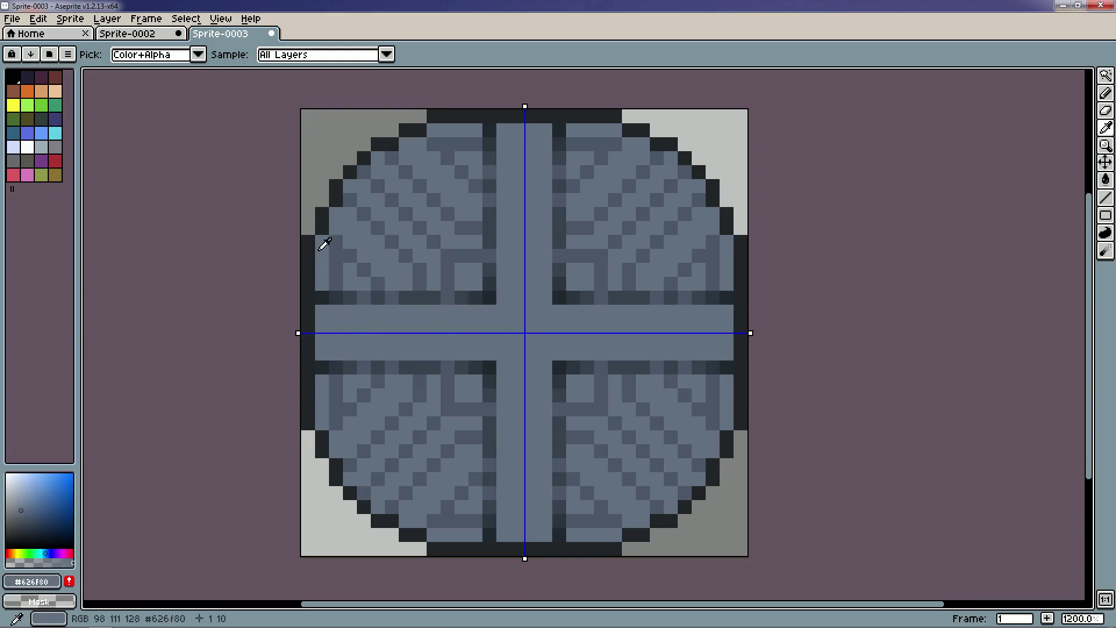
pyautogui.moveTo(22, 506); pyautogui.dragTo(18, 500)
pyautogui.press('v')
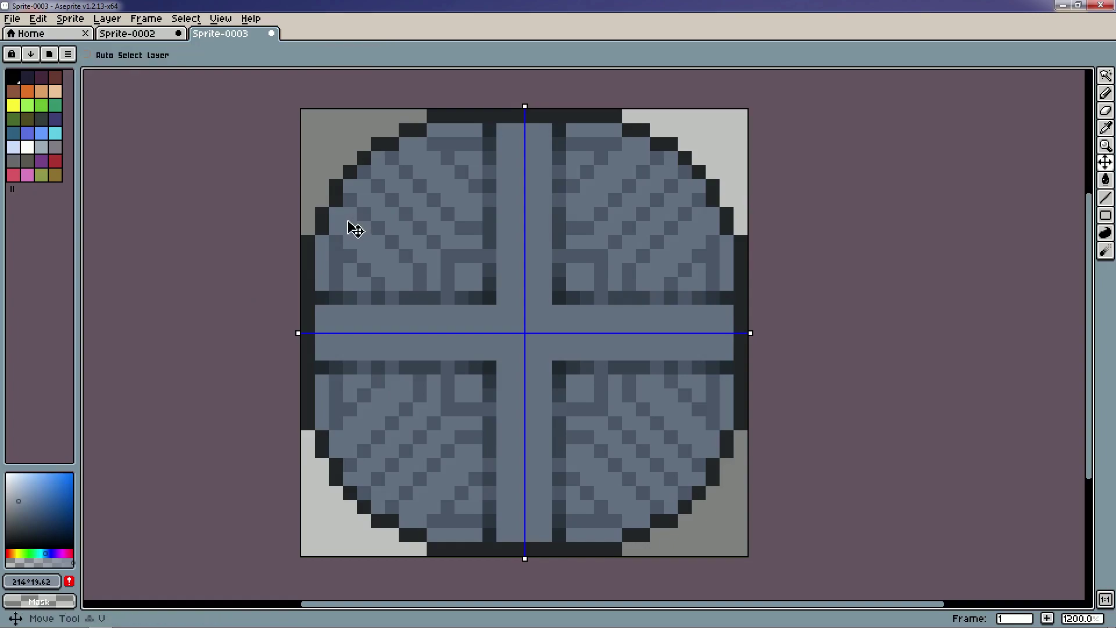
pyautogui.press('b')
pyautogui.moveTo(341, 218); pyautogui.dragTo(406, 283)
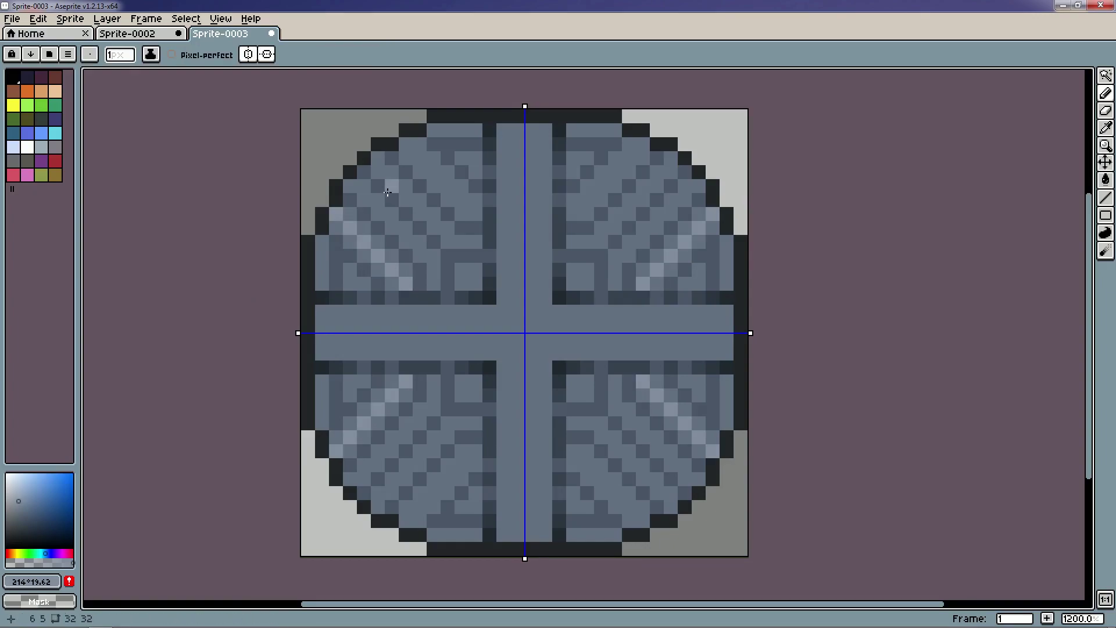
pyautogui.click(353, 187)
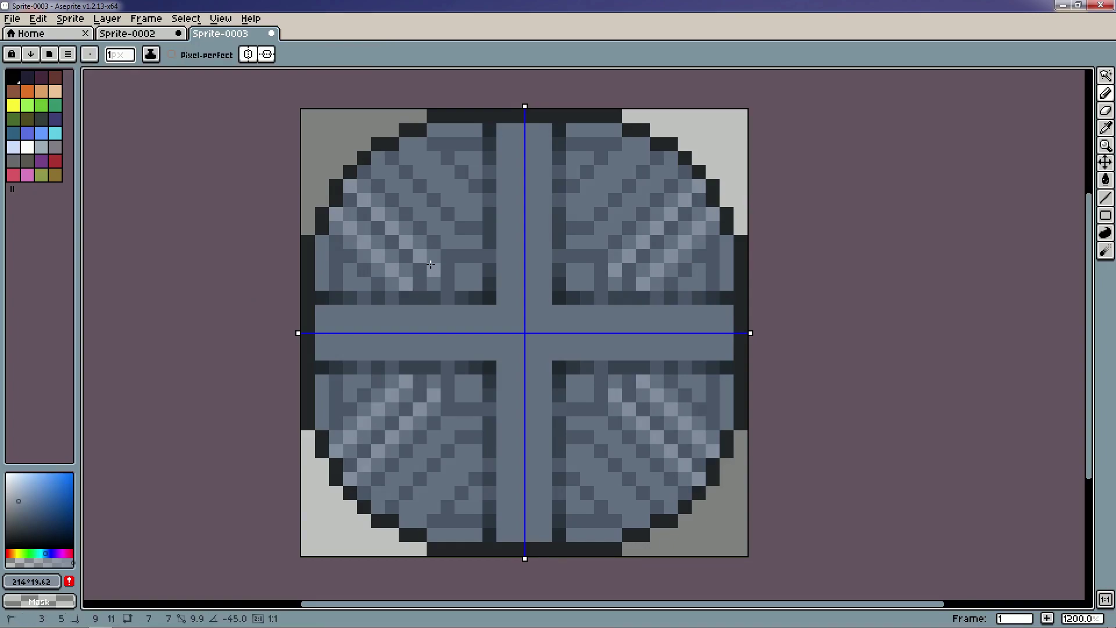
pyautogui.hotkey('ctrl', 'z')
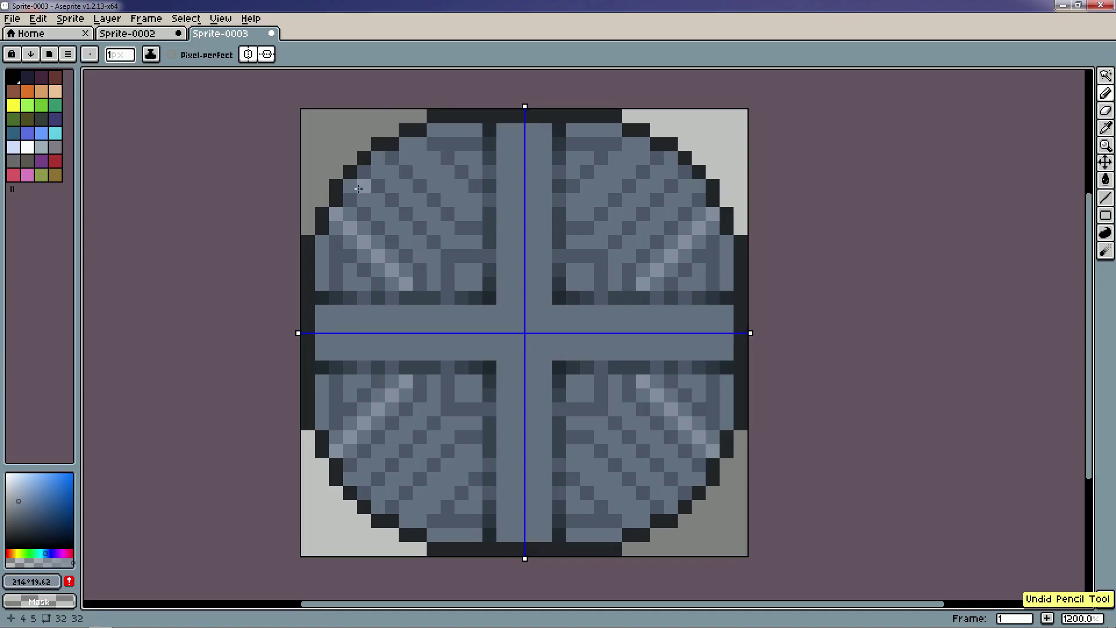
pyautogui.moveTo(351, 198); pyautogui.dragTo(428, 264)
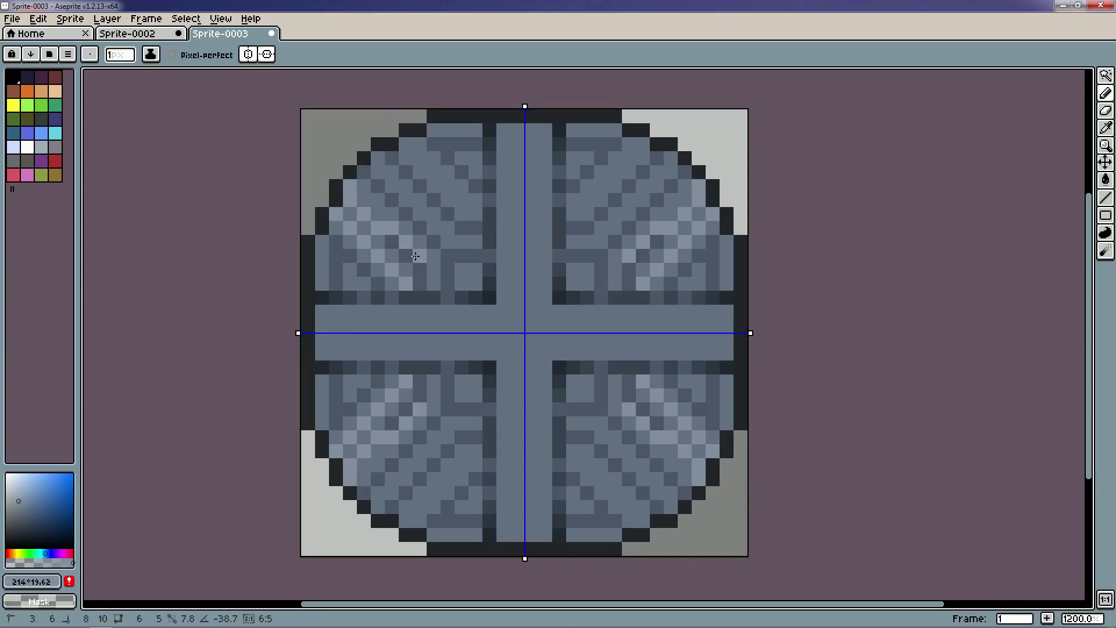
pyautogui.hotkey('ctrl', 'z')
# Draw two more parallel diagonal highlights in each quadrant, in the slate bands around the middle diagonal.
pyautogui.click(351, 187)
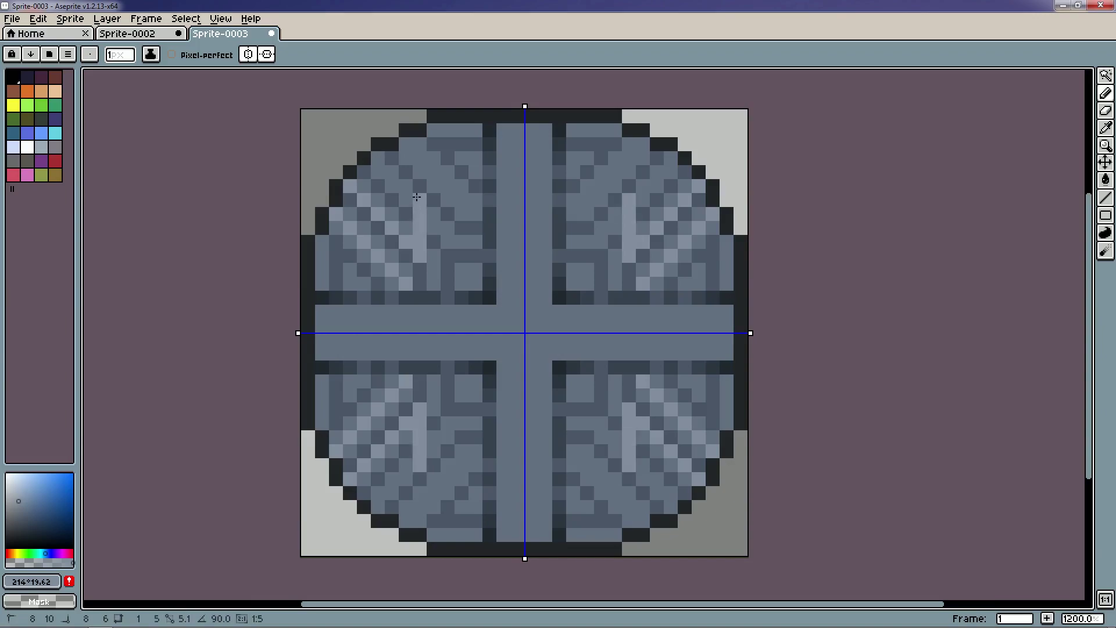
pyautogui.click(378, 158)
pyautogui.keyDown('shift'); pyautogui.click(446, 231); pyautogui.keyUp('shift')
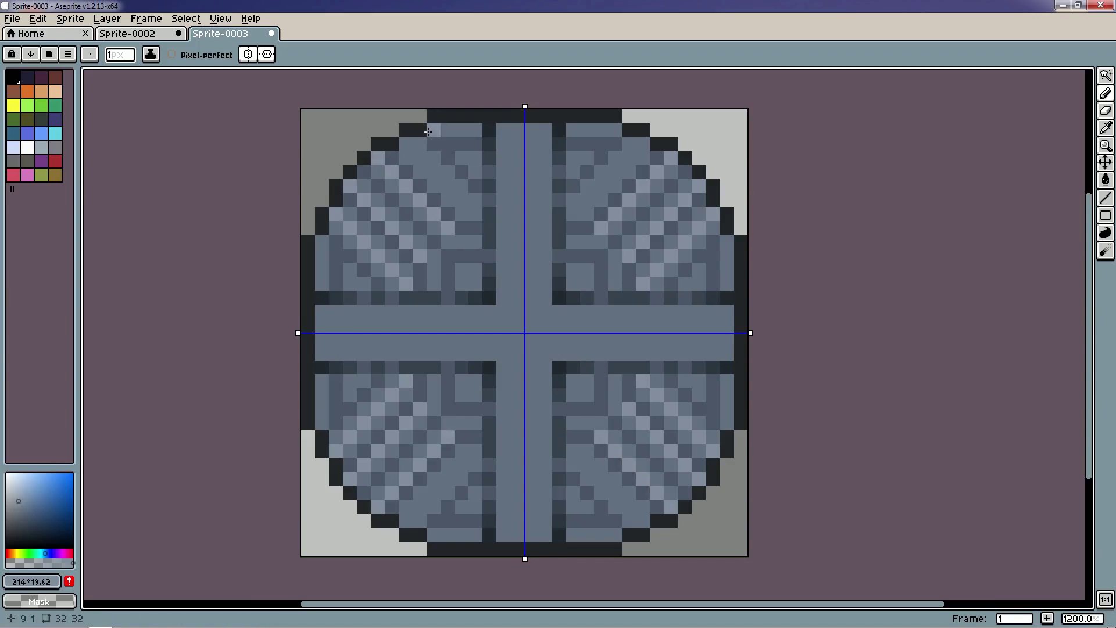
# Add short highlights along the outline's straight edges and two diagonal highlight pixels in each small square beside the cross centre.
pyautogui.moveTo(448, 135); pyautogui.dragTo(461, 135)
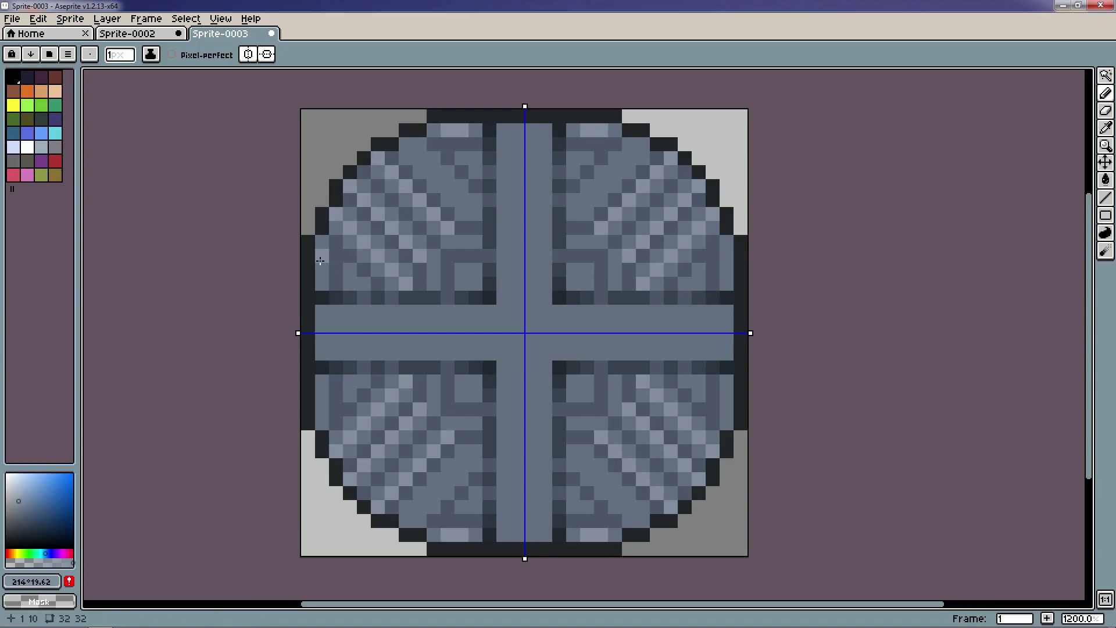
pyautogui.moveTo(321, 261); pyautogui.dragTo(322, 270)
pyautogui.click(463, 396)
pyautogui.click(476, 385)
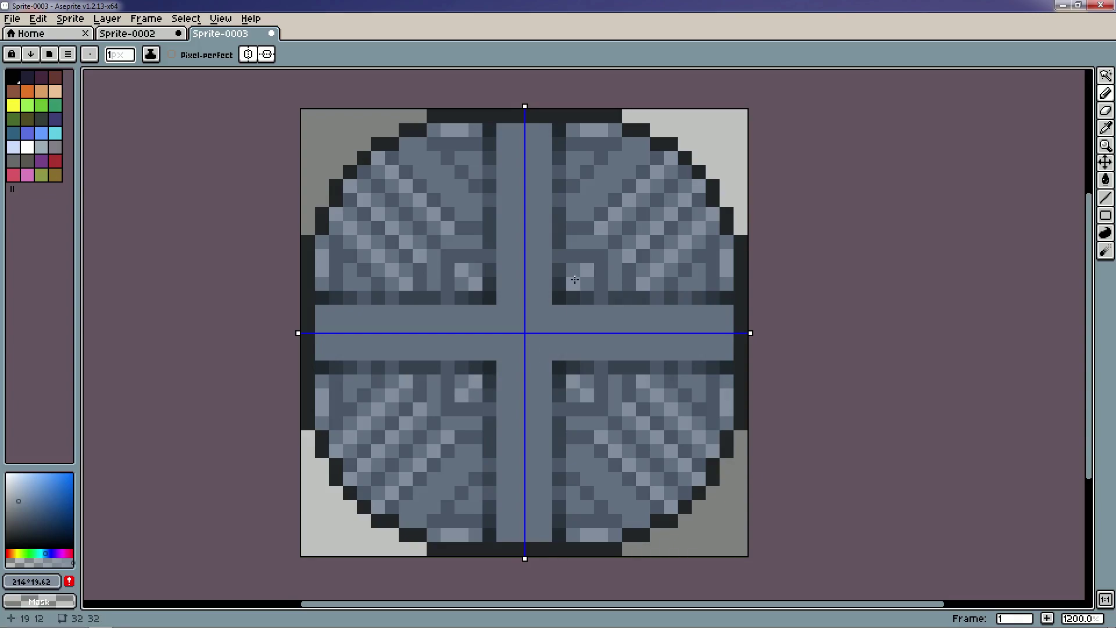
# Add highlight pixels beside the short stubs along the cross border and a diagonal highlight in each quadrant's band nearest the vertical arm.
pyautogui.scroll(-2, 574, 280)
pyautogui.click(472, 195)
pyautogui.click(432, 233)
pyautogui.moveTo(543, 206); pyautogui.dragTo(547, 273)
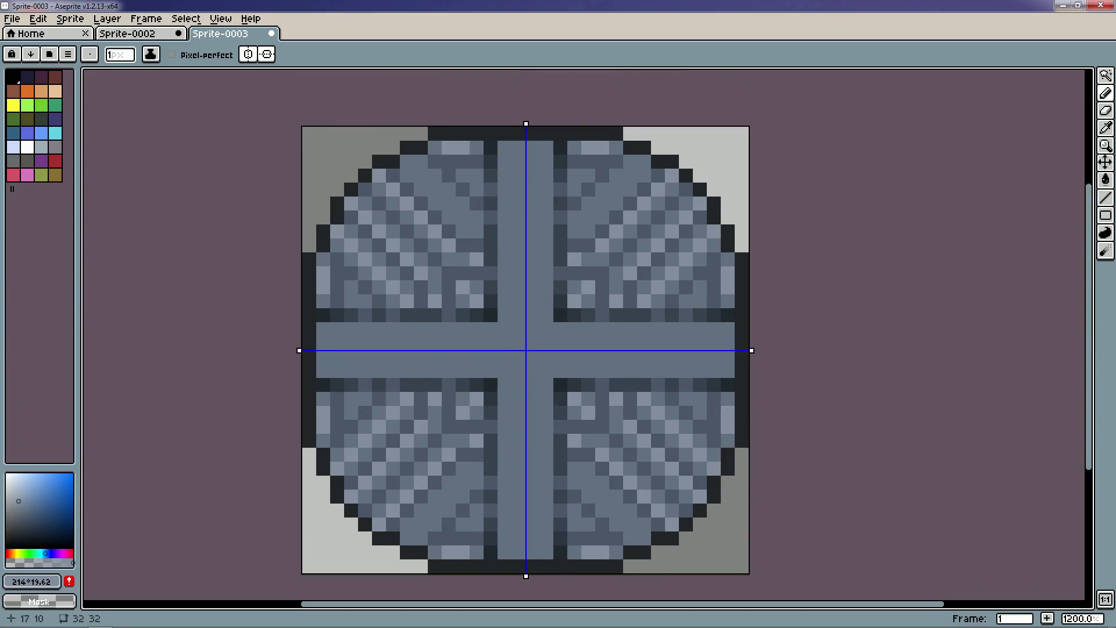
pyautogui.click(577, 226)
pyautogui.keyDown('shift'); pyautogui.click(644, 161); pyautogui.keyUp('shift')
pyautogui.scroll(-4, 532, 327)
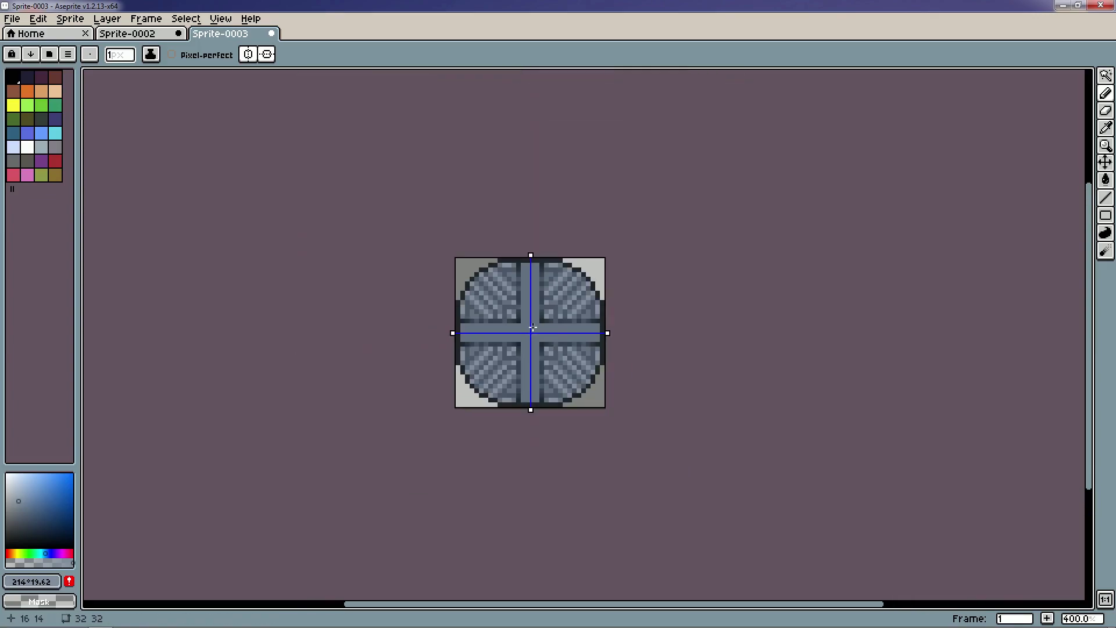
pyautogui.scroll(1, 543, 330)
pyautogui.scroll(-2, 543, 330)
pyautogui.scroll(6, 555, 348)
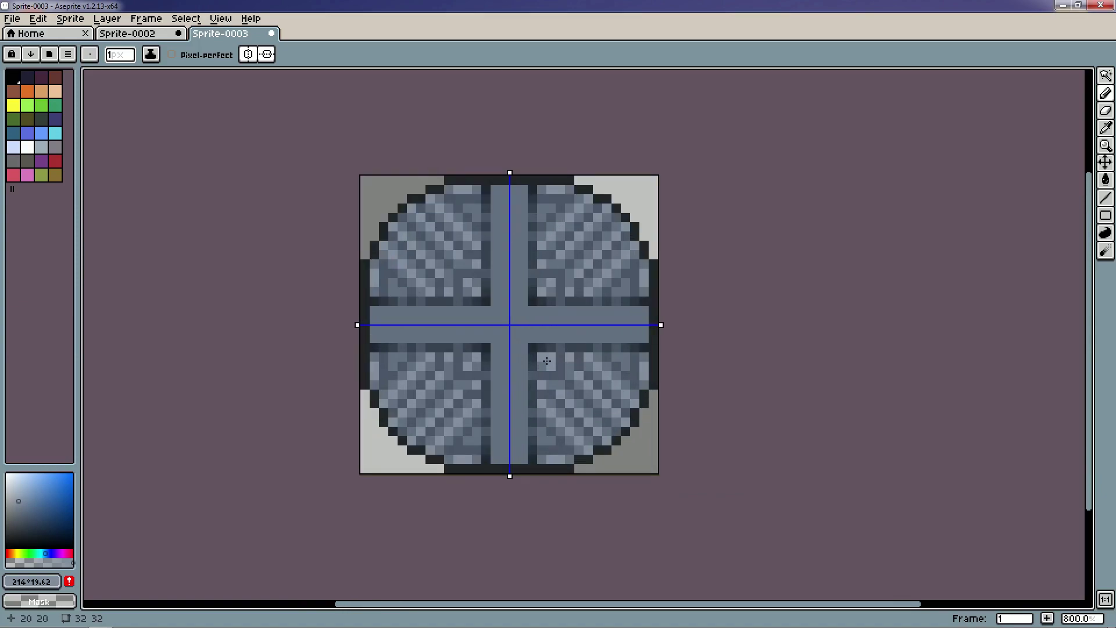
pyautogui.moveTo(561, 372); pyautogui.dragTo(571, 409)
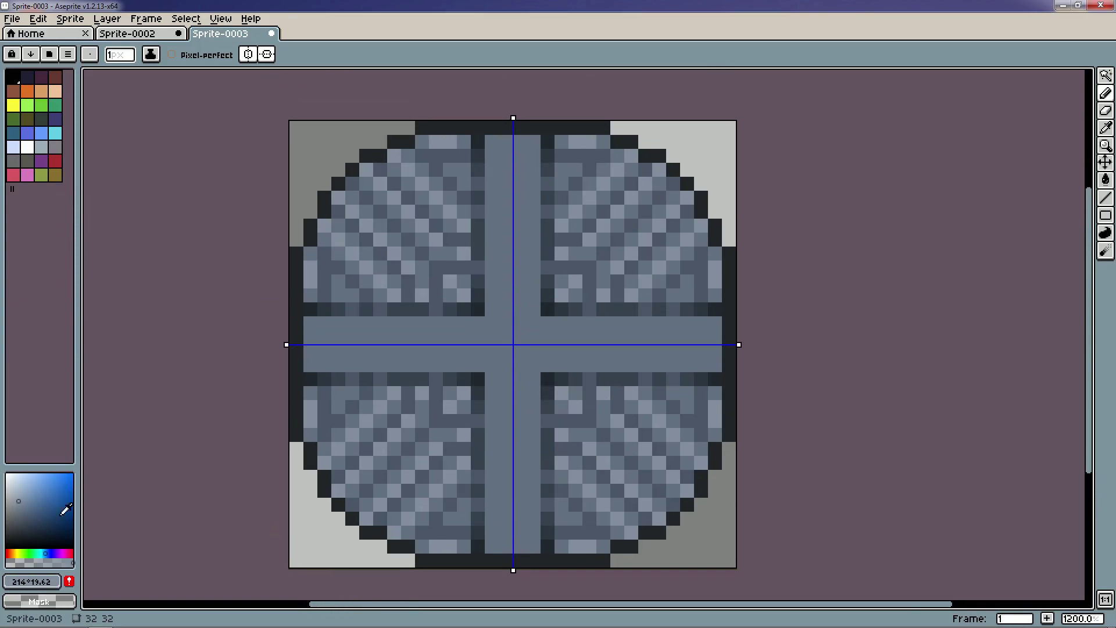
pyautogui.click(22, 506)
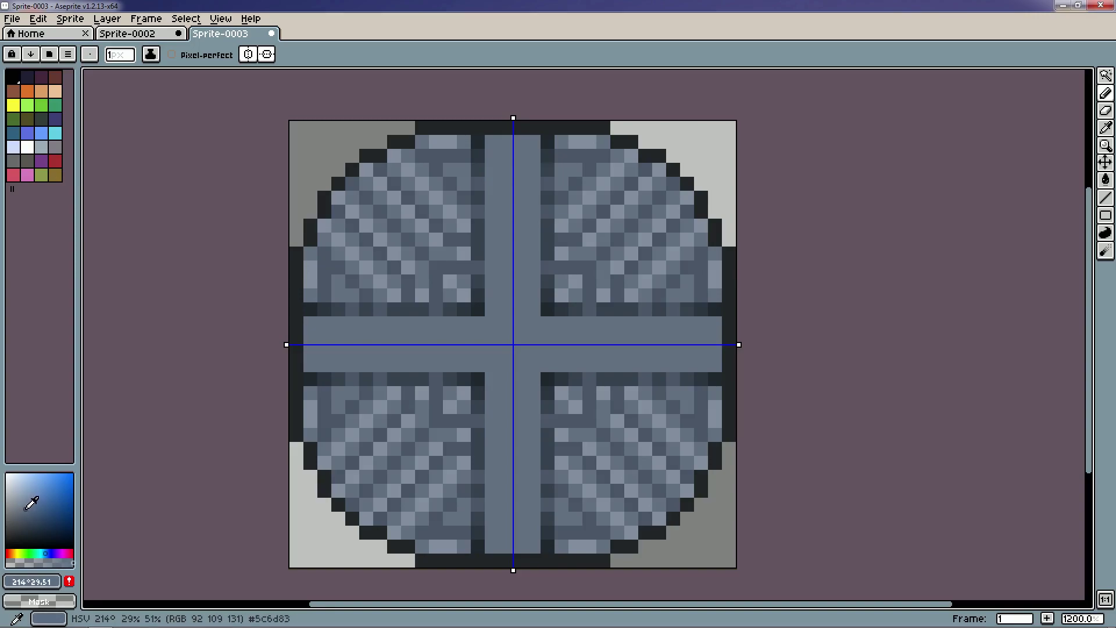
pyautogui.press('i')
pyautogui.click(508, 379)
pyautogui.click(32, 519)
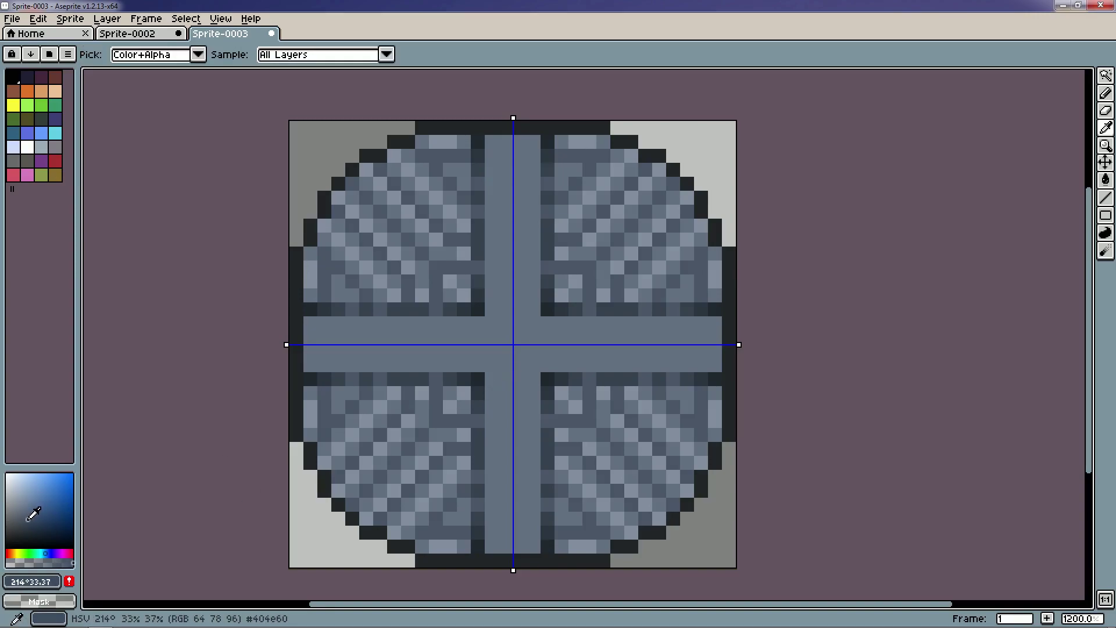
pyautogui.press('b')
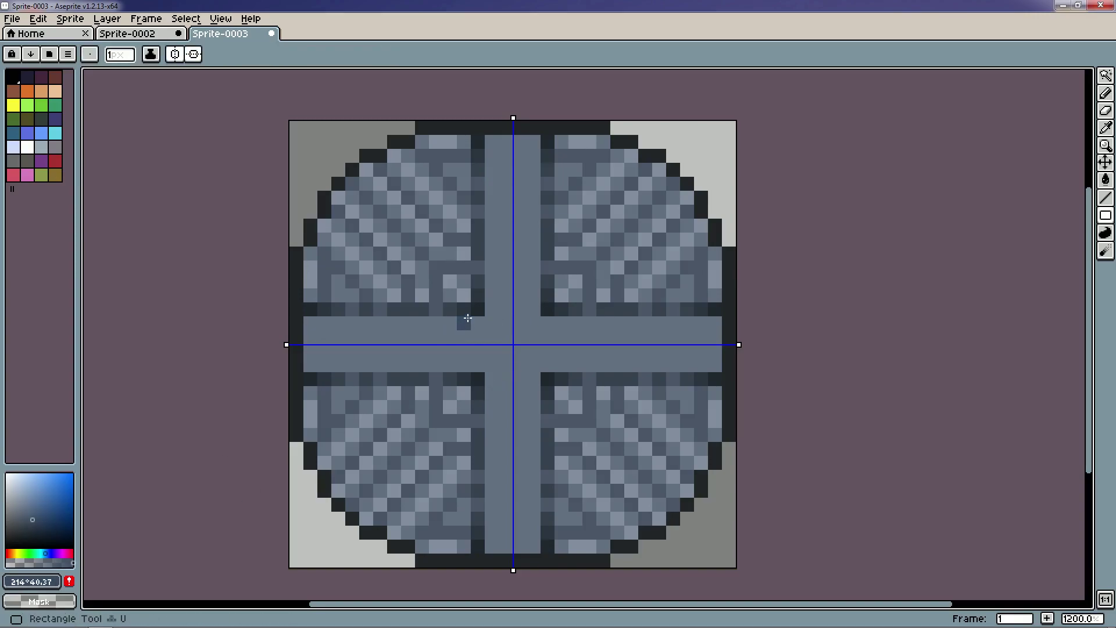
# Sample #384250 and draw a line across each arm of the cross to enclose its centre.
pyautogui.press('i')
pyautogui.click(455, 304)
pyautogui.press('b')
pyautogui.moveTo(463, 323); pyautogui.dragTo(461, 355)
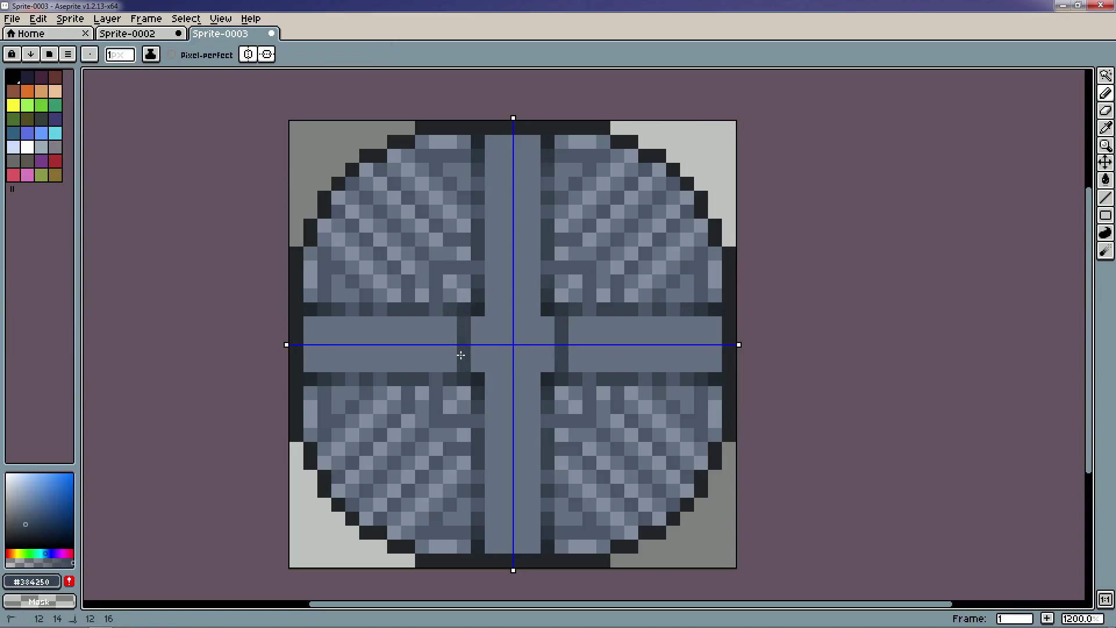
pyautogui.moveTo(493, 294); pyautogui.dragTo(515, 293)
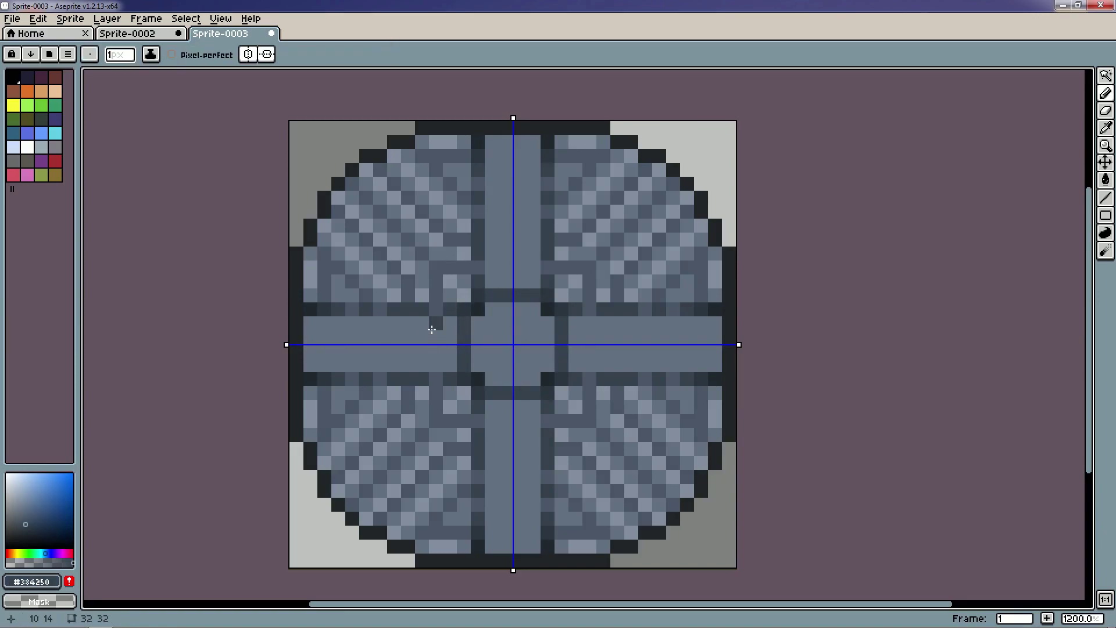
# Draw evenly spaced vertical lines across both horizontal arms of the cross, from the centre outward to the outline.
pyautogui.moveTo(431, 329)
pyautogui.mouseDown()
pyautogui.moveTo(431, 354)
pyautogui.moveTo(411, 358)
pyautogui.moveTo(379, 330)
pyautogui.moveTo(379, 352)
pyautogui.moveTo(352, 352)
pyautogui.moveTo(324, 327)
pyautogui.moveTo(325, 353)
pyautogui.mouseUp()
pyautogui.scroll(-3, 522, 337)
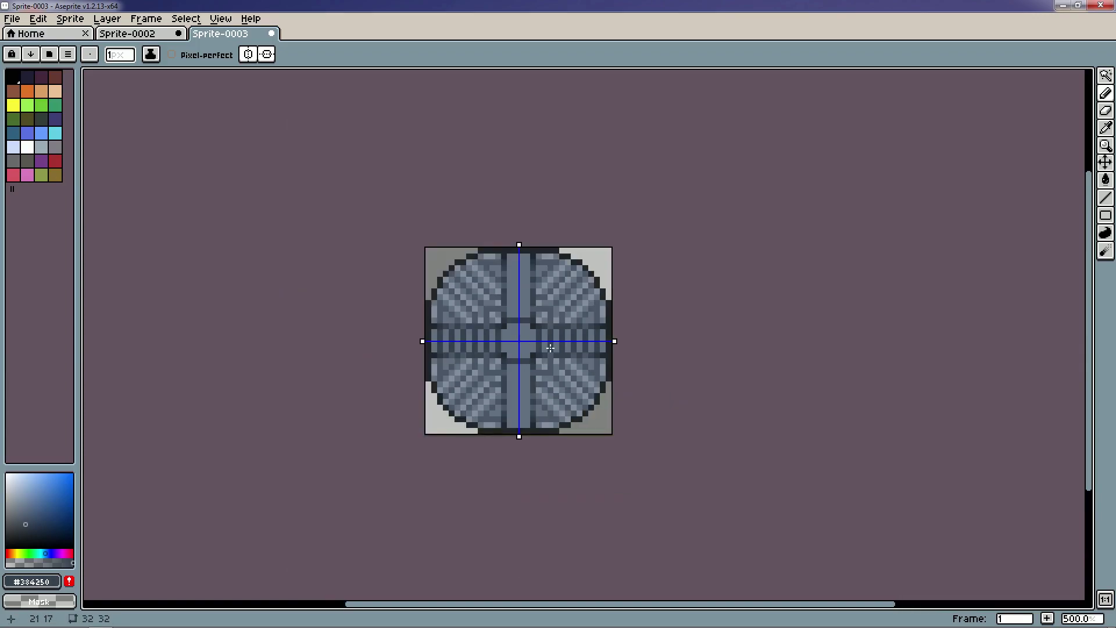
pyautogui.scroll(-2, 550, 348)
pyautogui.scroll(4, 547, 349)
pyautogui.scroll(-5, 532, 387)
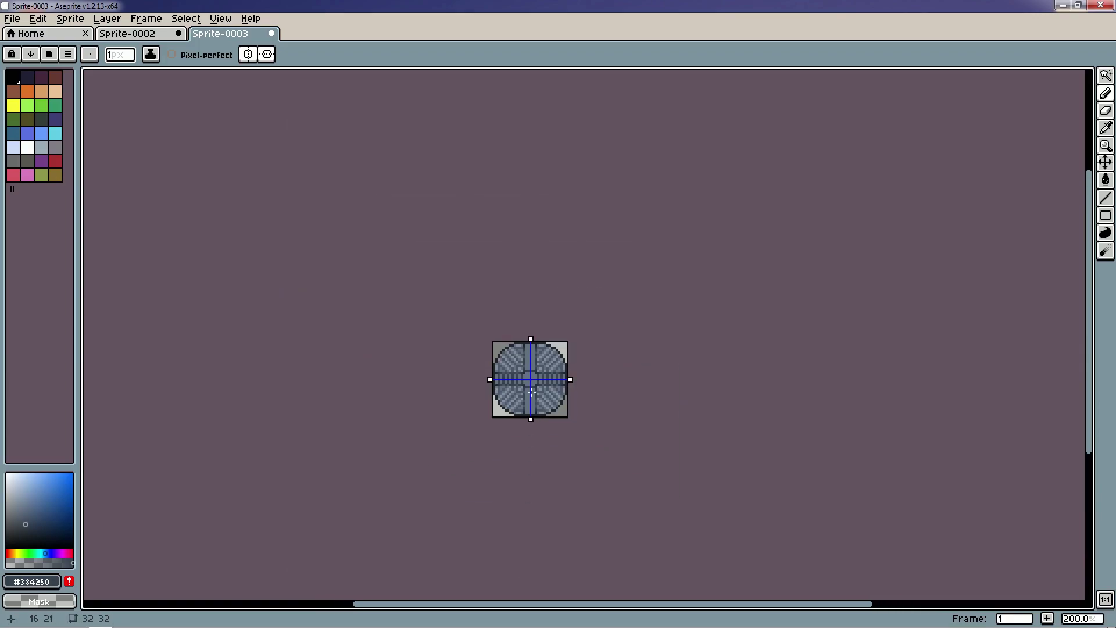
# Compare the new sprite with the finished cross pattern in Sprite-0002, viewing both at a small scale.
pyautogui.scroll(3, 532, 393)
pyautogui.click(125, 35)
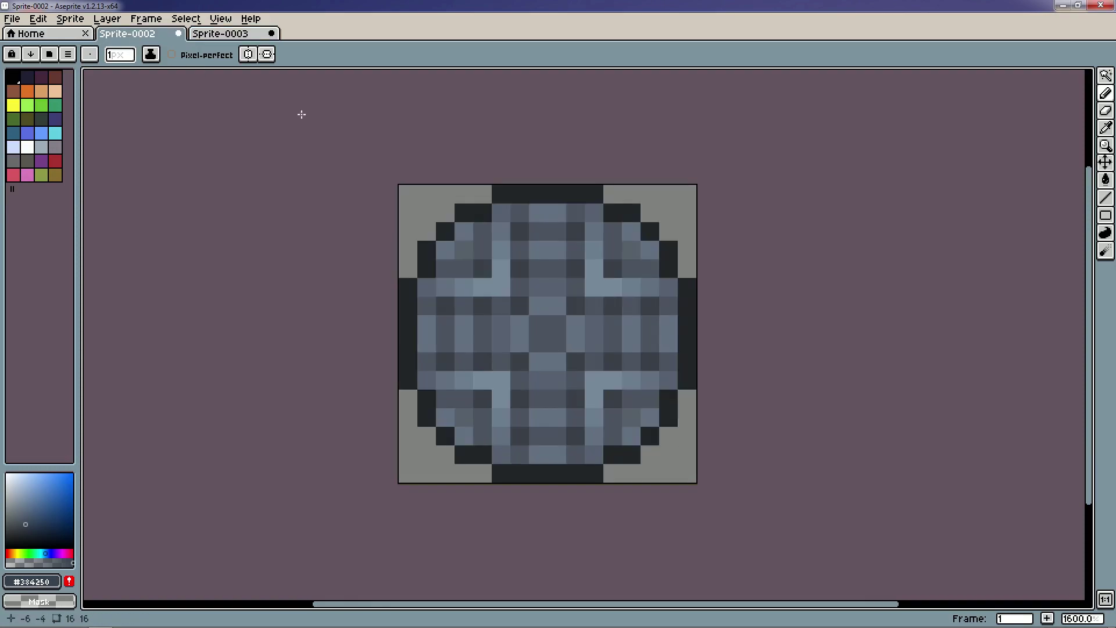
pyautogui.scroll(-3, 613, 294)
pyautogui.scroll(-2, 614, 294)
pyautogui.click(234, 34)
pyautogui.scroll(-5, 536, 302)
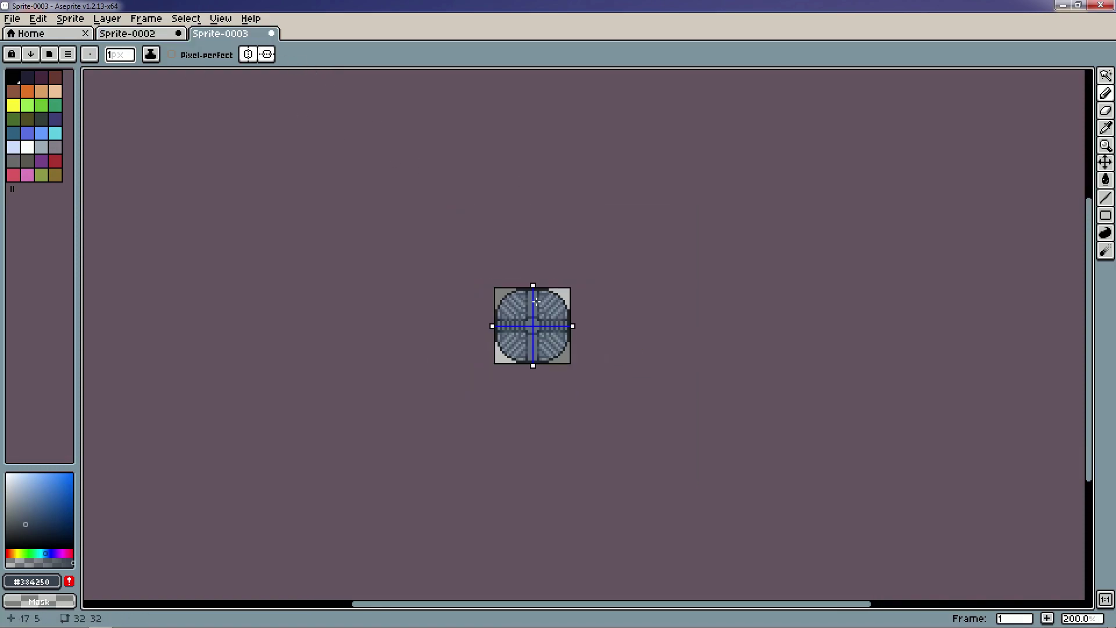
pyautogui.scroll(-1, 539, 361)
pyautogui.scroll(8, 512, 352)
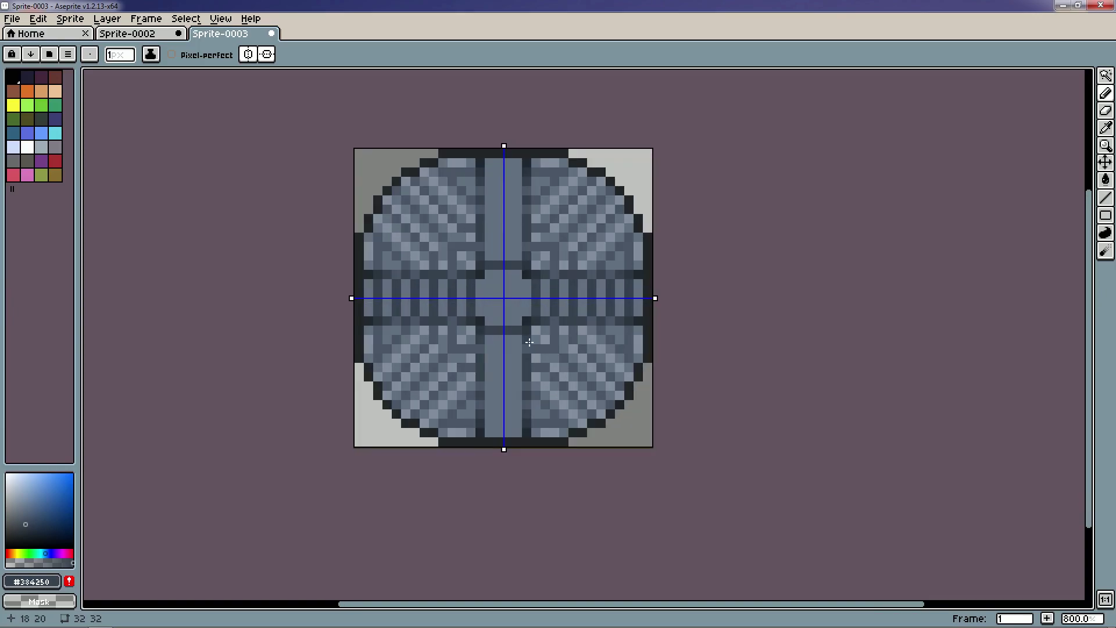
# Draw evenly spaced horizontal lines across both vertical arms of the cross, from the centre outward to the outline.
pyautogui.moveTo(496, 352); pyautogui.dragTo(493, 408)
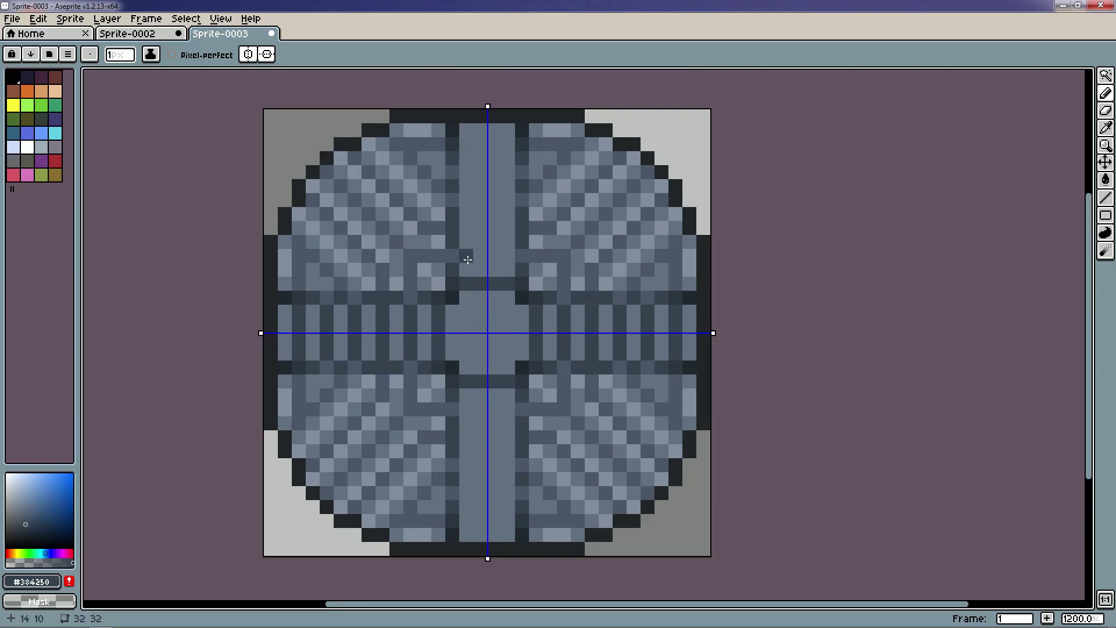
pyautogui.moveTo(468, 260); pyautogui.dragTo(501, 258)
pyautogui.moveTo(469, 224); pyautogui.dragTo(512, 227)
pyautogui.moveTo(463, 199)
pyautogui.mouseDown()
pyautogui.moveTo(496, 203)
pyautogui.moveTo(471, 180)
pyautogui.moveTo(485, 172)
pyautogui.moveTo(466, 145)
pyautogui.mouseUp()
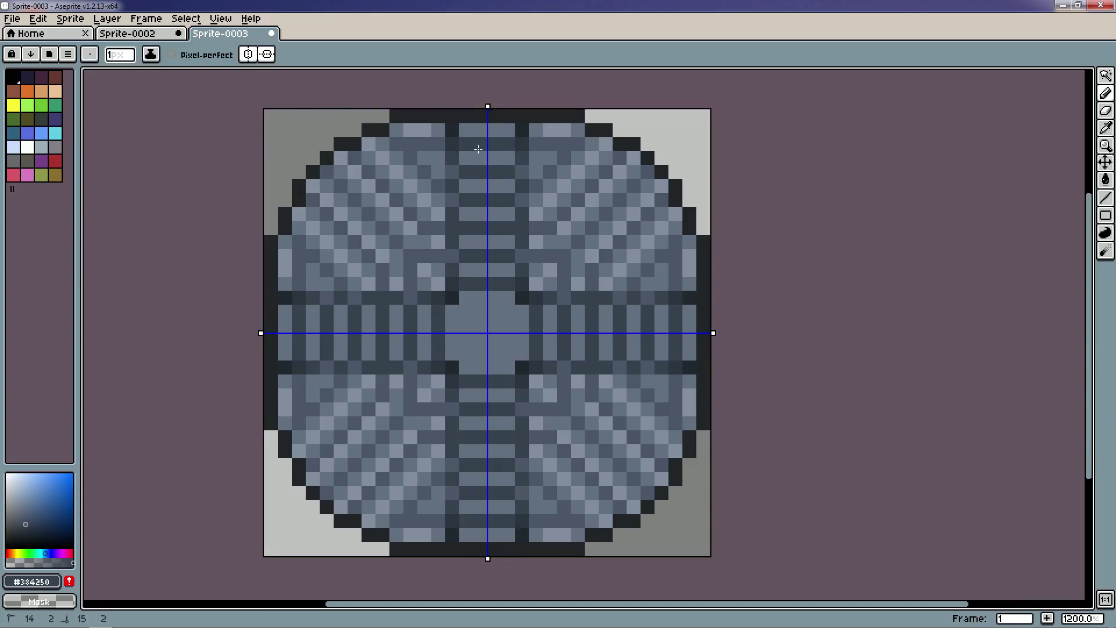
pyautogui.scroll(-4, 503, 328)
pyautogui.scroll(5, 503, 328)
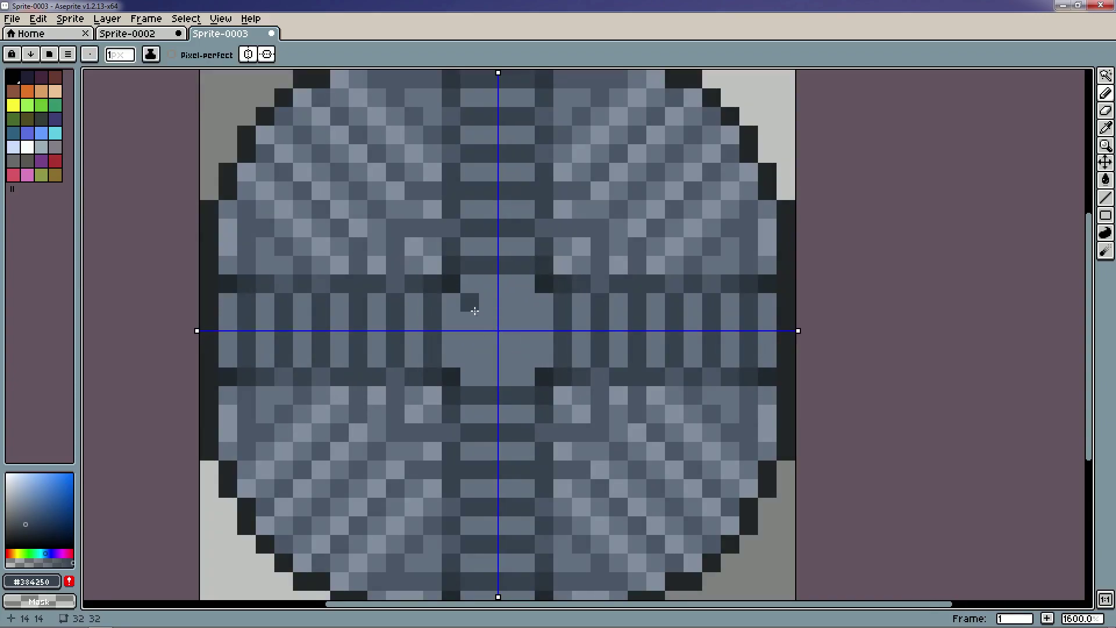
# Try to draw a closed square ring around the middle of the cross centre, and undo it.
pyautogui.moveTo(466, 299)
pyautogui.mouseDown()
pyautogui.moveTo(472, 342)
pyautogui.moveTo(499, 365)
pyautogui.mouseUp()
pyautogui.scroll(-3, 579, 330)
pyautogui.scroll(3, 578, 330)
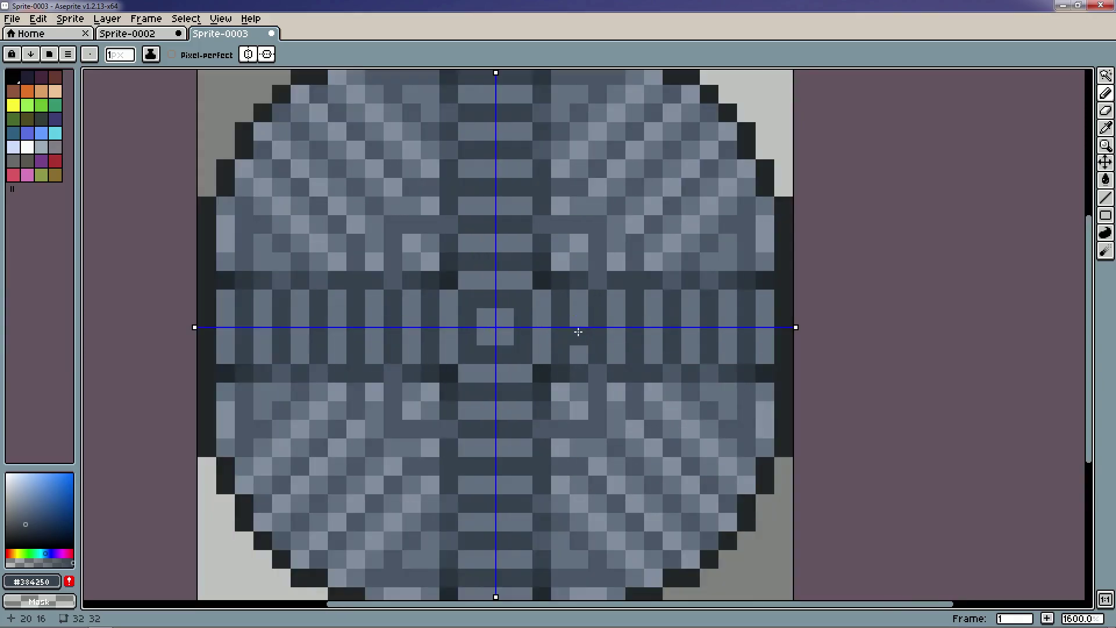
pyautogui.hotkey('ctrl', 'z')
pyautogui.hotkey('ctrl', 'z')
# Draw a small ring with open corners around the middle of the cross centre in #384250.
pyautogui.moveTo(489, 299)
pyautogui.mouseDown()
pyautogui.moveTo(468, 316)
pyautogui.moveTo(468, 336)
pyautogui.mouseUp()
pyautogui.scroll(-4, 601, 329)
pyautogui.scroll(4, 520, 317)
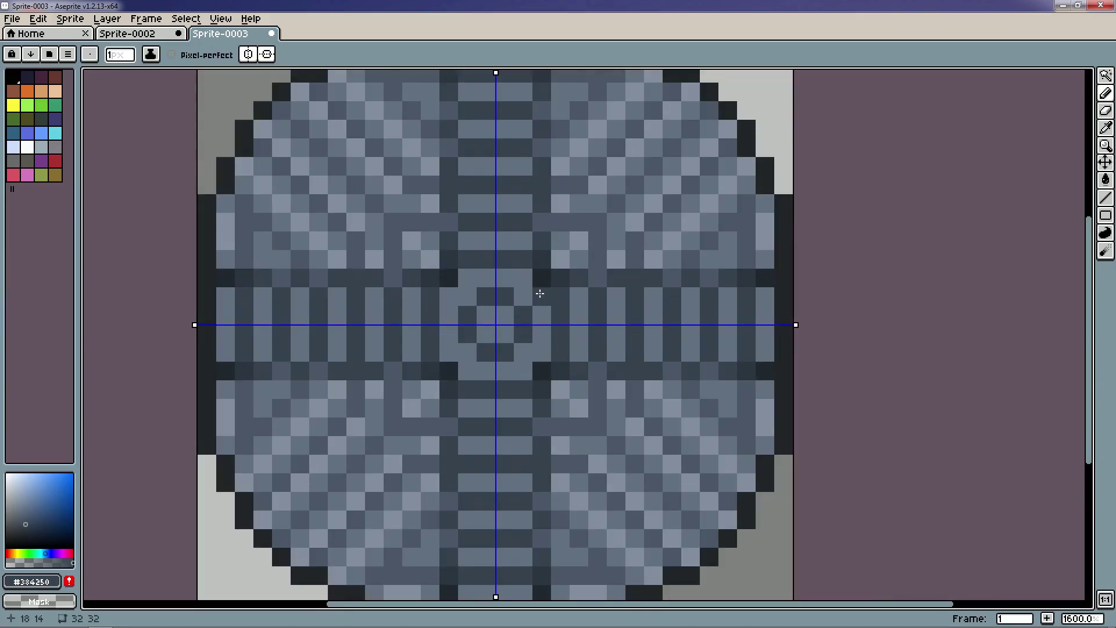
# Sample #4b5768 and shade the diagonal corners of the cross centre around the small ring.
pyautogui.press('i')
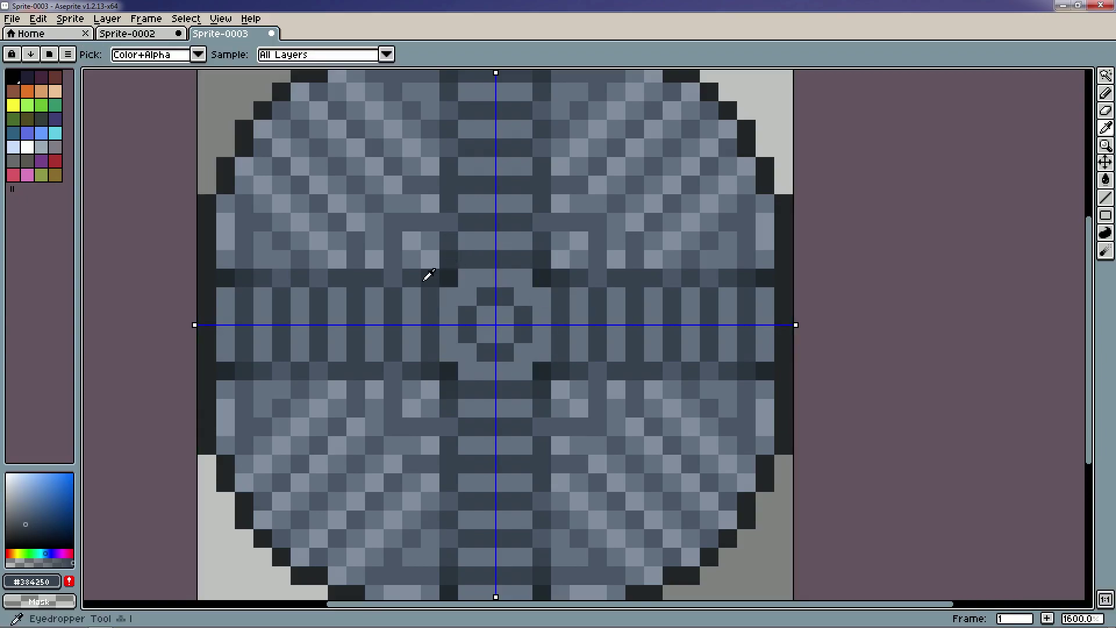
pyautogui.click(406, 273)
pyautogui.press('b')
pyautogui.scroll(-4, 615, 379)
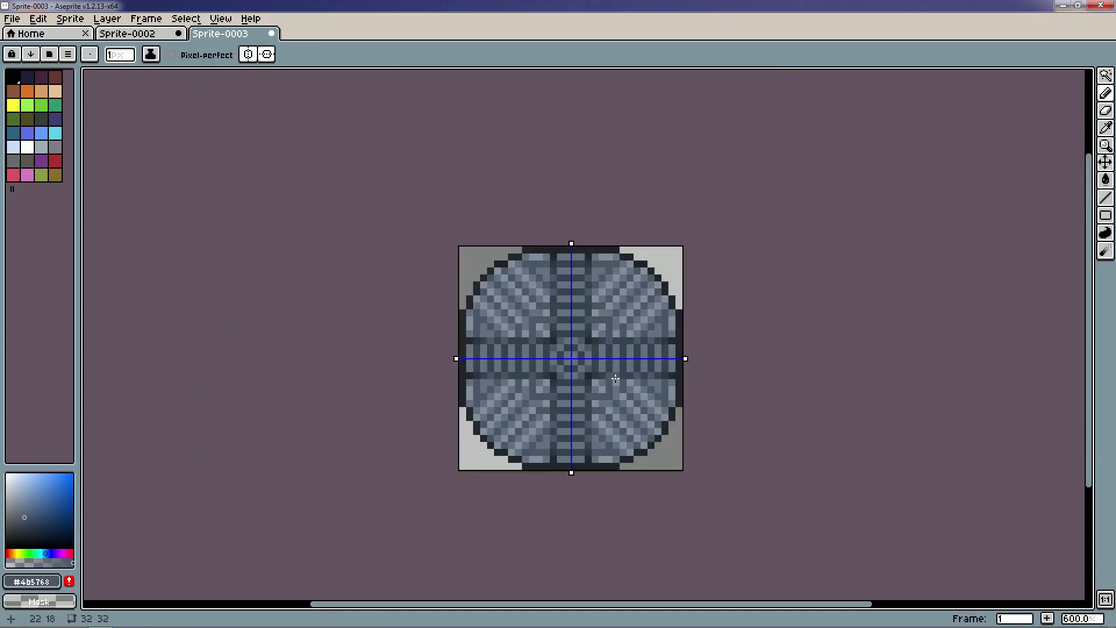
pyautogui.scroll(3, 620, 377)
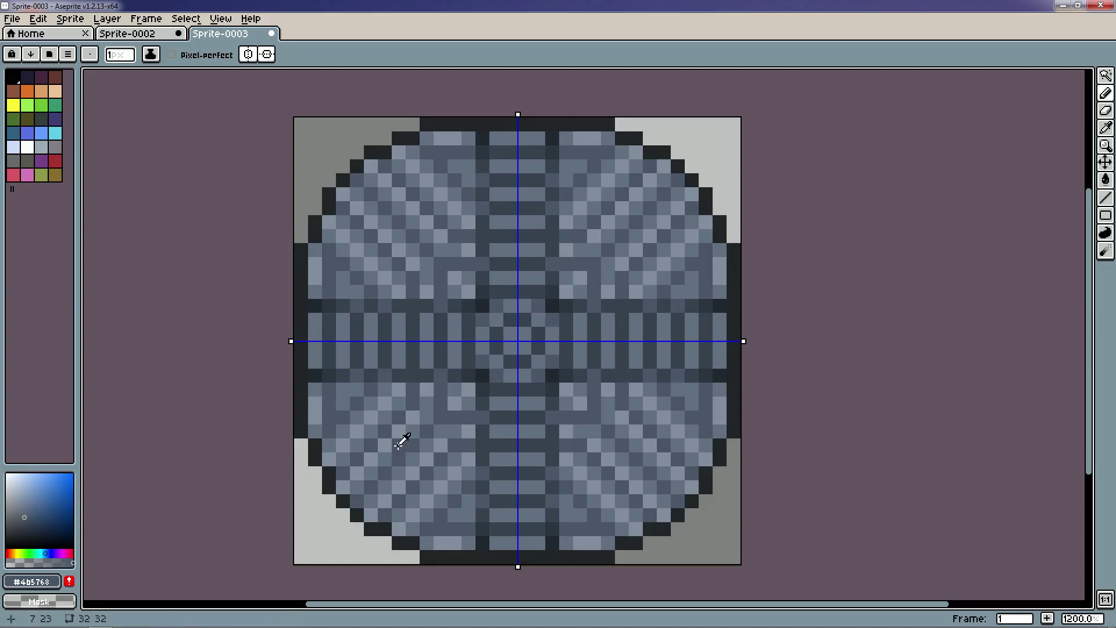
# Sample #626f80 and paint over the middle diagonal highlights in each quadrant, keeping the two outer highlight bands.
pyautogui.press('i')
pyautogui.scroll(7, 451, 364)
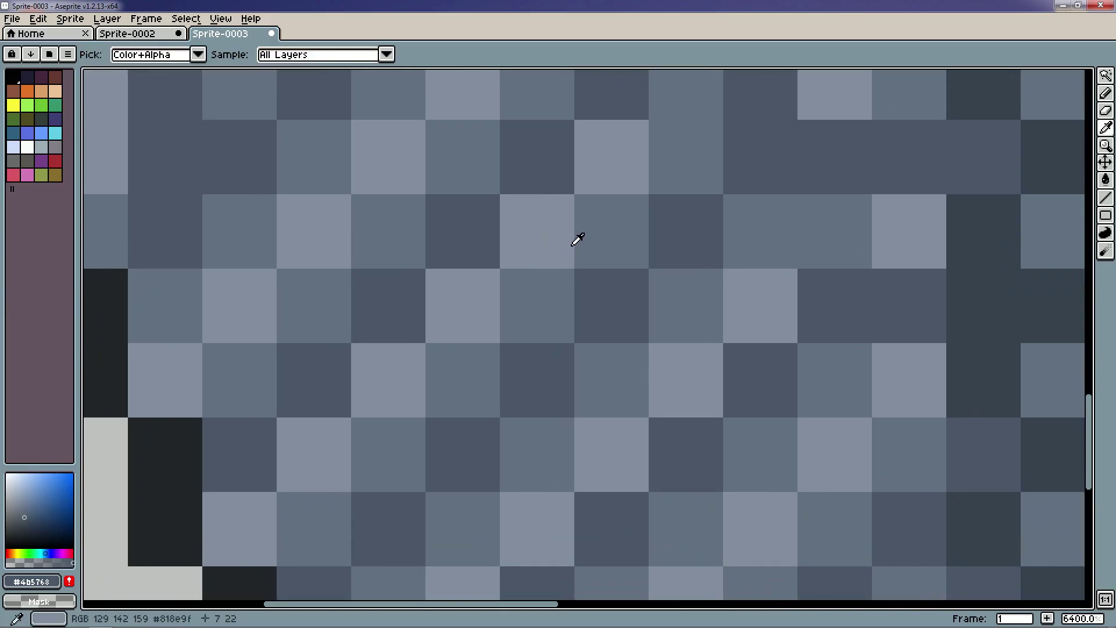
pyautogui.scroll(-4, 628, 287)
pyautogui.moveTo(625, 283); pyautogui.dragTo(553, 322)
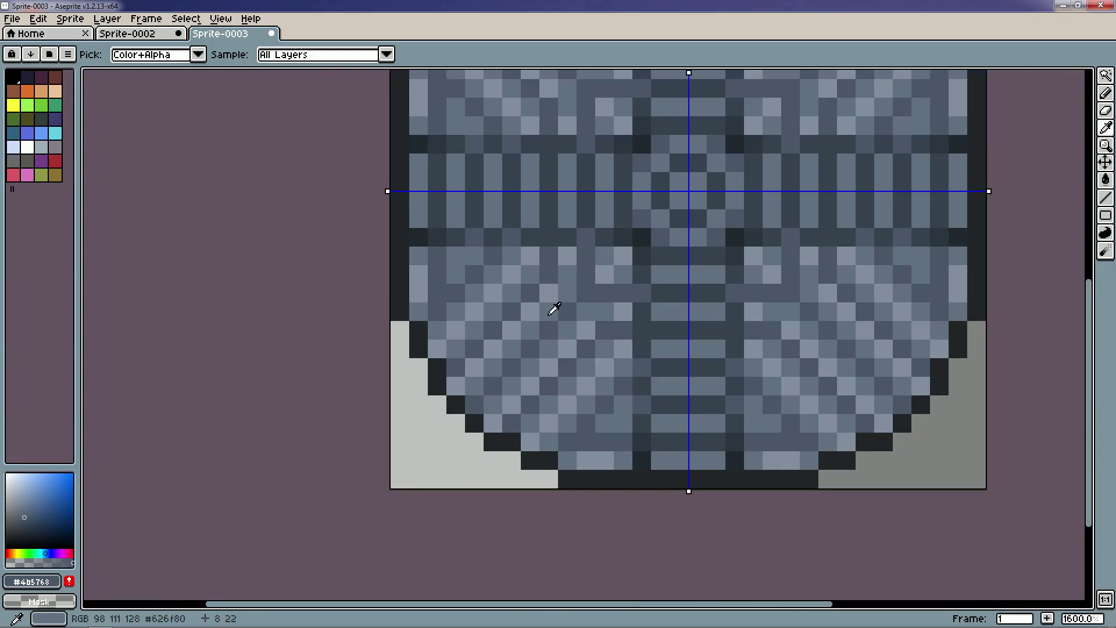
pyautogui.click(571, 286)
pyautogui.press('b')
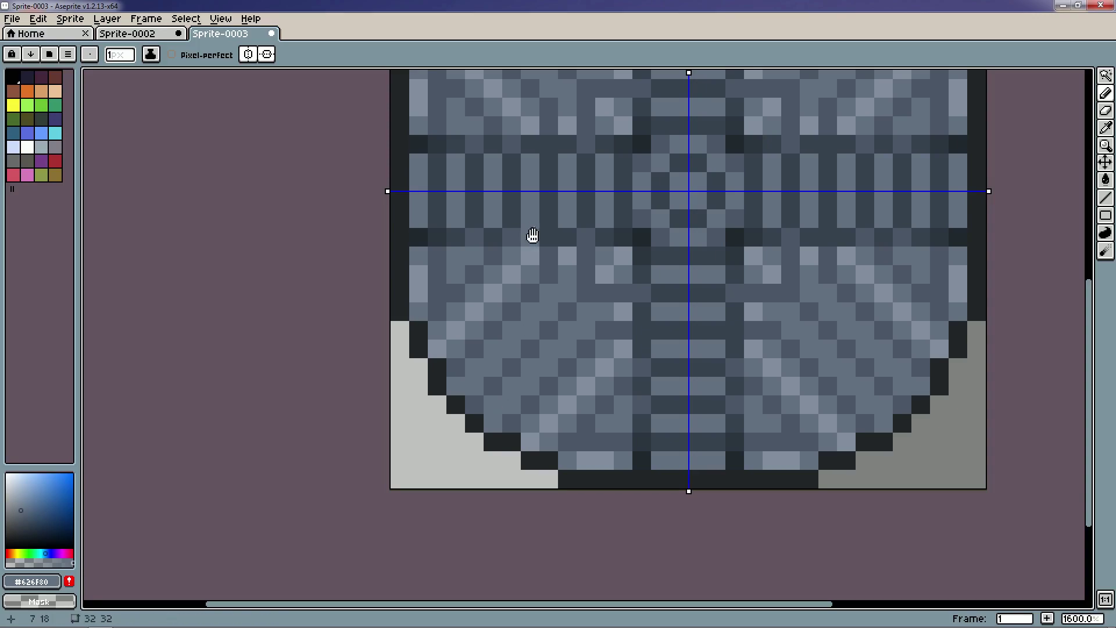
pyautogui.scroll(3, 530, 236)
pyautogui.scroll(-5, 540, 356)
pyautogui.scroll(5, 568, 330)
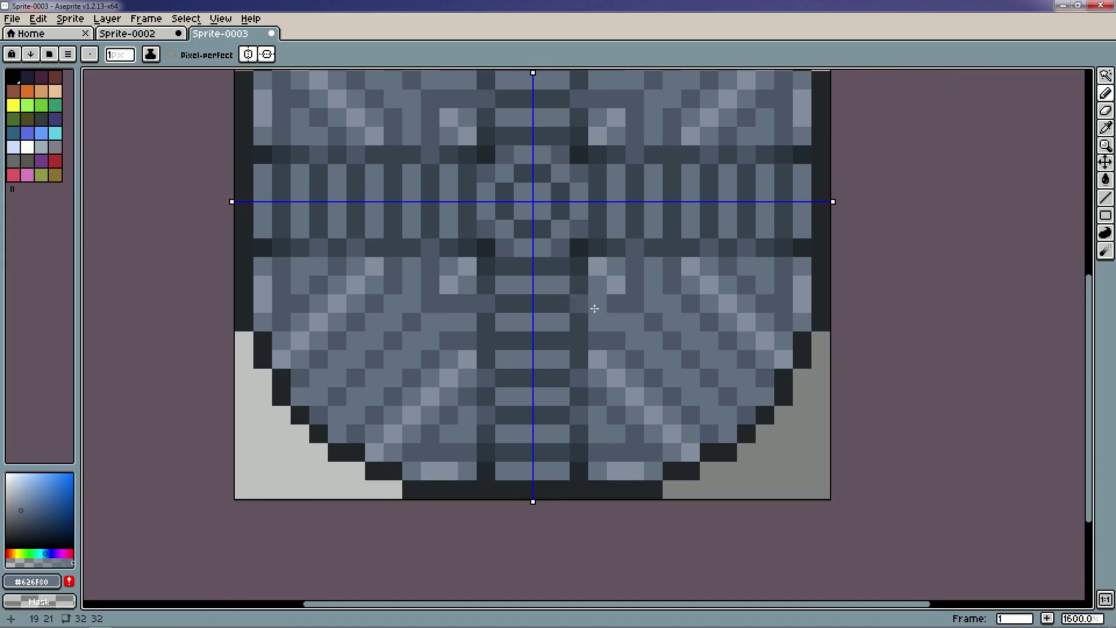
# Darken the sampled slate to #525f70 and paint the diagonal bands nearest the cross centre and the quadrants' outer edges.
pyautogui.press('i')
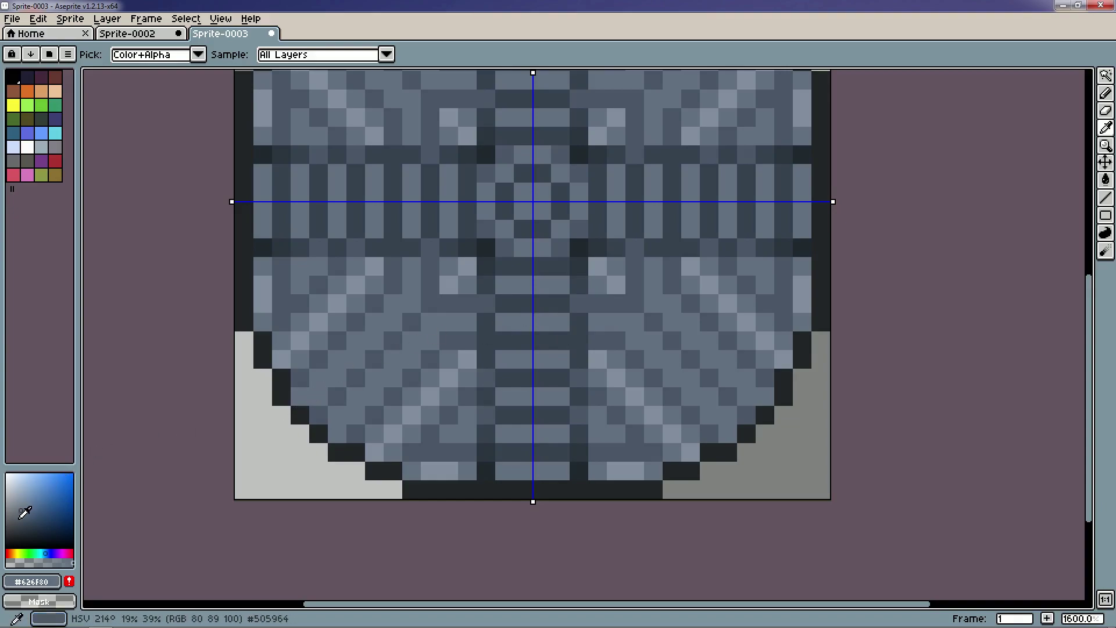
pyautogui.click(538, 337)
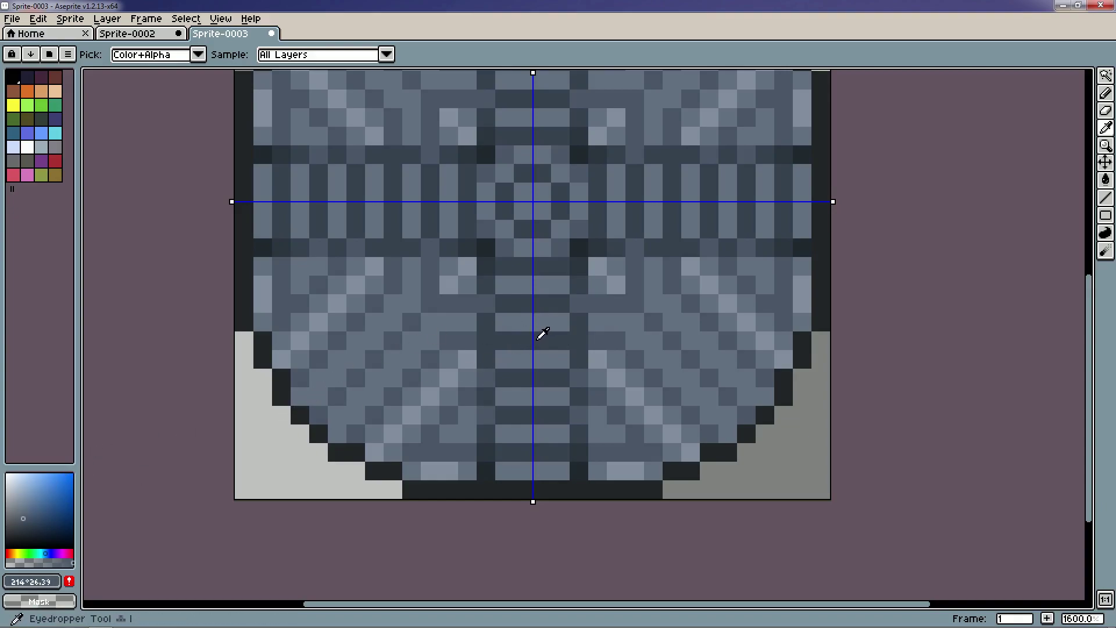
pyautogui.click(600, 296)
pyautogui.click(603, 314)
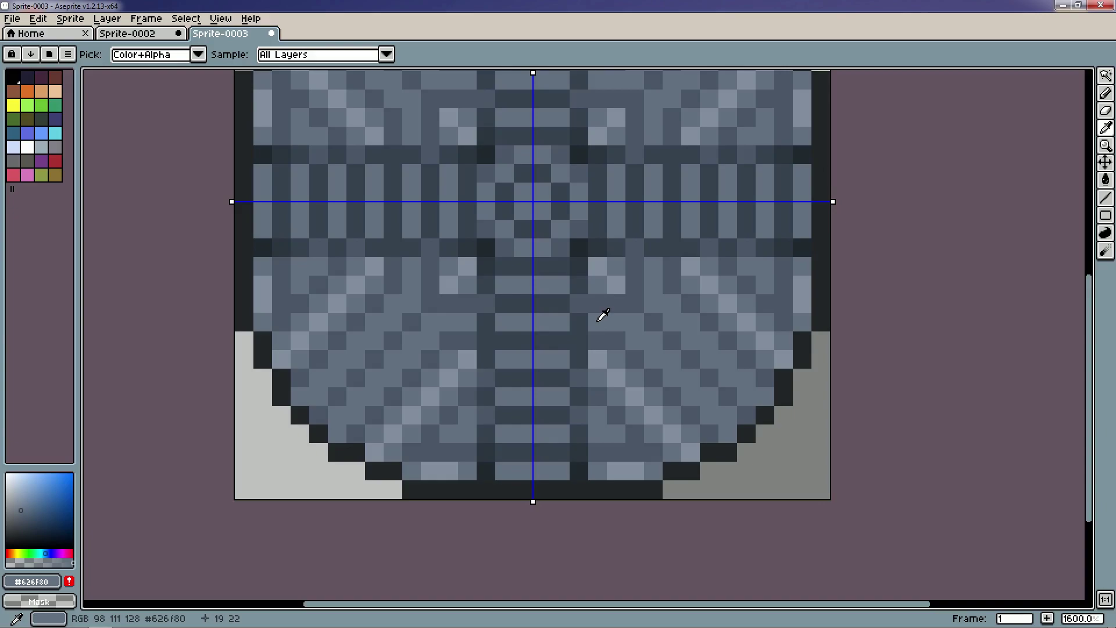
pyautogui.press('b')
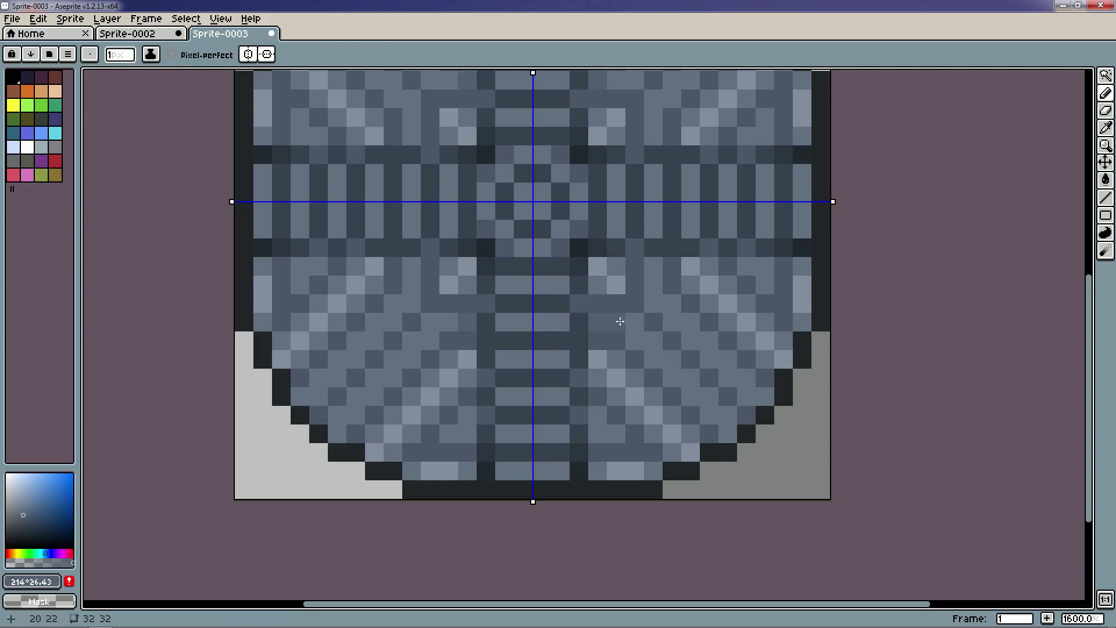
pyautogui.moveTo(625, 322)
pyautogui.mouseDown()
pyautogui.moveTo(643, 324)
pyautogui.moveTo(728, 433)
pyautogui.moveTo(714, 404)
pyautogui.mouseUp()
pyautogui.click(779, 384)
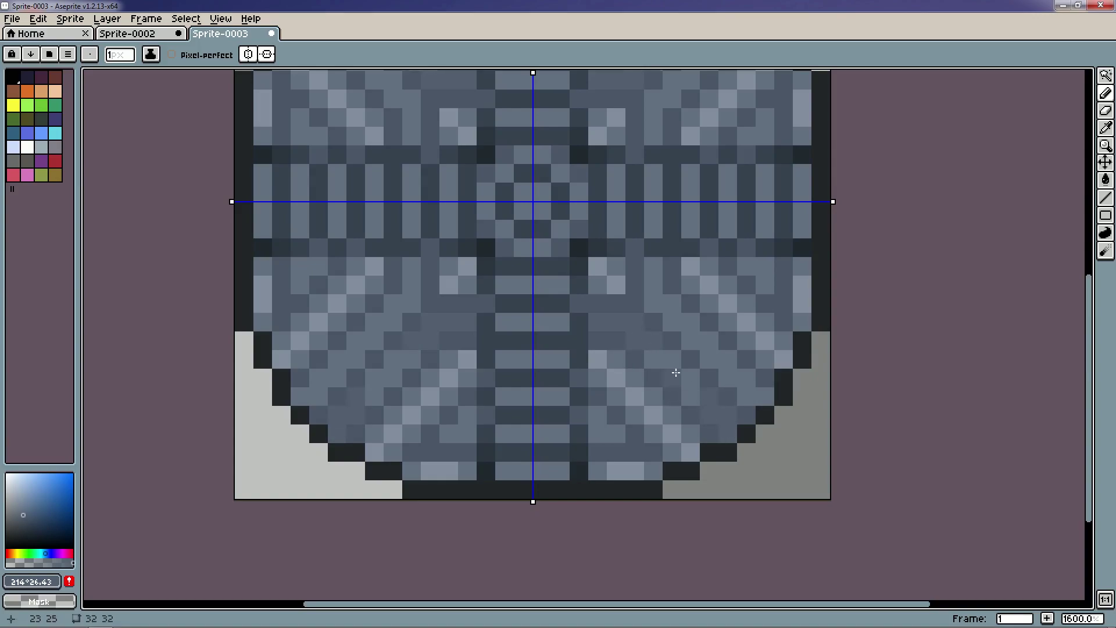
pyautogui.moveTo(657, 280)
pyautogui.mouseDown()
pyautogui.moveTo(654, 300)
pyautogui.moveTo(686, 321)
pyautogui.mouseUp()
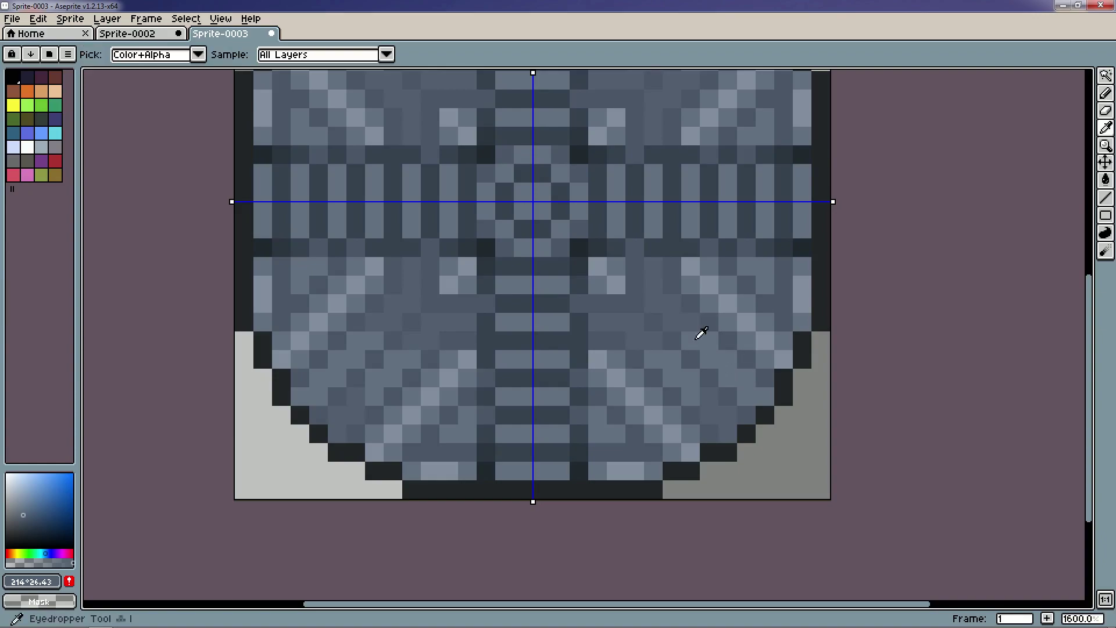
# Extend the #525f70 shading inward from each quadrant's outer edge and touch up the adjoining band with #626f80.
pyautogui.keyDown('alt'); pyautogui.click(697, 329); pyautogui.keyUp('alt')
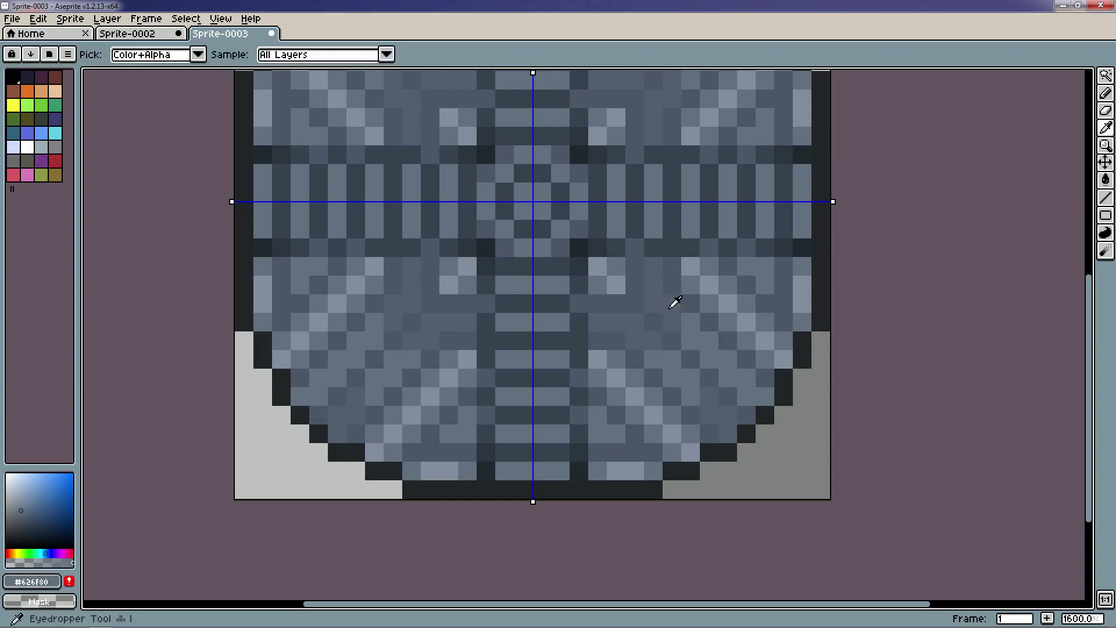
pyautogui.keyDown('alt'); pyautogui.click(683, 310); pyautogui.keyUp('alt')
pyautogui.moveTo(782, 397)
pyautogui.mouseDown()
pyautogui.moveTo(765, 396)
pyautogui.moveTo(734, 365)
pyautogui.mouseUp()
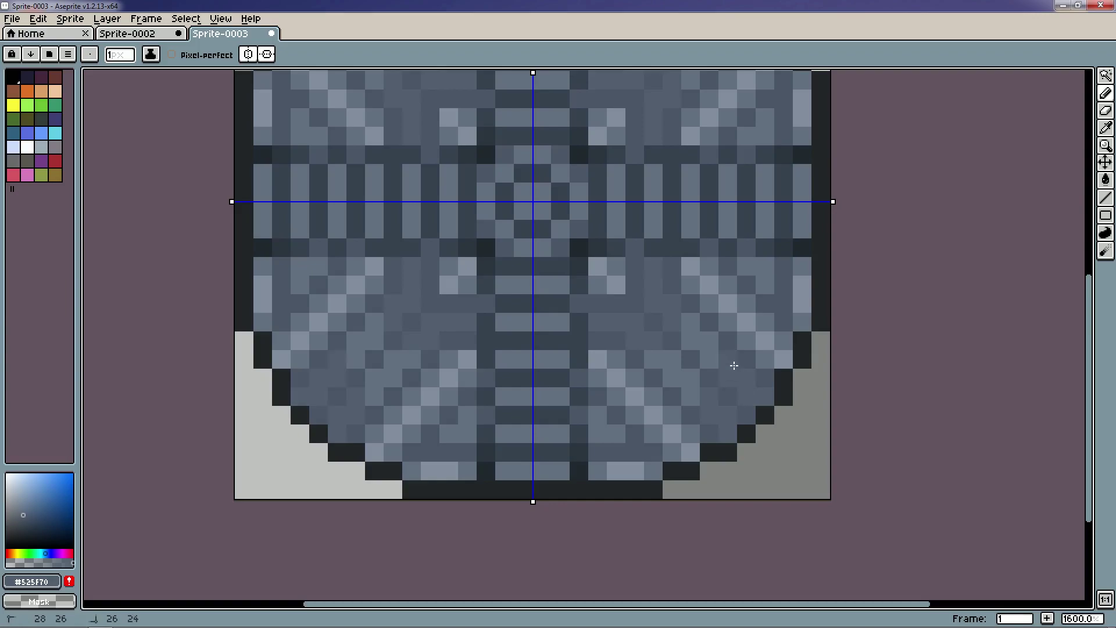
pyautogui.keyDown('alt'); pyautogui.click(712, 357); pyautogui.keyUp('alt')
pyautogui.click(724, 361)
pyautogui.scroll(-5, 713, 325)
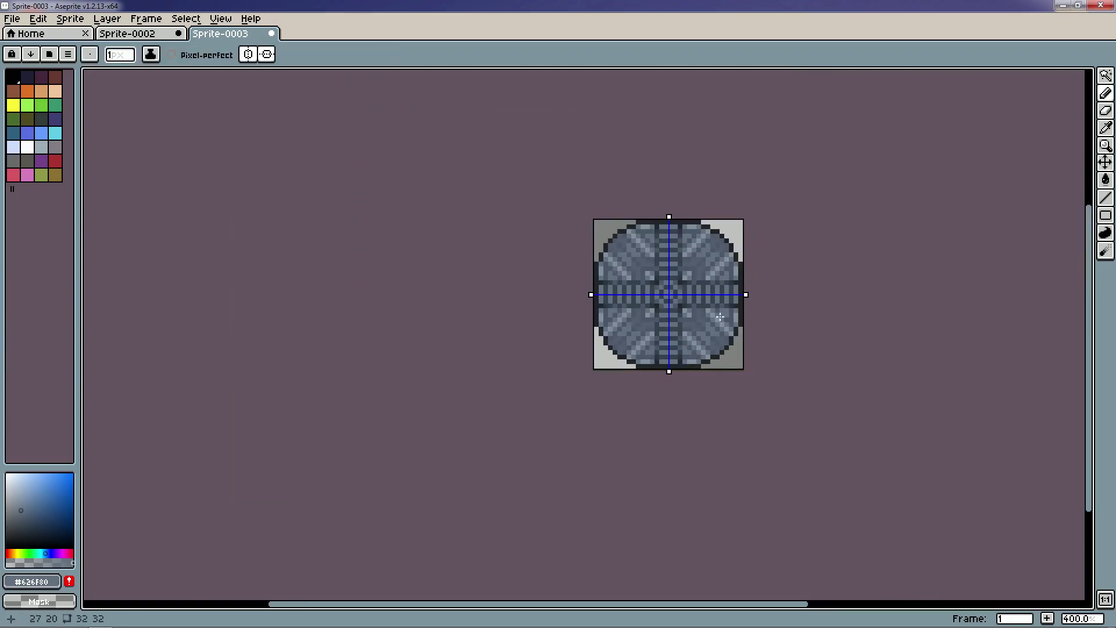
pyautogui.scroll(5, 745, 308)
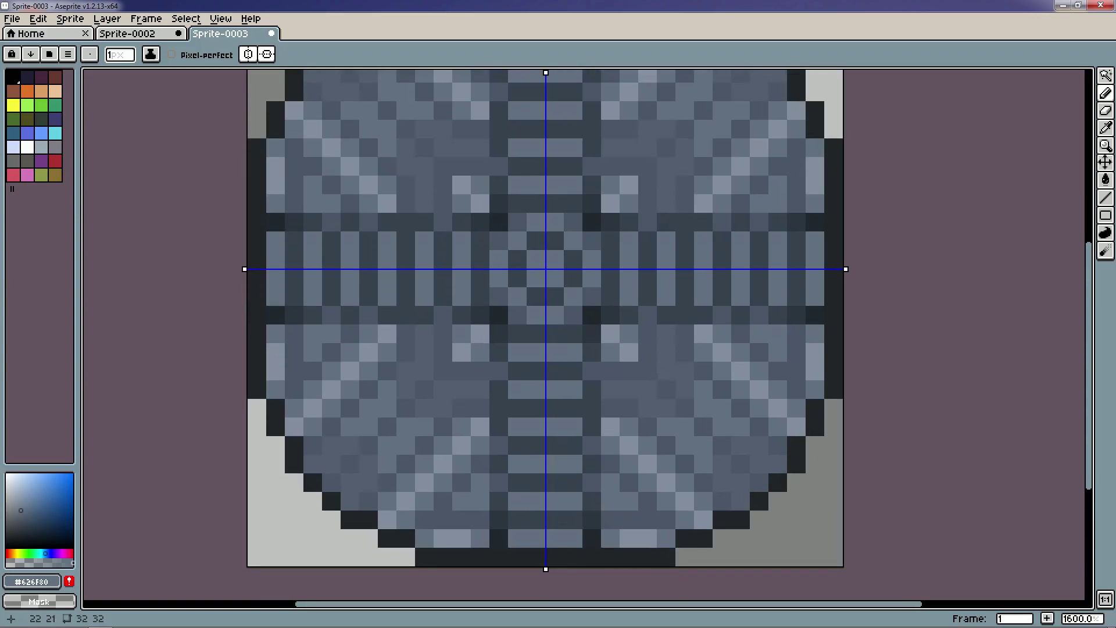
# Sample #4b5768, darken it to hue 215°, saturation 35, value 31, and shade the outer corner of each small highlighted square.
pyautogui.keyDown('alt'); pyautogui.click(655, 361); pyautogui.keyUp('alt')
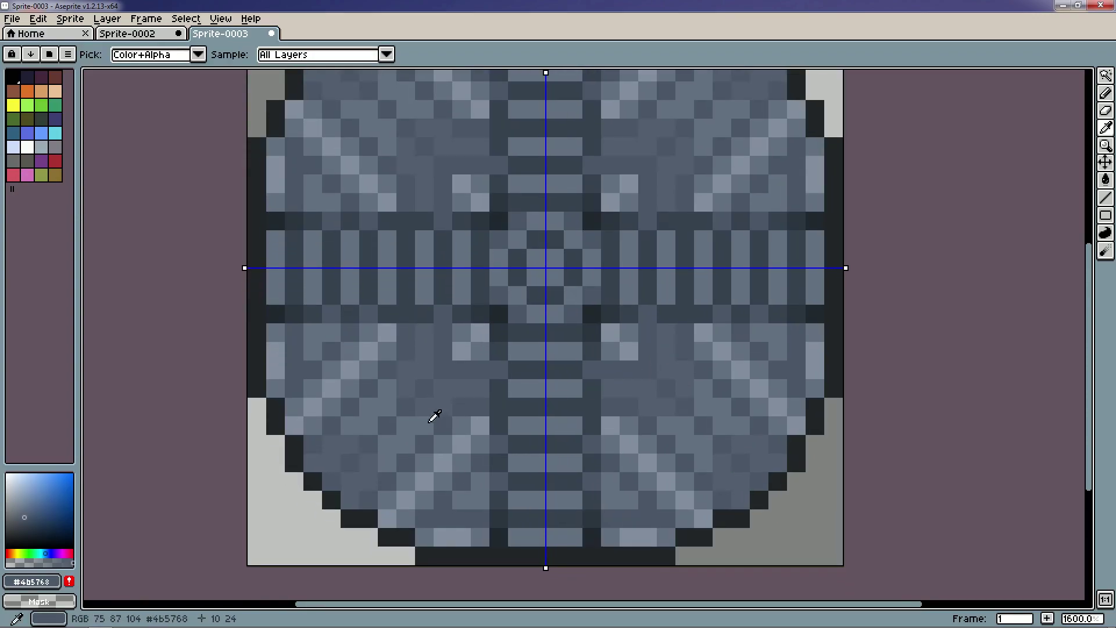
pyautogui.click(29, 524)
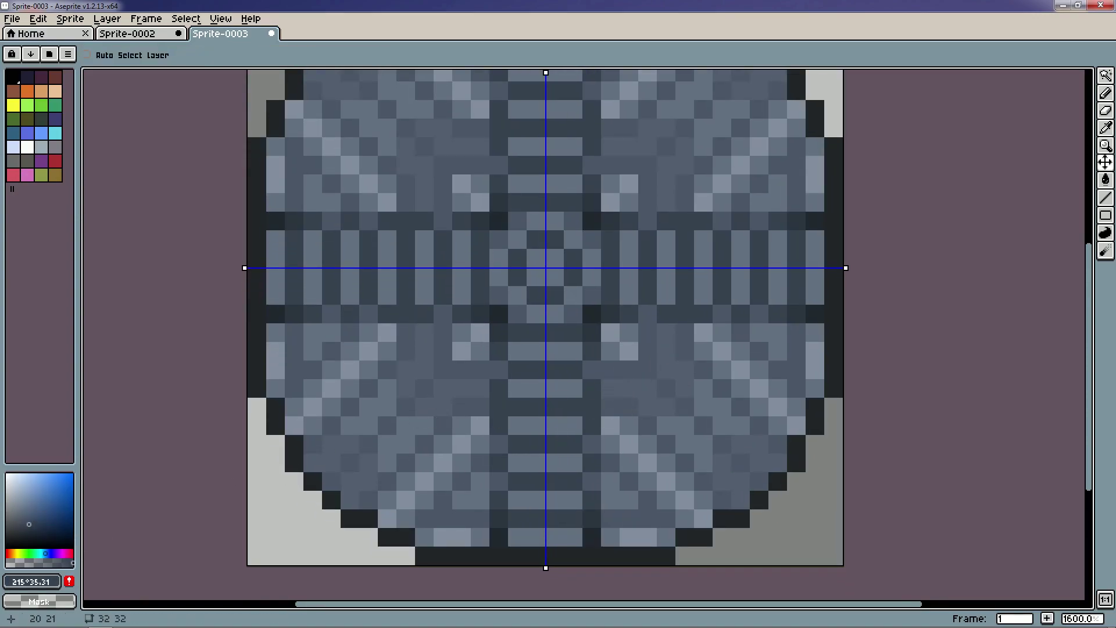
pyautogui.click(626, 370)
pyautogui.click(647, 354)
pyautogui.click(647, 370)
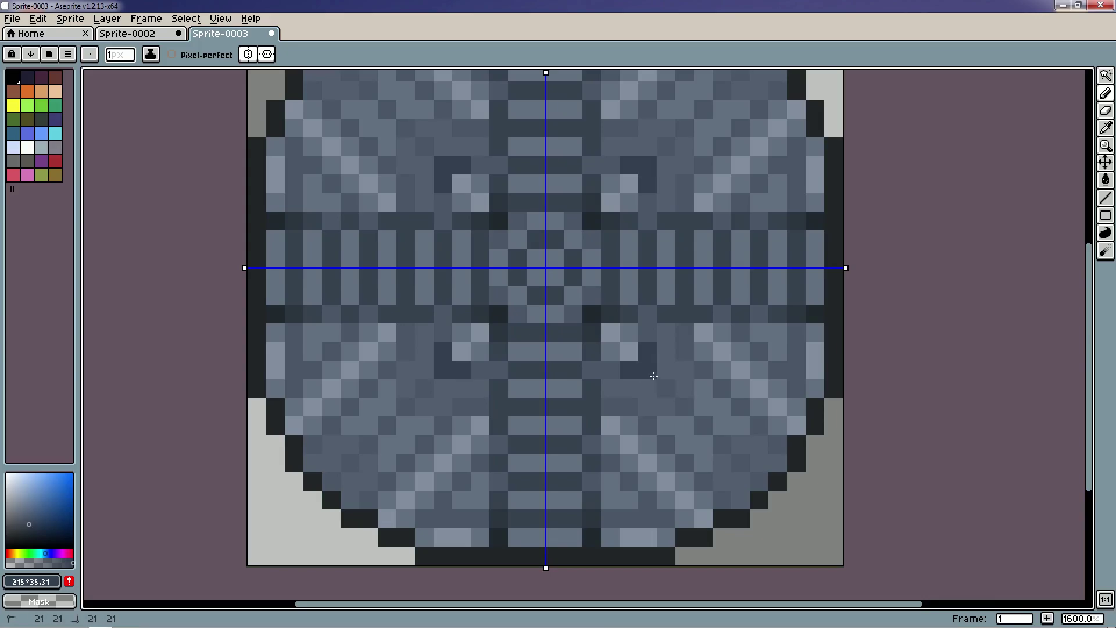
# Place the dark blue-grey on diagonal pixels outward from the small squares and along the neighbouring line in each quadrant.
pyautogui.click(666, 388)
pyautogui.click(684, 407)
pyautogui.click(629, 407)
pyautogui.click(684, 352)
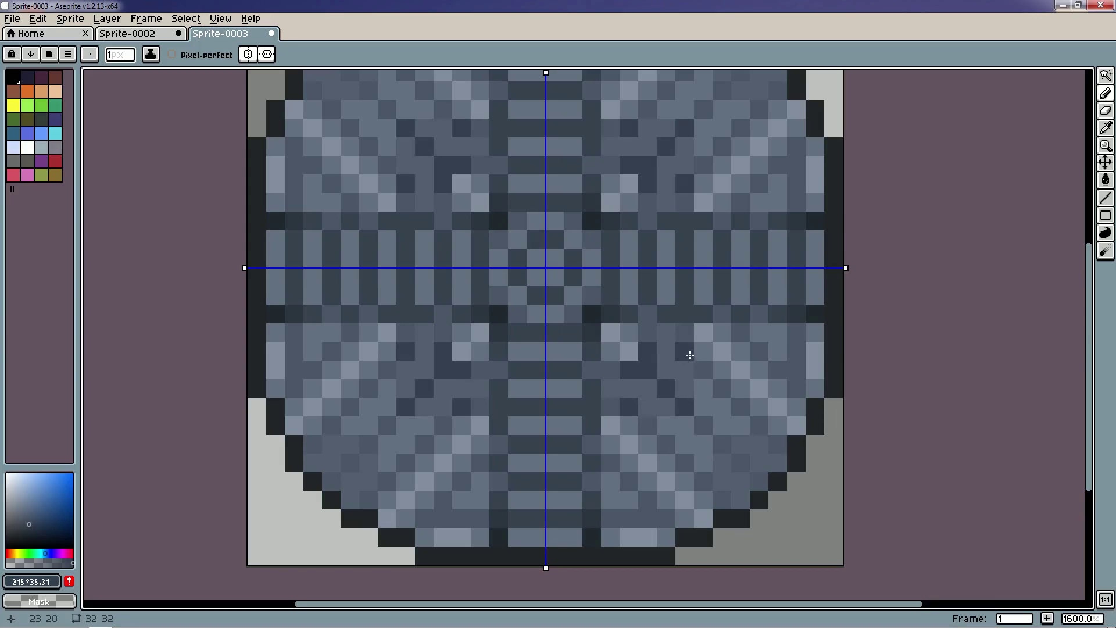
pyautogui.click(703, 370)
pyautogui.scroll(-5, 709, 421)
pyautogui.scroll(4, 711, 421)
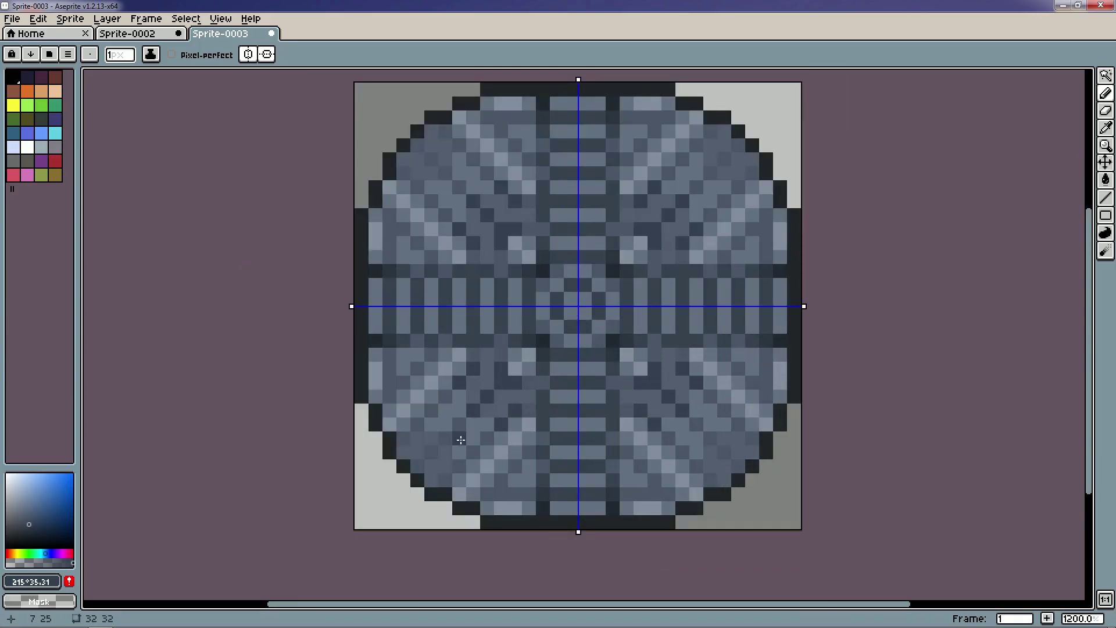
# Add more dark blue-grey pixels farther out along the diagonal lines between each quadrant's two highlight bands.
pyautogui.click(429, 412)
pyautogui.scroll(-4, 496, 248)
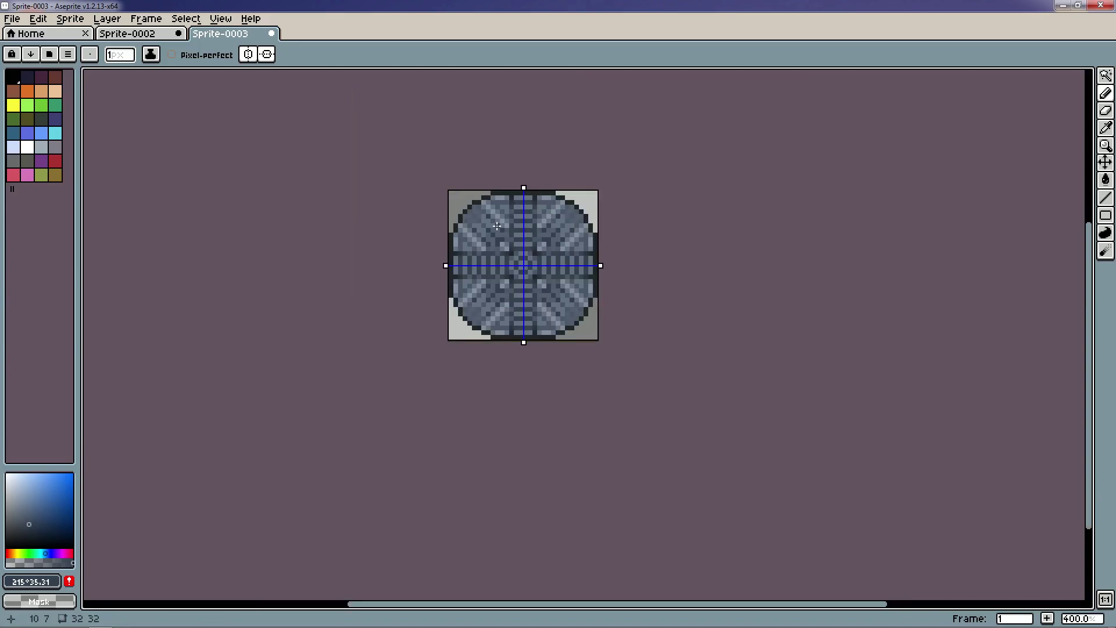
pyautogui.scroll(4, 498, 225)
pyautogui.click(412, 184)
pyautogui.click(425, 196)
pyautogui.scroll(-4, 689, 334)
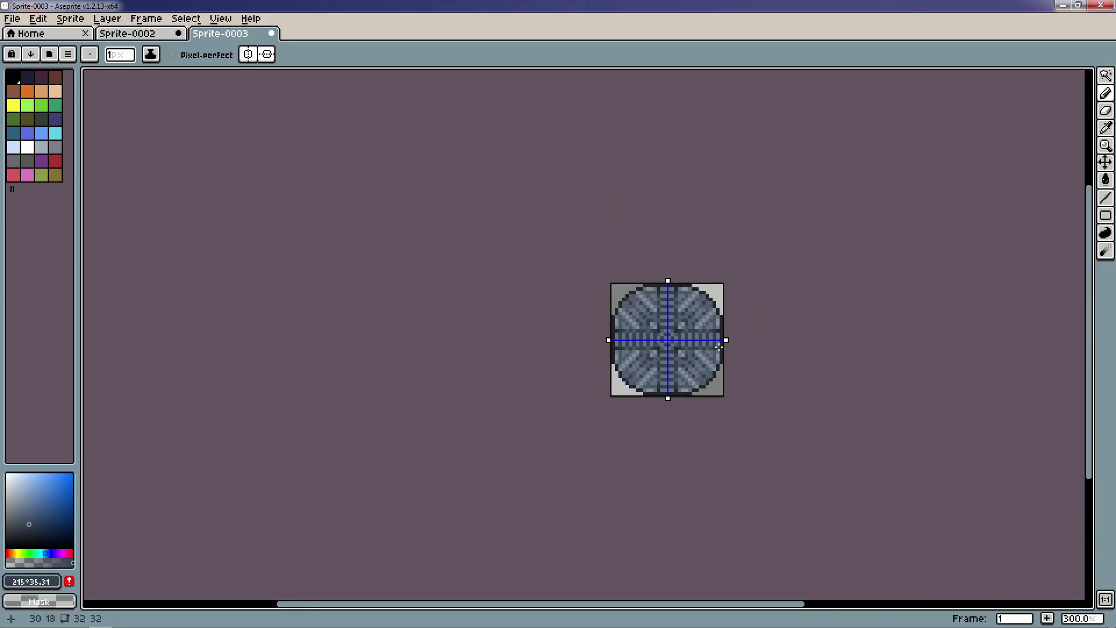
# Pick a slate of hue 214°, saturation 24, value 40 and shade the middle of each slat in the horizontal arms.
pyautogui.scroll(5, 695, 339)
pyautogui.press('alt')
pyautogui.click(605, 313)
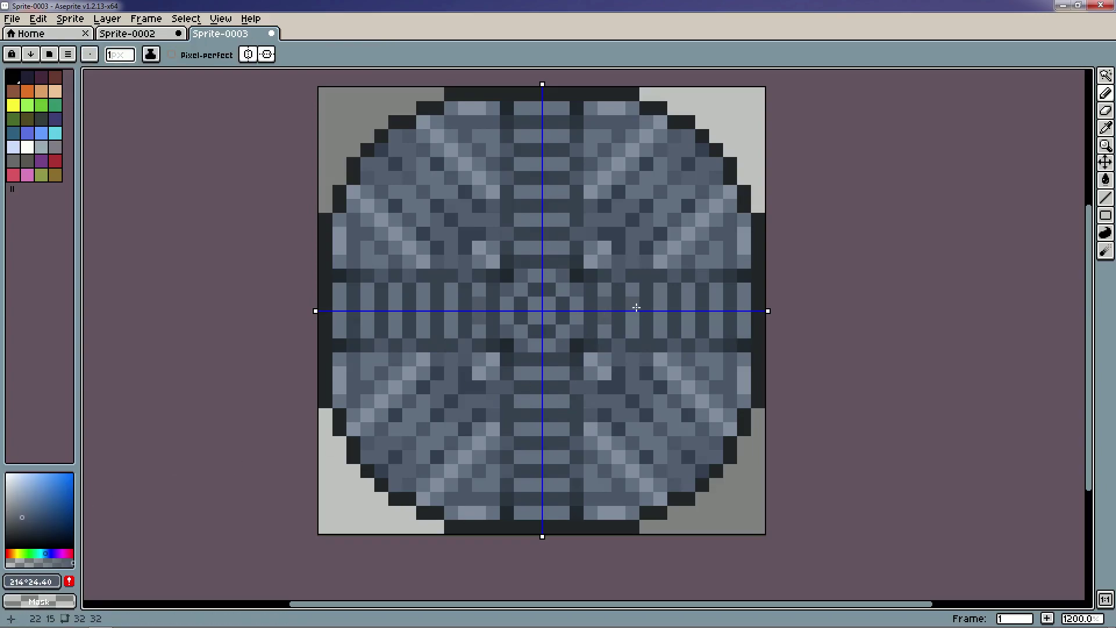
pyautogui.click(674, 317)
pyautogui.moveTo(688, 305)
pyautogui.mouseDown()
pyautogui.moveTo(690, 314)
pyautogui.moveTo(743, 315)
pyautogui.mouseUp()
# Shade the middle of each slat in the vertical arms of the cross with the same slate.
pyautogui.click(535, 245)
pyautogui.click(536, 220)
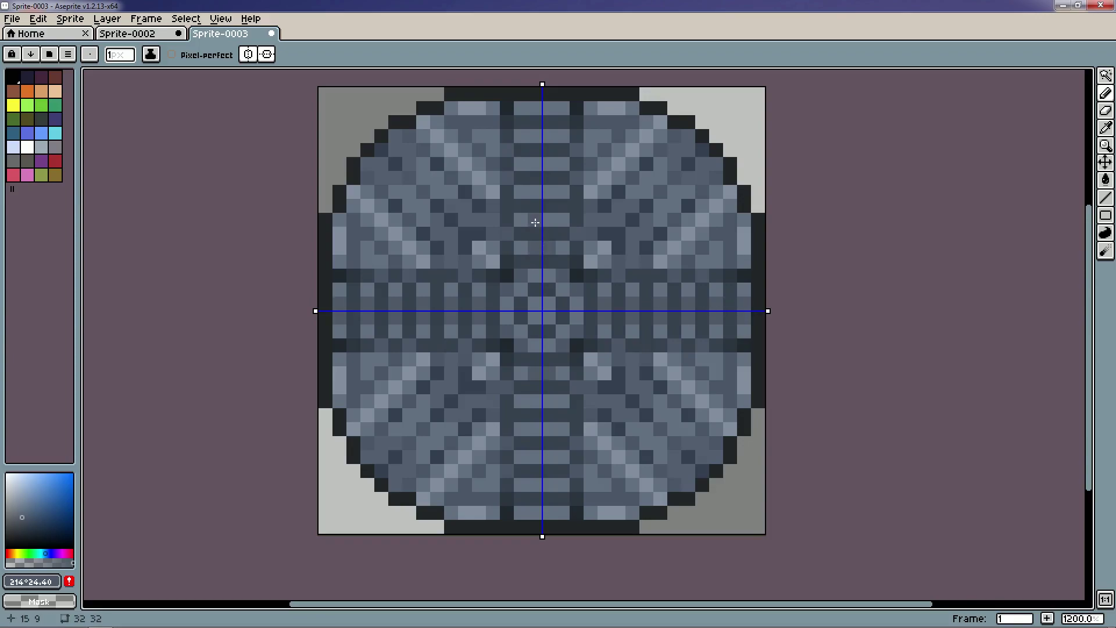
pyautogui.click(538, 192)
pyautogui.click(540, 165)
pyautogui.click(544, 142)
pyautogui.click(544, 139)
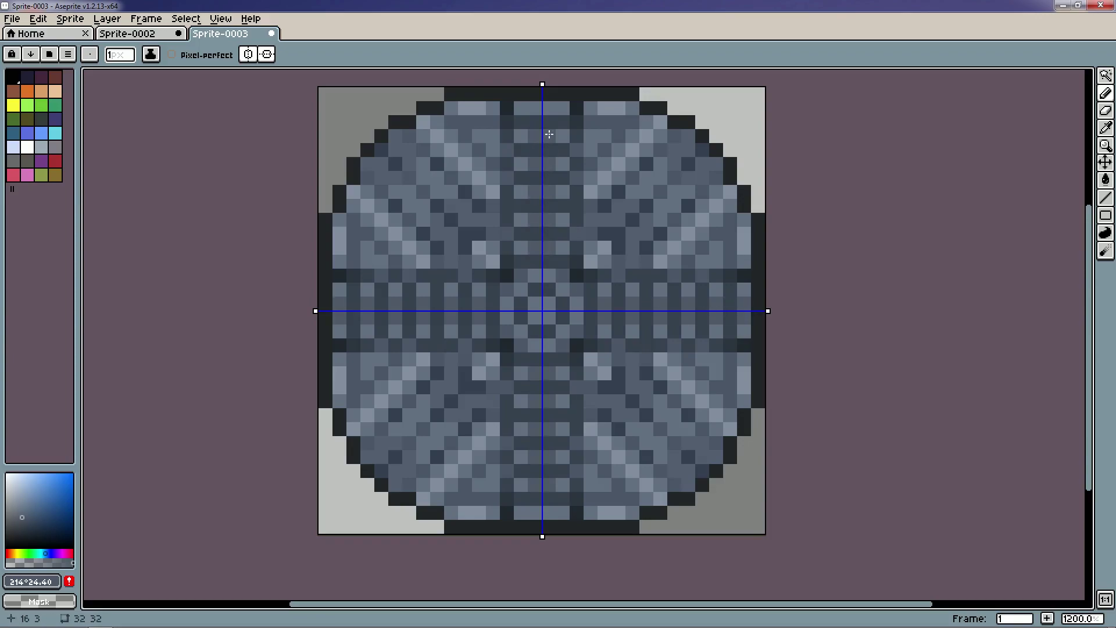
pyautogui.click(544, 108)
# Examine the shaded round sprite at reduced zoom and compare it with the sprite in Sprite-0002.
pyautogui.scroll(-5, 603, 238)
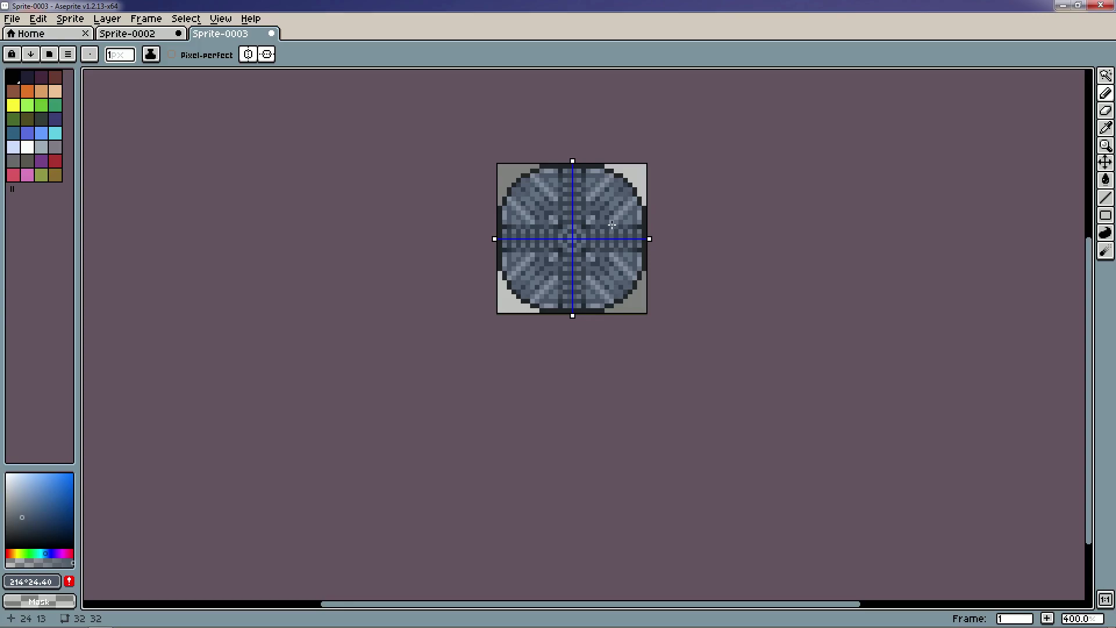
pyautogui.scroll(2, 612, 261)
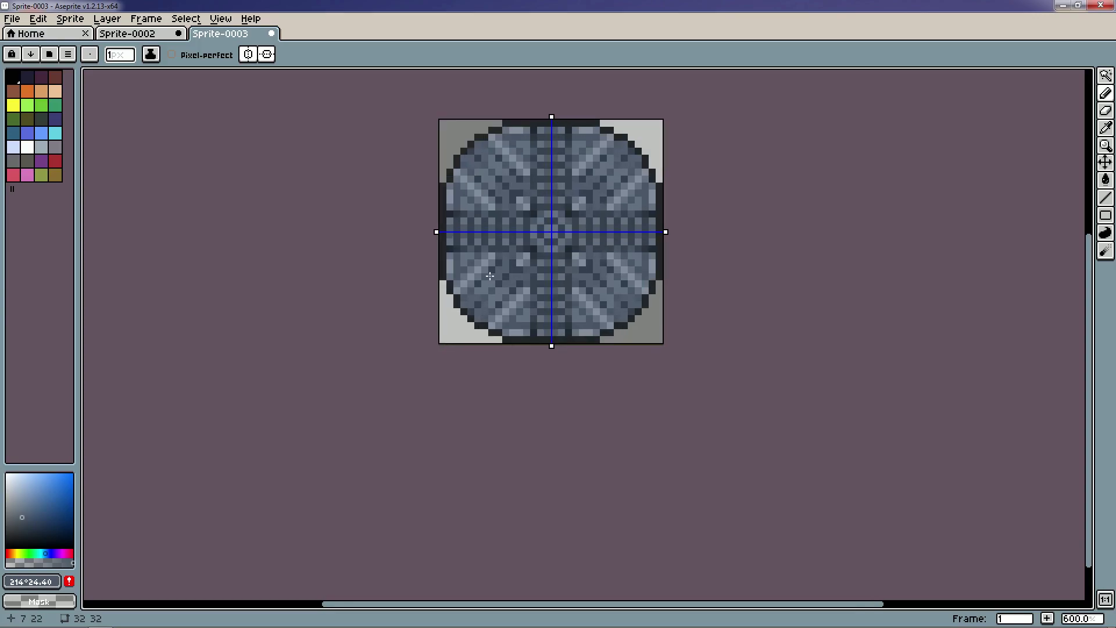
pyautogui.click(128, 33)
pyautogui.scroll(-2, 624, 333)
pyautogui.scroll(1, 624, 333)
pyautogui.click(244, 33)
pyautogui.scroll(-1, 640, 261)
pyautogui.scroll(1, 650, 267)
# Create a new 64 × 64 px RGBA sprite with a transparent background.
pyautogui.click(13, 19)
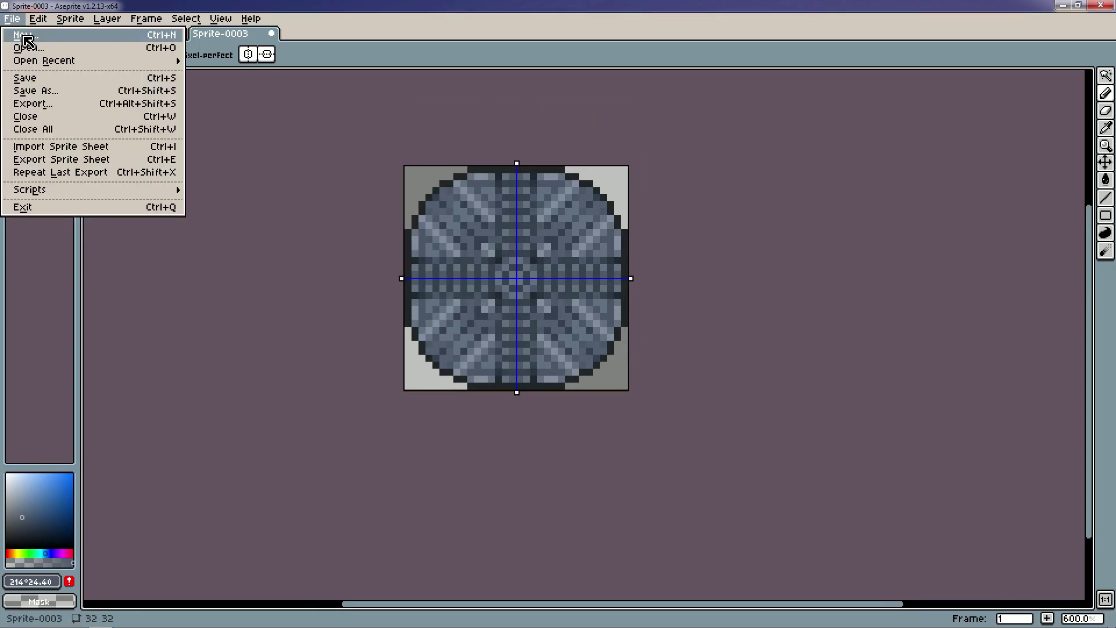
pyautogui.click(25, 43)
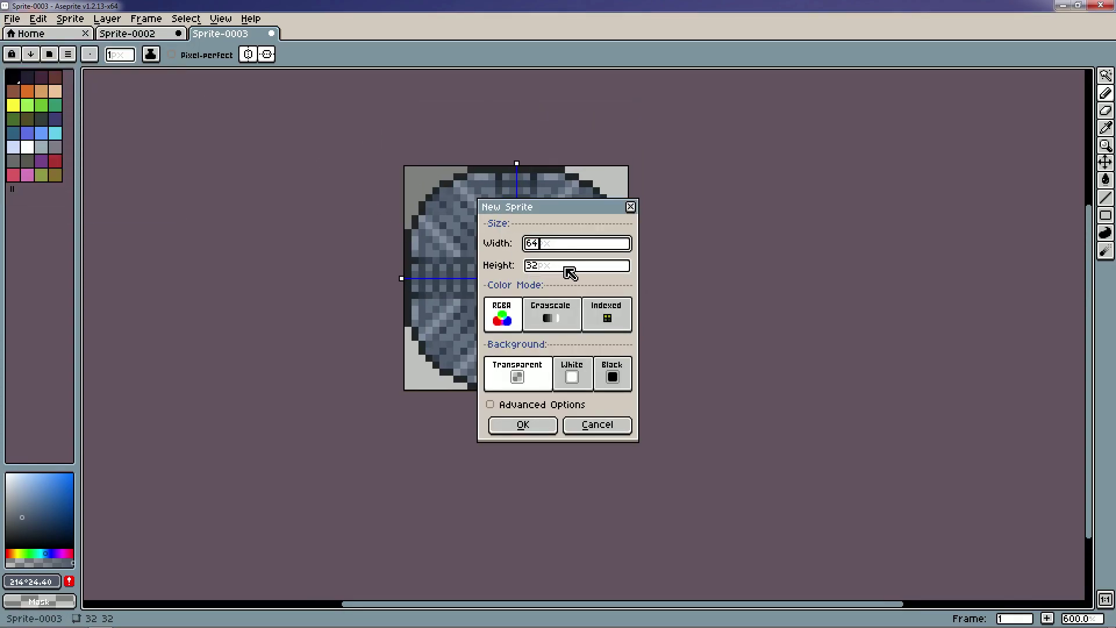
pyautogui.click(569, 267)
pyautogui.write('64')
pyautogui.click(523, 424)
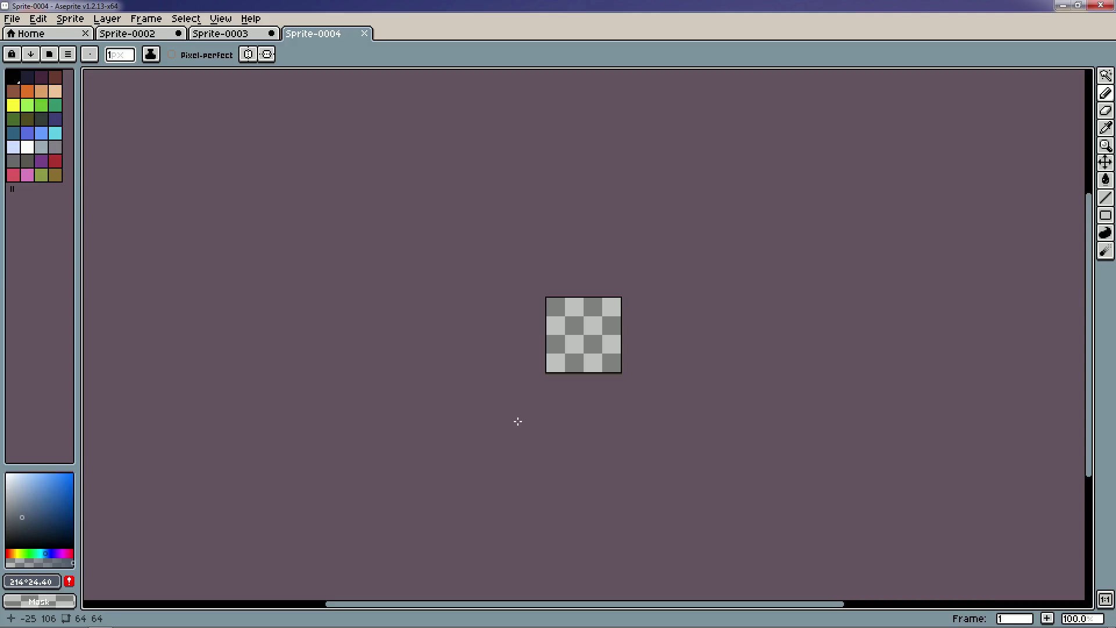
pyautogui.scroll(3, 576, 350)
pyautogui.moveTo(574, 324); pyautogui.dragTo(481, 369)
pyautogui.moveTo(525, 246)
pyautogui.mouseDown()
pyautogui.moveTo(583, 326)
pyautogui.moveTo(571, 251)
pyautogui.mouseUp()
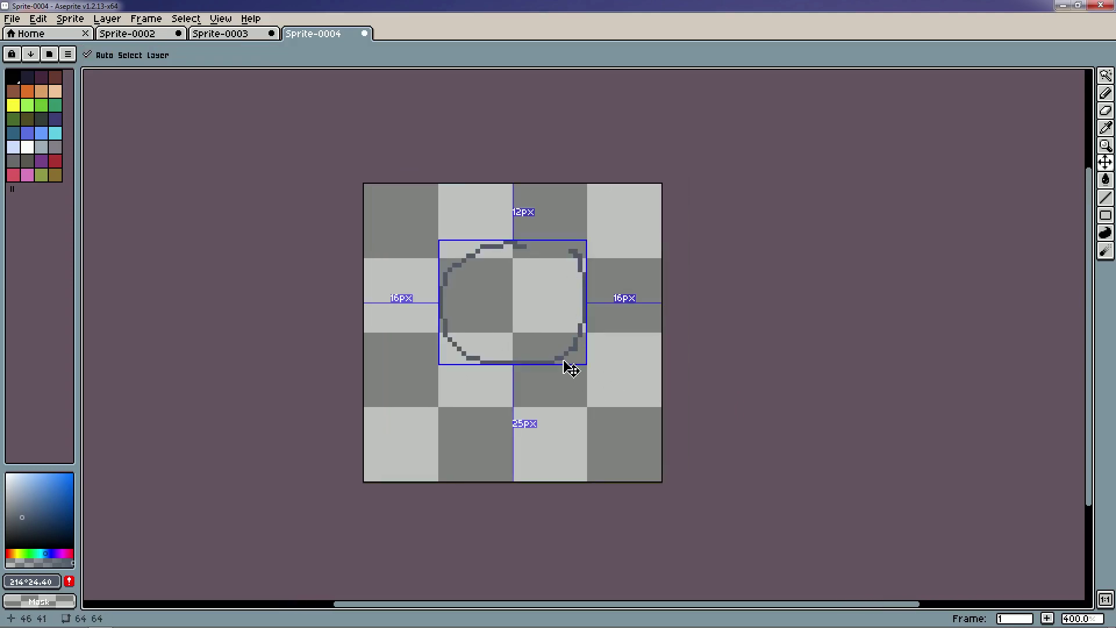
pyautogui.hotkey('ctrl', 'z')
pyautogui.moveTo(531, 206)
pyautogui.mouseDown()
pyautogui.moveTo(482, 201)
pyautogui.moveTo(524, 413)
pyautogui.moveTo(540, 214)
pyautogui.mouseUp()
pyautogui.hotkey('ctrl', 'z')
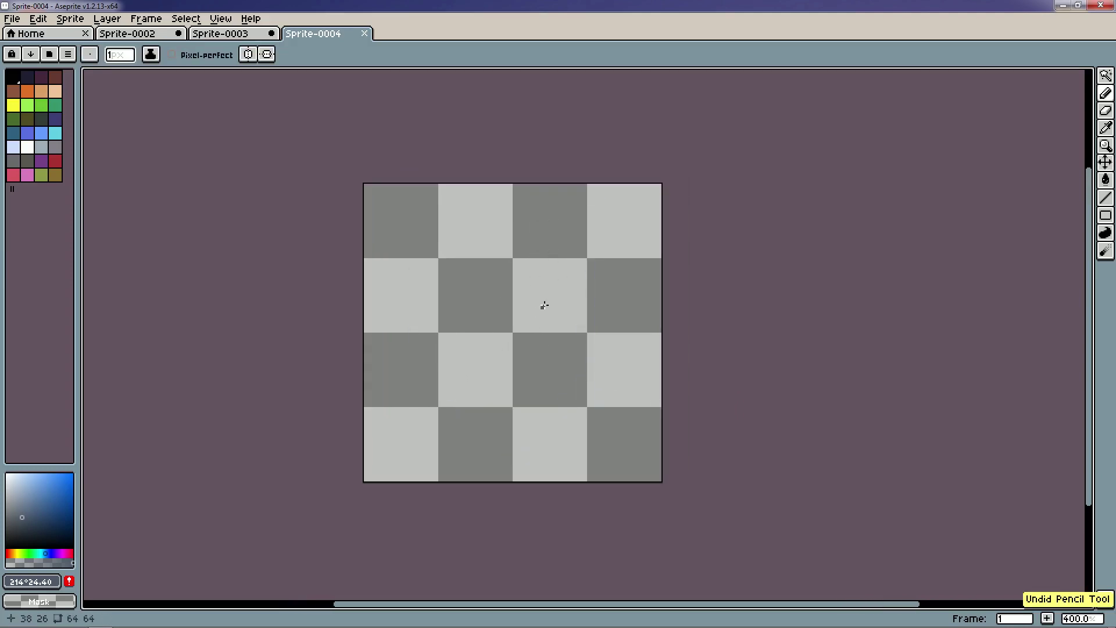
# Draw a short slate segment across the centre of the canvas's top edge and turn on symmetry about both axes.
pyautogui.scroll(1, 544, 305)
pyautogui.scroll(4, 482, 167)
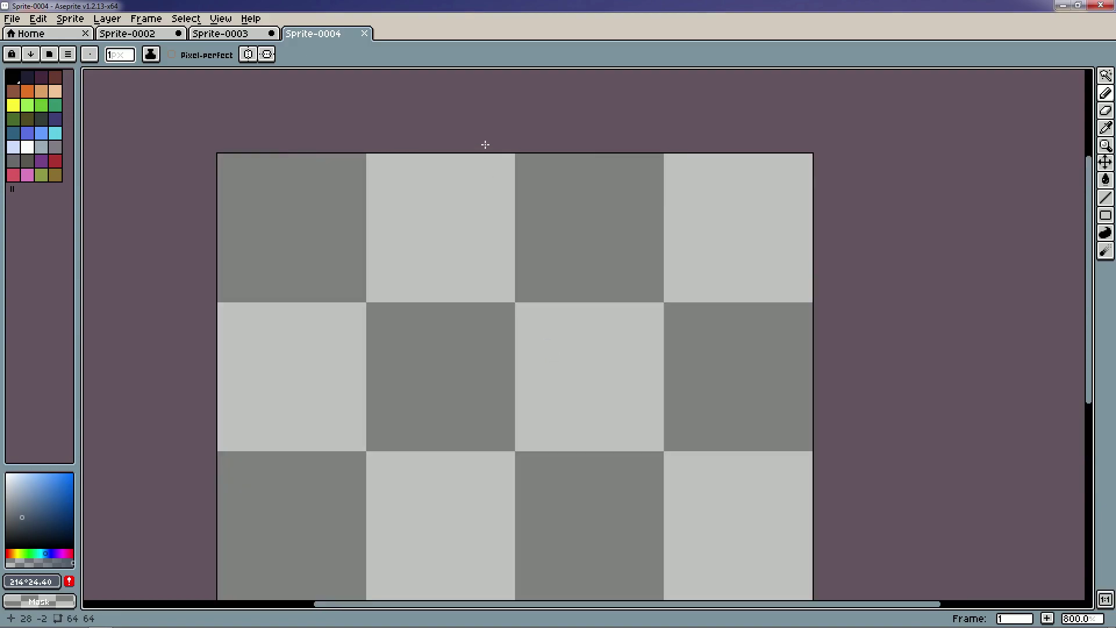
pyautogui.moveTo(596, 201); pyautogui.dragTo(592, 240)
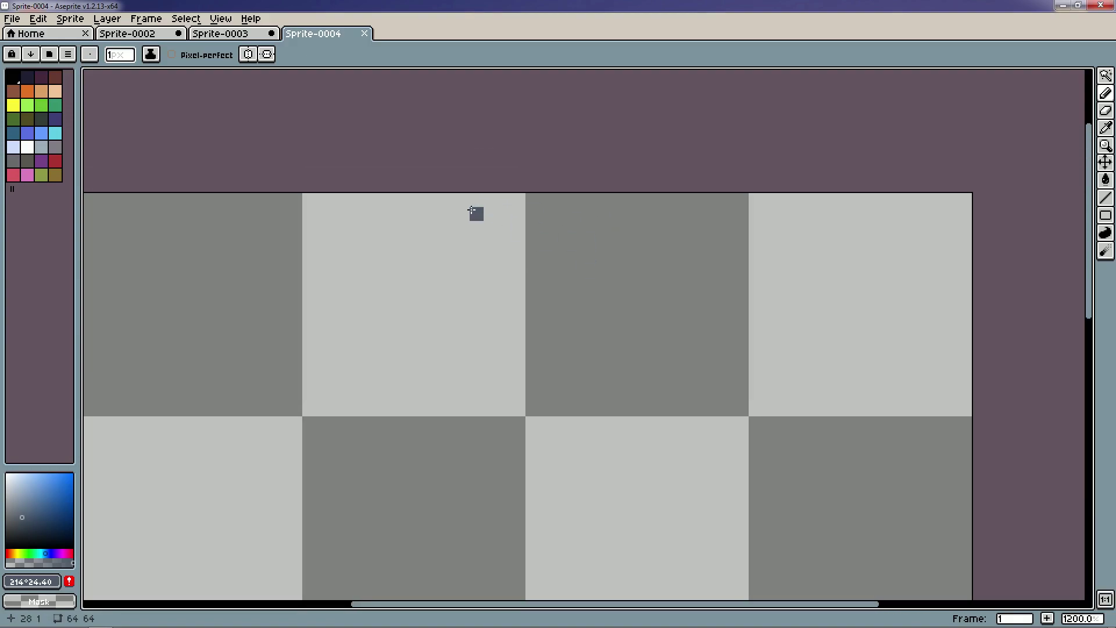
pyautogui.click(476, 202)
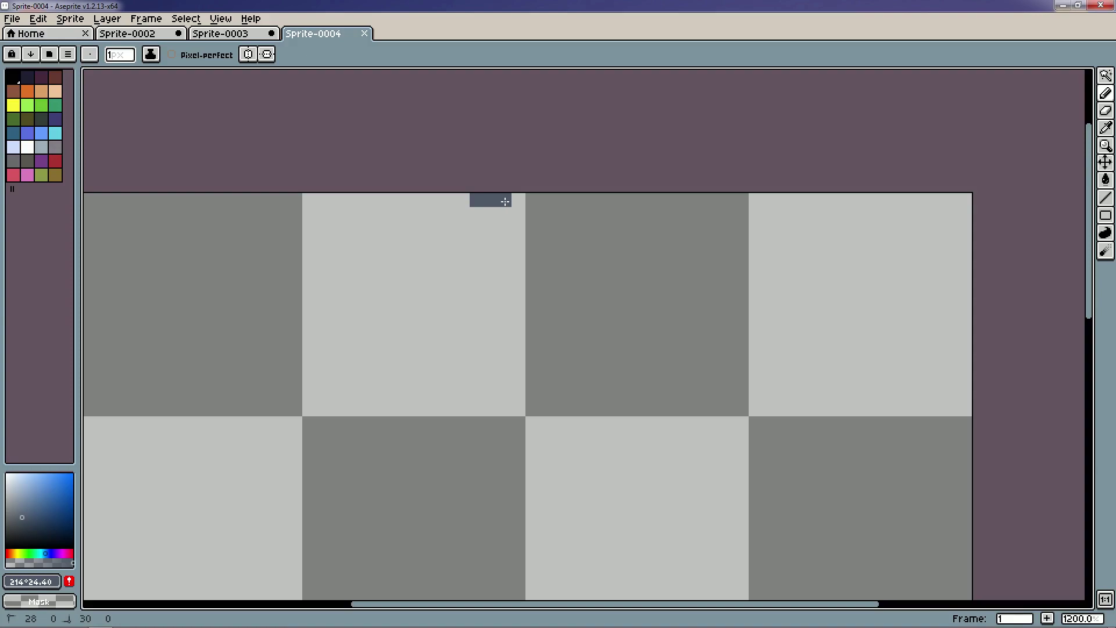
pyautogui.moveTo(505, 201); pyautogui.dragTo(543, 201)
pyautogui.click(267, 54)
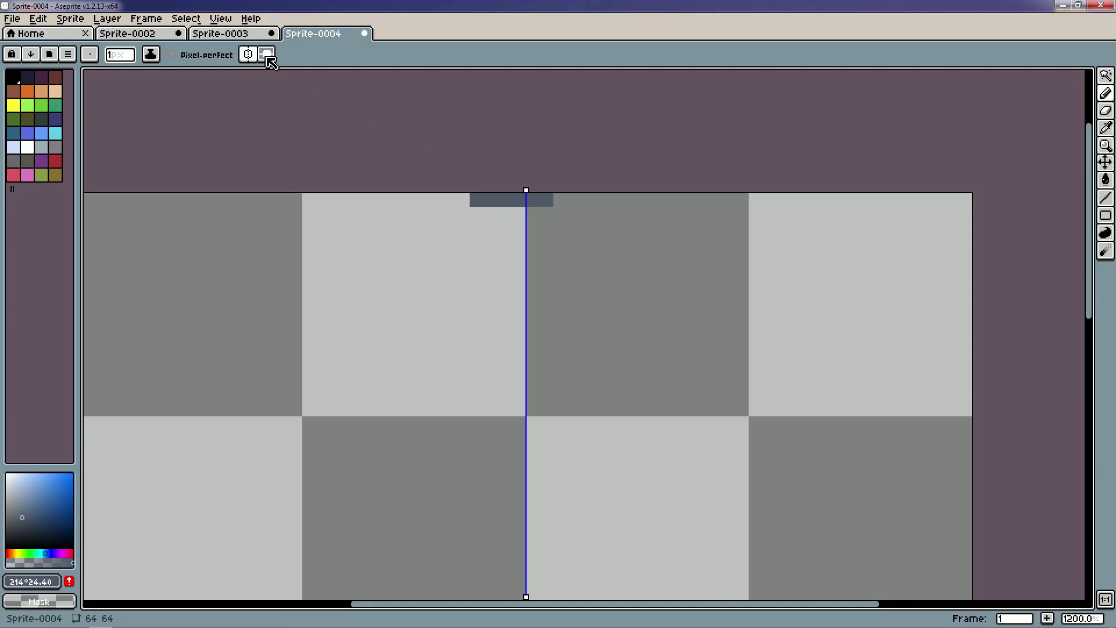
# Pick the dark navy palette colour Idx-1 and draw a stepped outline sloping outward from the top centre.
pyautogui.click(24, 80)
pyautogui.moveTo(478, 201)
pyautogui.mouseDown()
pyautogui.moveTo(512, 201)
pyautogui.moveTo(299, 238)
pyautogui.moveTo(328, 235)
pyautogui.mouseUp()
pyautogui.scroll(-3, 494, 206)
pyautogui.scroll(3, 481, 209)
pyautogui.hotkey('ctrl', 'z')
pyautogui.scroll(-3, 385, 242)
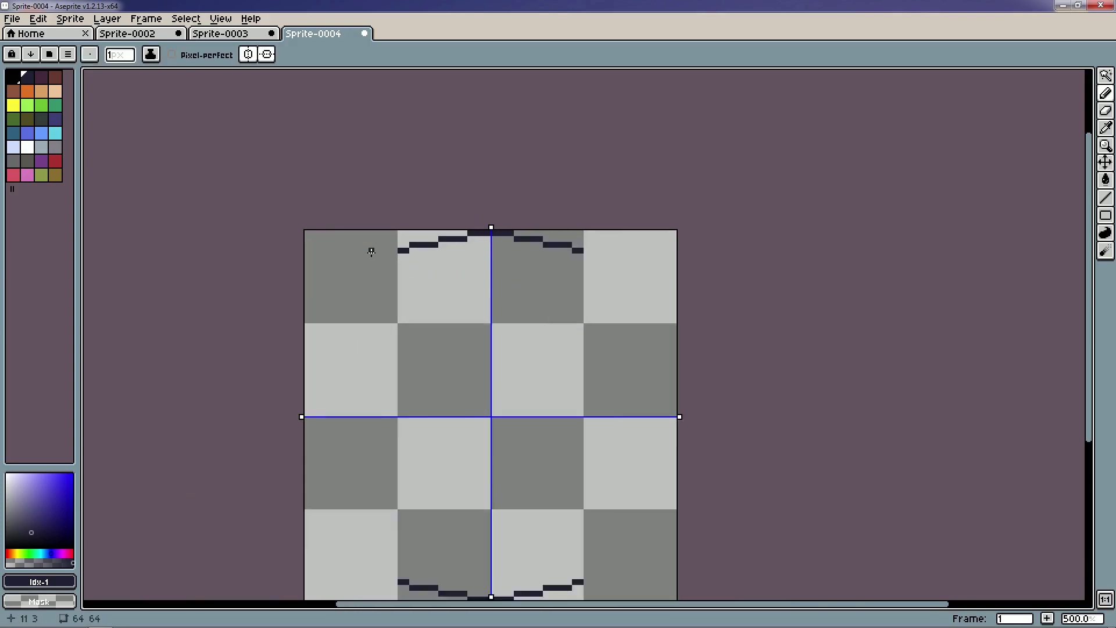
# Continue the dark outline around the corners and down along the canvas's side edges to close the symmetric shape.
pyautogui.scroll(4, 369, 249)
pyautogui.moveTo(493, 208)
pyautogui.mouseDown()
pyautogui.moveTo(392, 226)
pyautogui.moveTo(377, 247)
pyautogui.moveTo(381, 239)
pyautogui.moveTo(329, 238)
pyautogui.moveTo(323, 297)
pyautogui.moveTo(327, 236)
pyautogui.moveTo(328, 280)
pyautogui.moveTo(297, 393)
pyautogui.moveTo(302, 367)
pyautogui.moveTo(299, 433)
pyautogui.mouseUp()
pyautogui.rightClick(326, 236)
pyautogui.scroll(-4, 299, 433)
pyautogui.moveTo(349, 232); pyautogui.dragTo(348, 255)
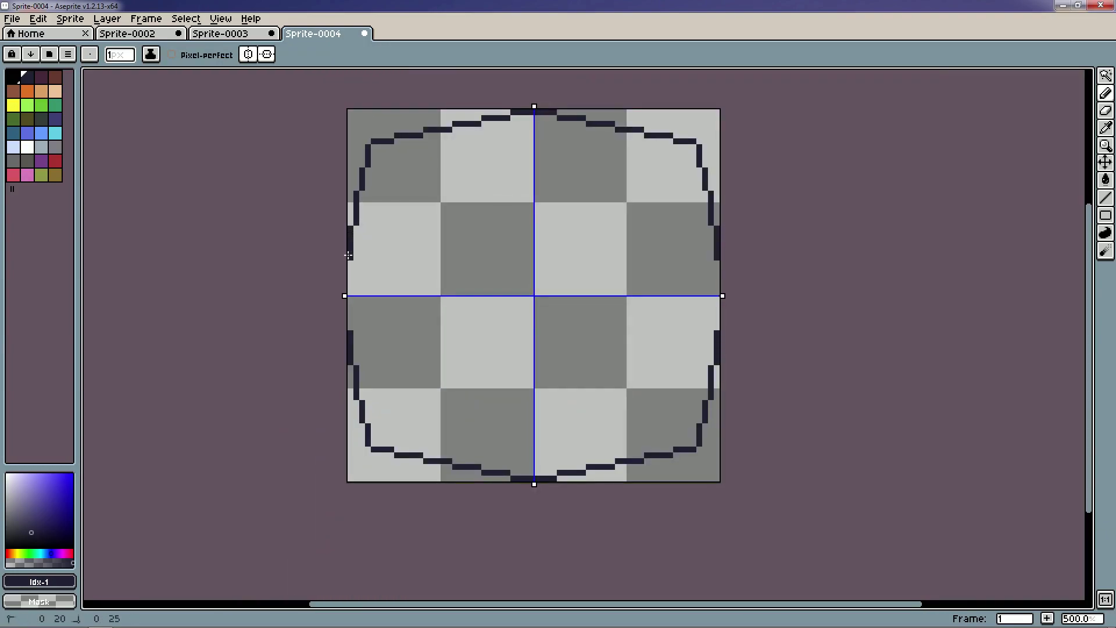
pyautogui.moveTo(347, 297); pyautogui.dragTo(348, 324)
pyautogui.scroll(-4, 500, 261)
pyautogui.scroll(4, 498, 256)
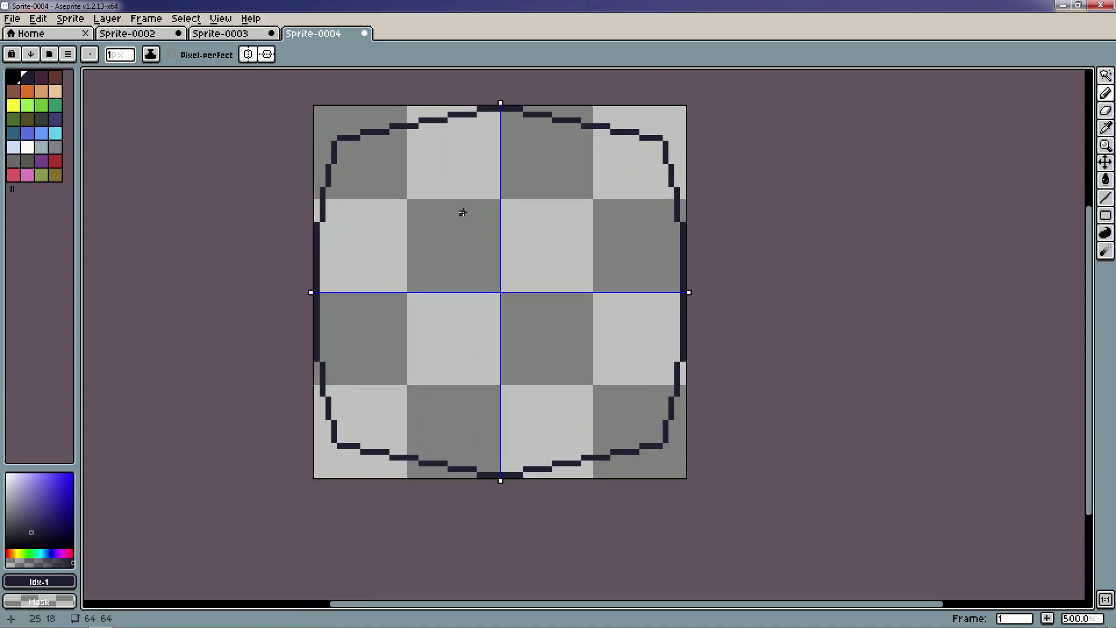
# Erase the sharp corner pixels of the outline and redraw them one step inward to round each corner.
pyautogui.scroll(4, 338, 133)
pyautogui.press('e')
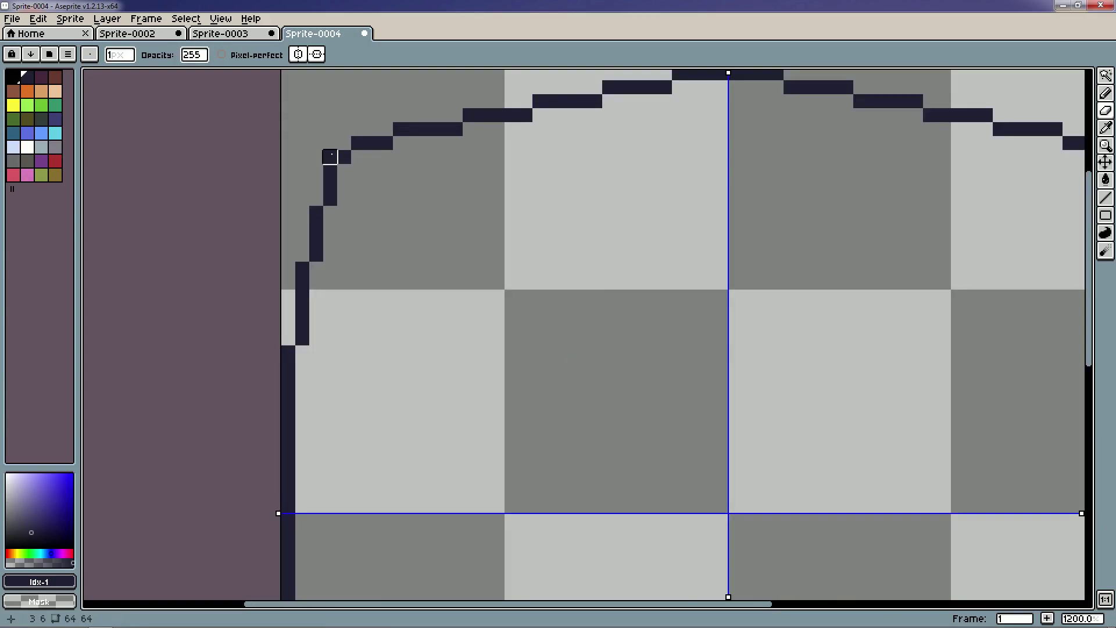
pyautogui.scroll(-5, 534, 198)
pyautogui.scroll(-2, 533, 197)
pyautogui.scroll(7, 399, 169)
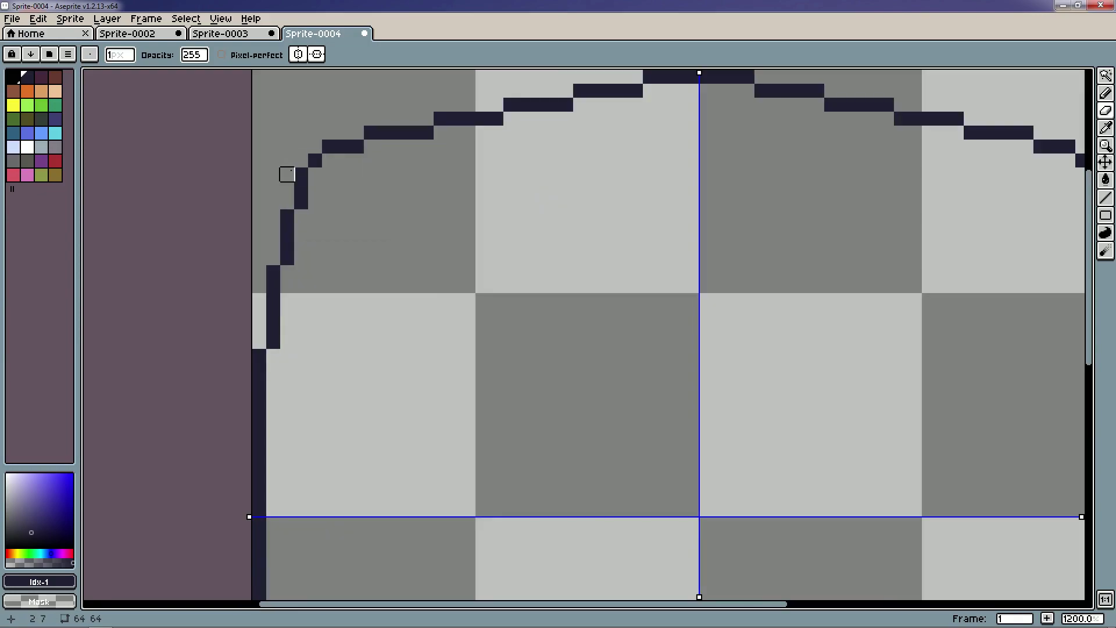
pyautogui.moveTo(315, 146); pyautogui.dragTo(329, 147)
pyautogui.press('b')
pyautogui.click(329, 161)
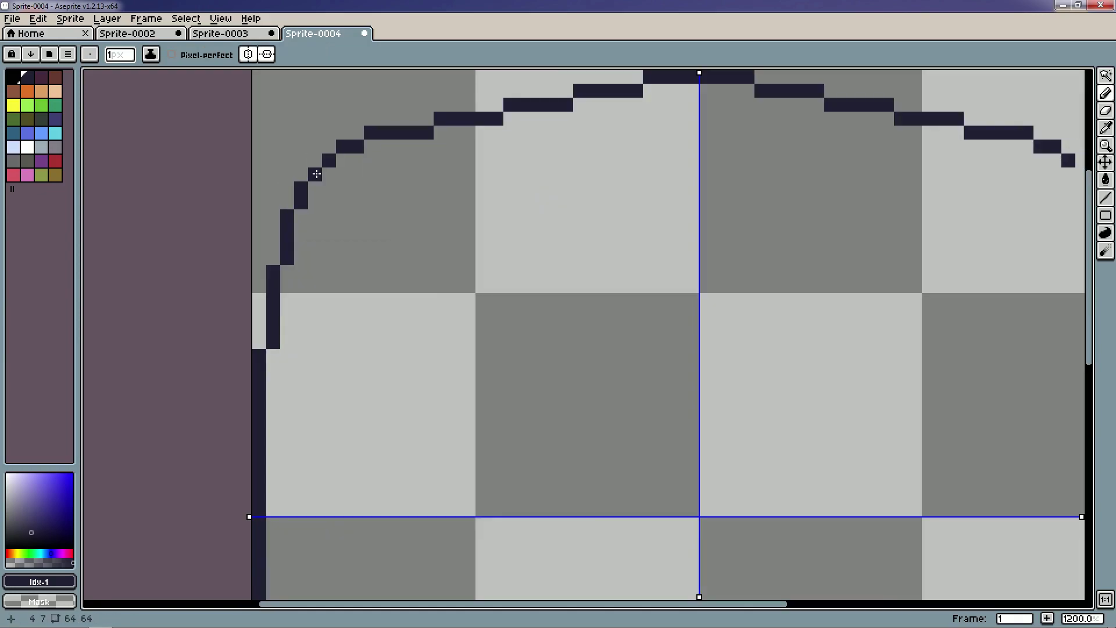
pyautogui.click(316, 174)
pyautogui.scroll(-5, 575, 227)
pyautogui.scroll(-1, 590, 235)
pyautogui.scroll(7, 620, 219)
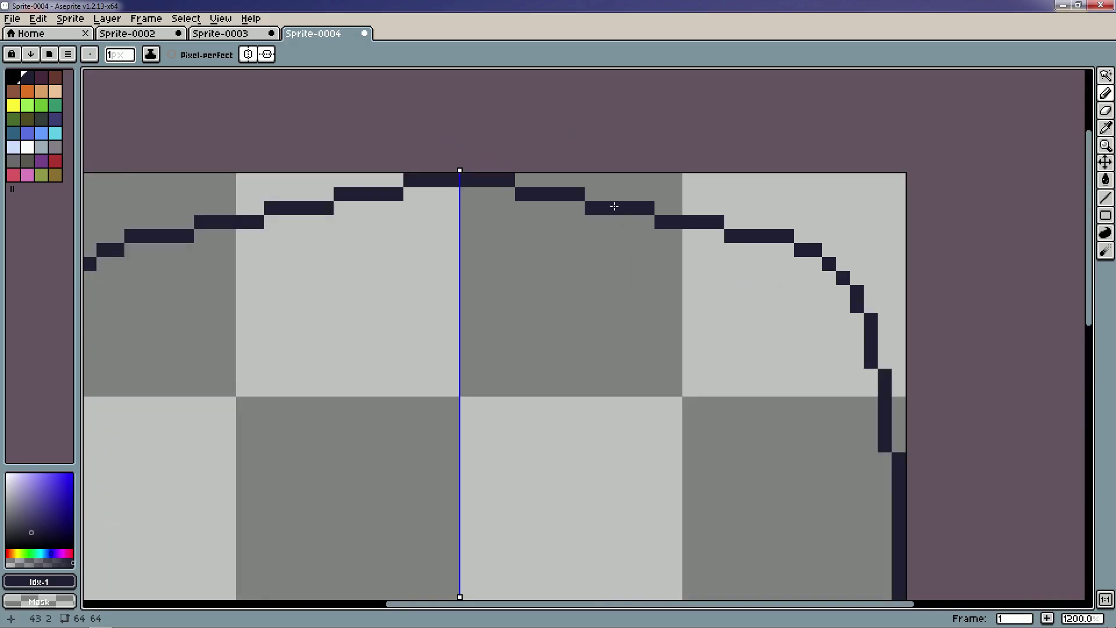
pyautogui.press('r')
pyautogui.moveTo(591, 208)
pyautogui.mouseDown()
pyautogui.moveTo(675, 224)
pyautogui.moveTo(663, 224)
pyautogui.moveTo(673, 207)
pyautogui.moveTo(731, 222)
pyautogui.mouseUp()
pyautogui.hotkey('ctrl', 'z')
# Erase the sloping outline beside the top-centre bump and redraw it as a diagonal step down to a flat shoulder.
pyautogui.press('e')
pyautogui.press('b')
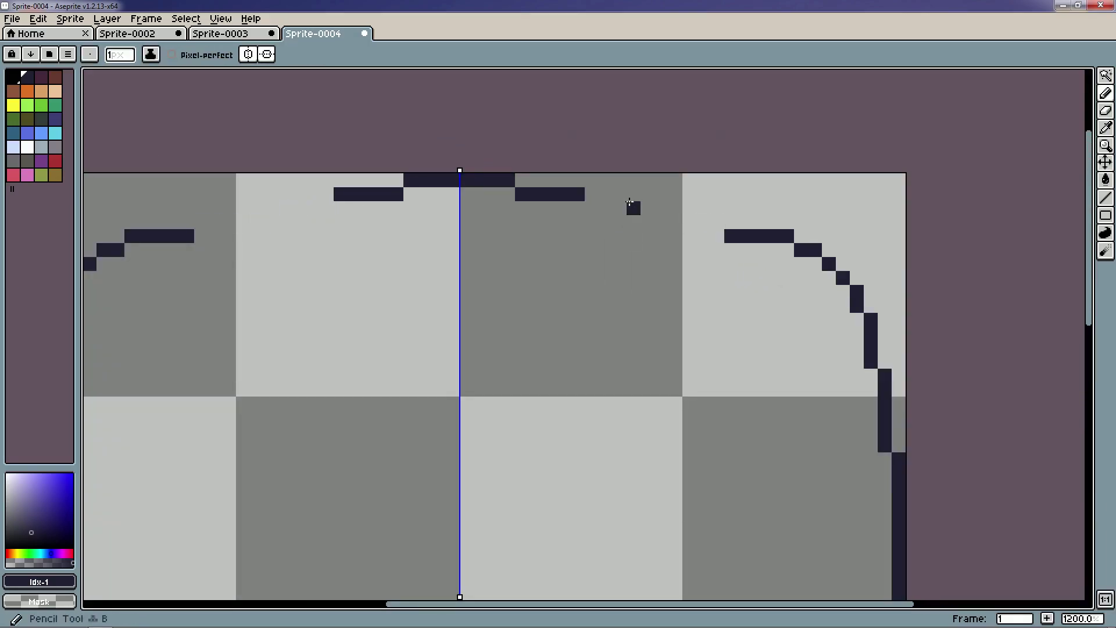
pyautogui.click(579, 207)
pyautogui.click(591, 222)
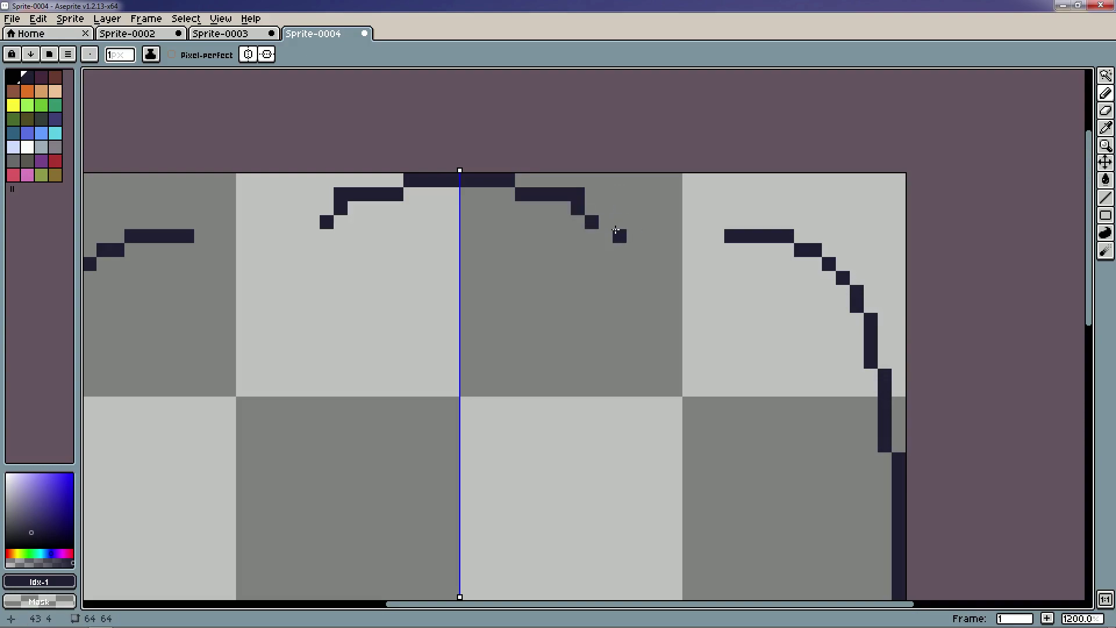
pyautogui.moveTo(606, 230); pyautogui.dragTo(712, 235)
pyautogui.scroll(-5, 705, 237)
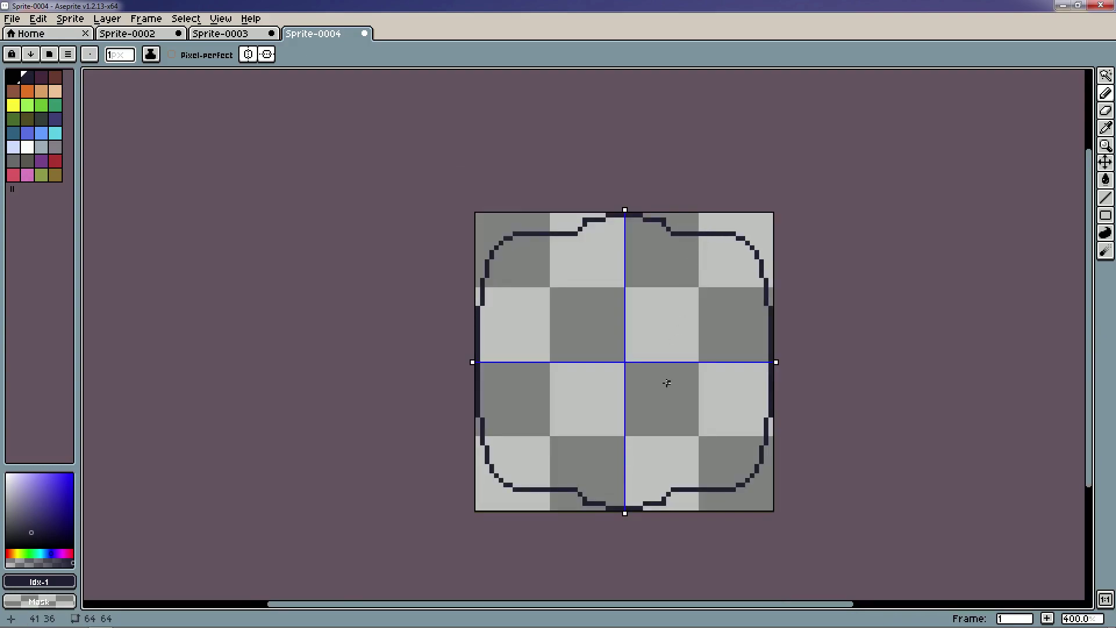
pyautogui.scroll(4, 771, 323)
pyautogui.press('r')
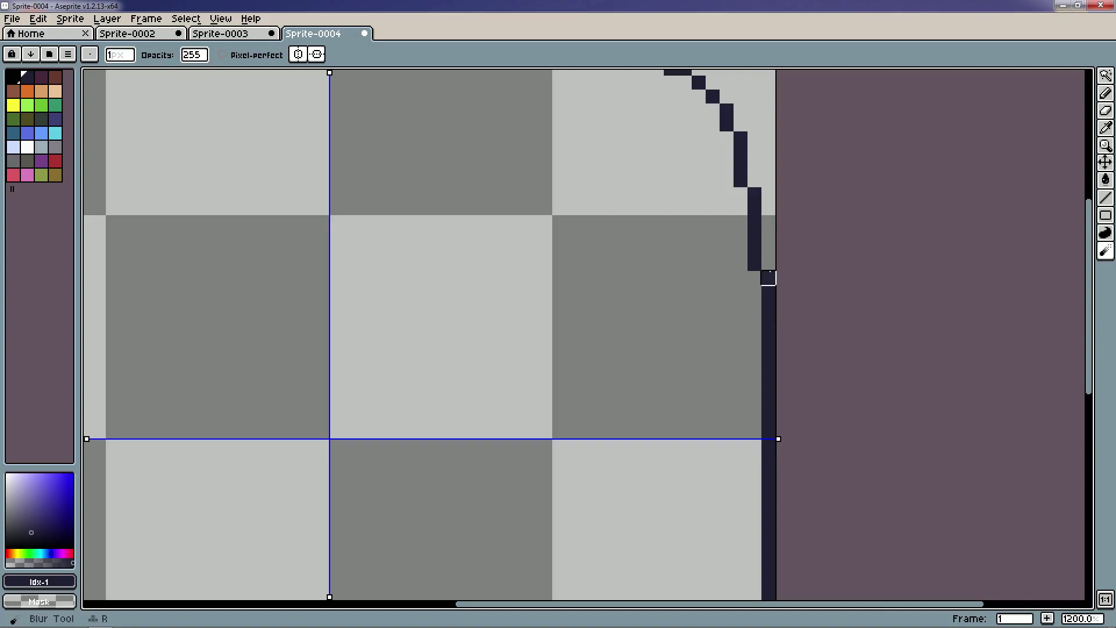
pyautogui.moveTo(768, 278); pyautogui.dragTo(769, 473)
pyautogui.moveTo(781, 419); pyautogui.dragTo(793, 355)
pyautogui.hotkey('ctrl', 'z')
# Erase the outline's straight side edges and redraw them stepping inward toward the horizontal symmetry axis.
pyautogui.press('e')
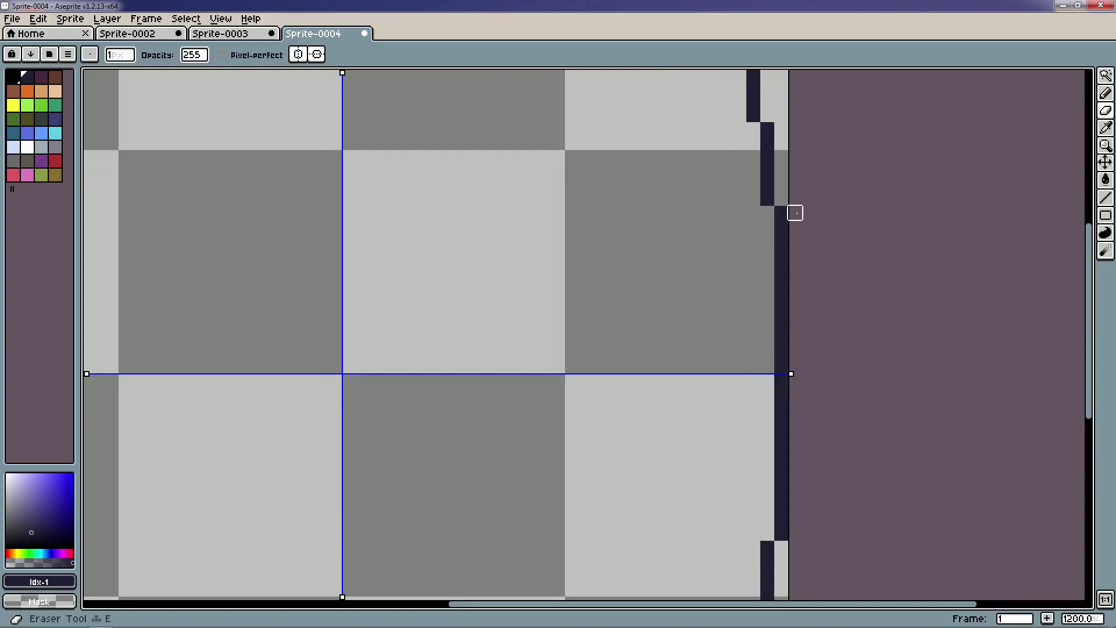
pyautogui.moveTo(793, 192)
pyautogui.mouseDown()
pyautogui.moveTo(782, 226)
pyautogui.moveTo(781, 381)
pyautogui.mouseUp()
pyautogui.press('b')
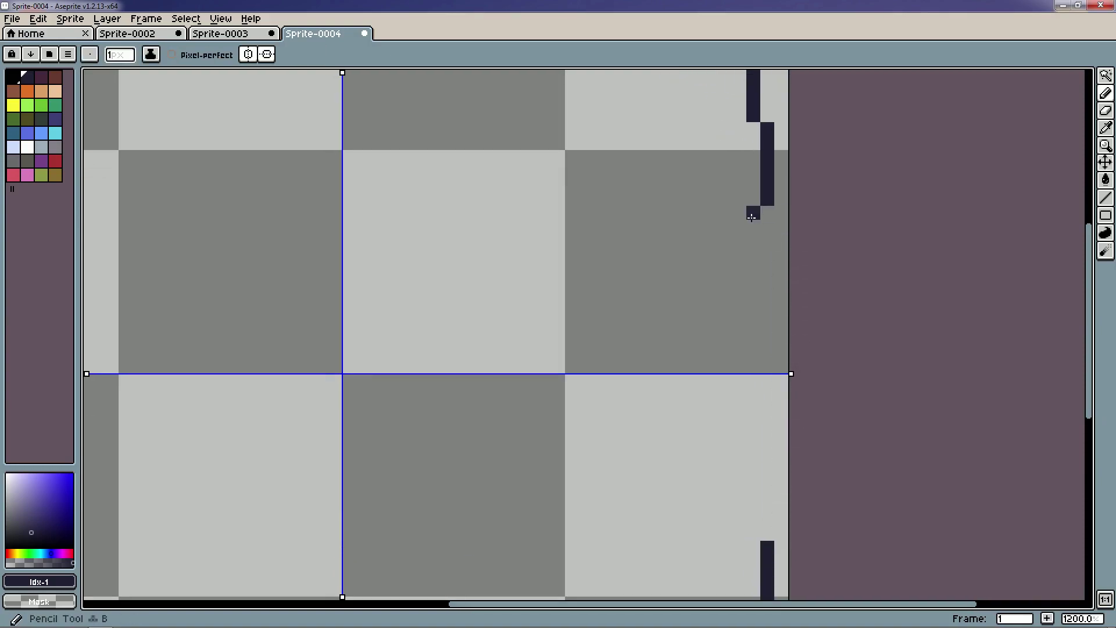
pyautogui.moveTo(753, 210)
pyautogui.mouseDown()
pyautogui.moveTo(757, 330)
pyautogui.moveTo(740, 366)
pyautogui.mouseUp()
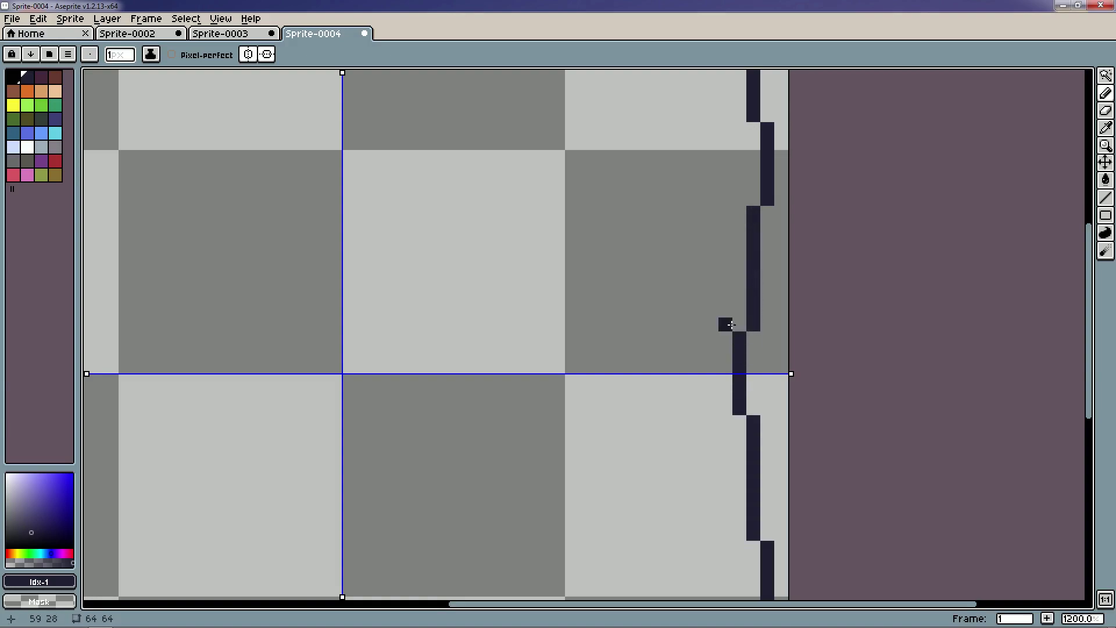
# Fill the outlined shape with a muted purple of hue 245°, saturation 26, value 57.
pyautogui.scroll(-6, 725, 308)
pyautogui.scroll(2, 696, 278)
pyautogui.scroll(1, 583, 161)
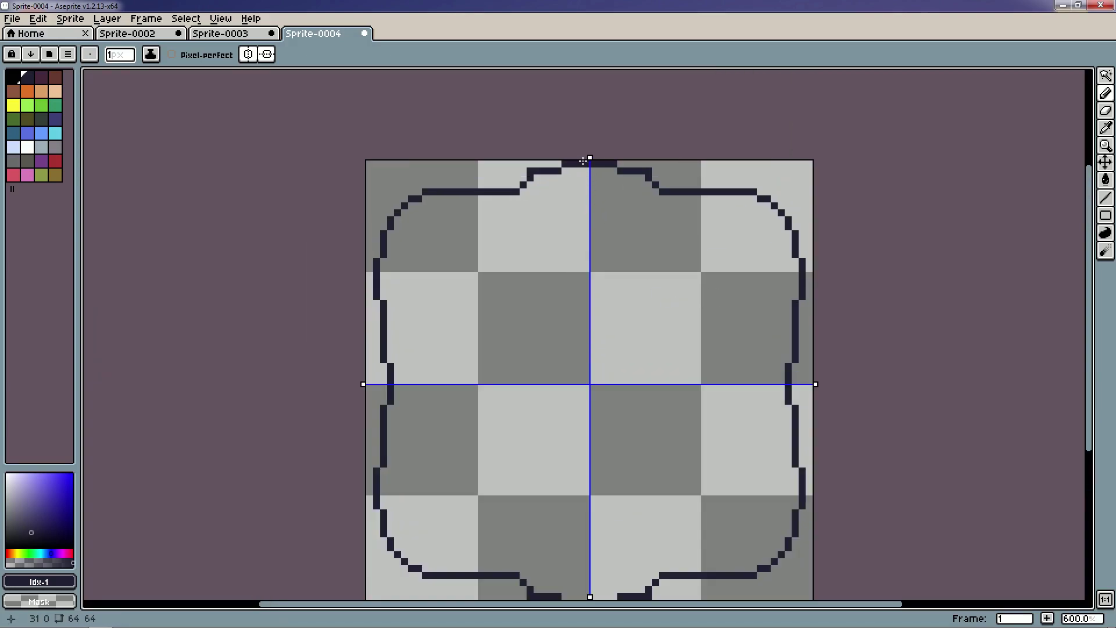
pyautogui.press('g')
pyautogui.click(587, 302)
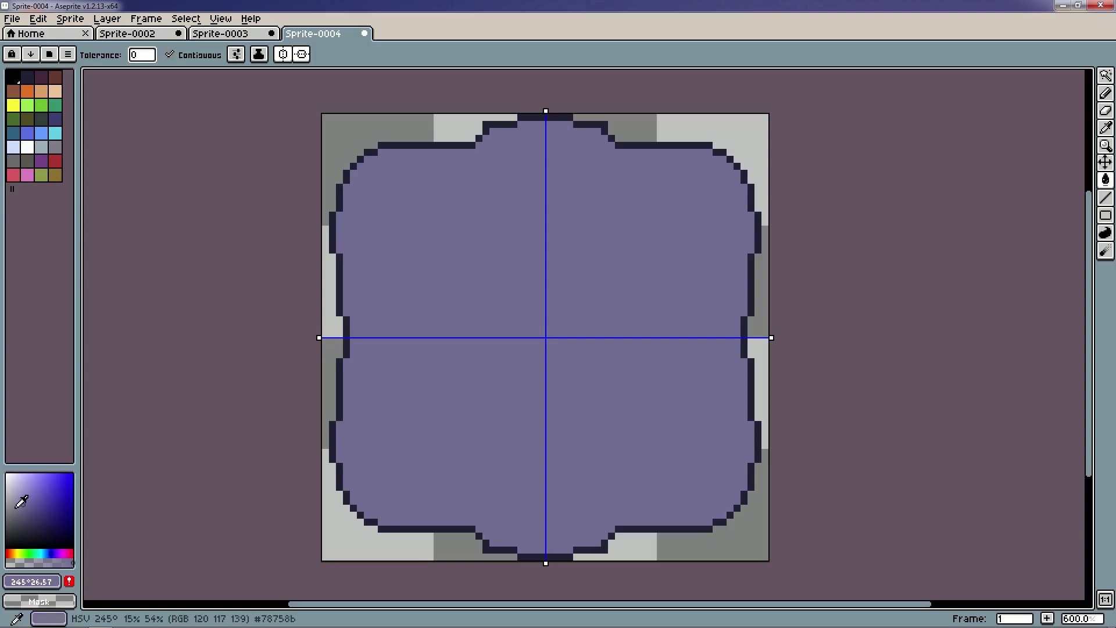
# Darken the purple to value 40, enable Pixel-perfect, and draw three mirrored curved lines running vertically through each half.
pyautogui.click(25, 513)
pyautogui.moveTo(25, 513); pyautogui.dragTo(23, 518)
pyautogui.press('b')
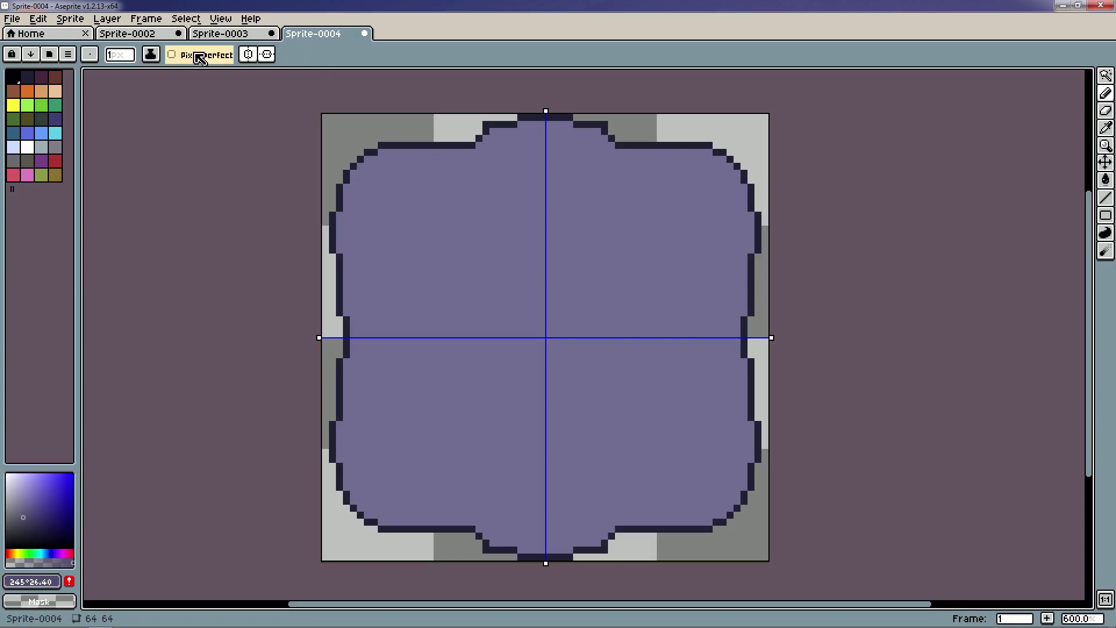
pyautogui.click(172, 54)
pyautogui.moveTo(476, 146)
pyautogui.mouseDown()
pyautogui.moveTo(508, 252)
pyautogui.moveTo(499, 320)
pyautogui.mouseUp()
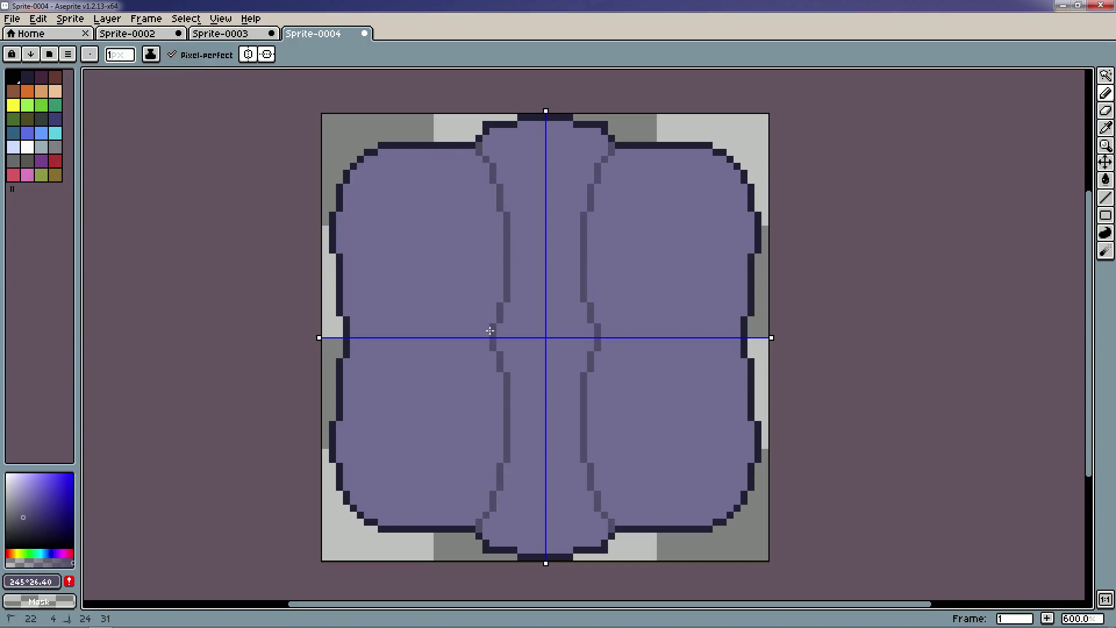
pyautogui.moveTo(652, 150)
pyautogui.mouseDown()
pyautogui.moveTo(639, 185)
pyautogui.moveTo(648, 312)
pyautogui.mouseUp()
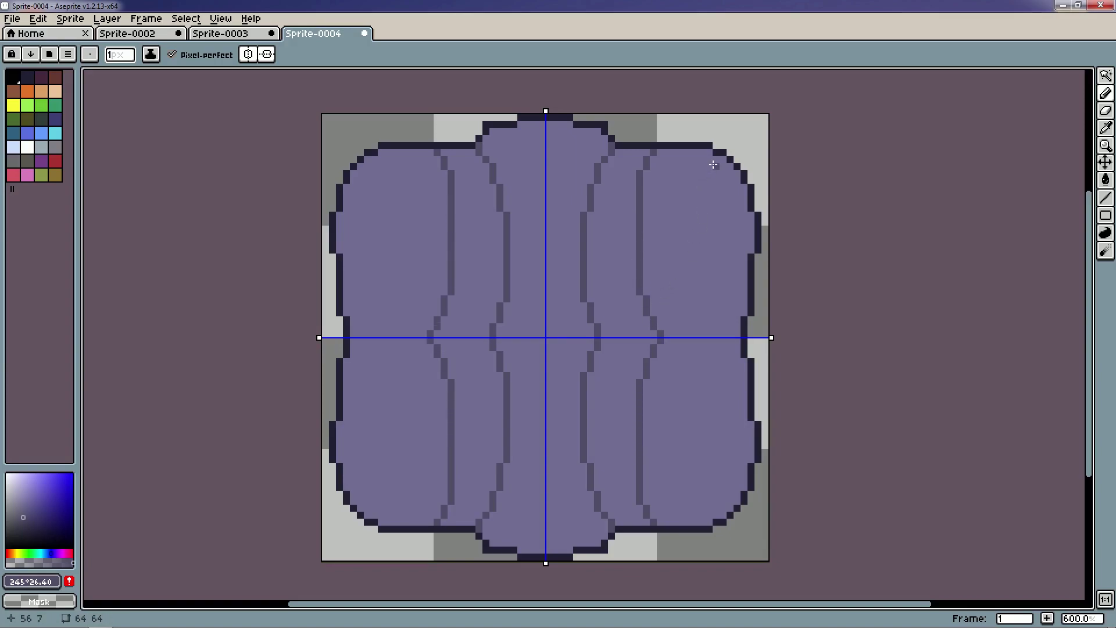
pyautogui.moveTo(713, 165)
pyautogui.mouseDown()
pyautogui.moveTo(701, 200)
pyautogui.moveTo(712, 300)
pyautogui.moveTo(727, 327)
pyautogui.mouseUp()
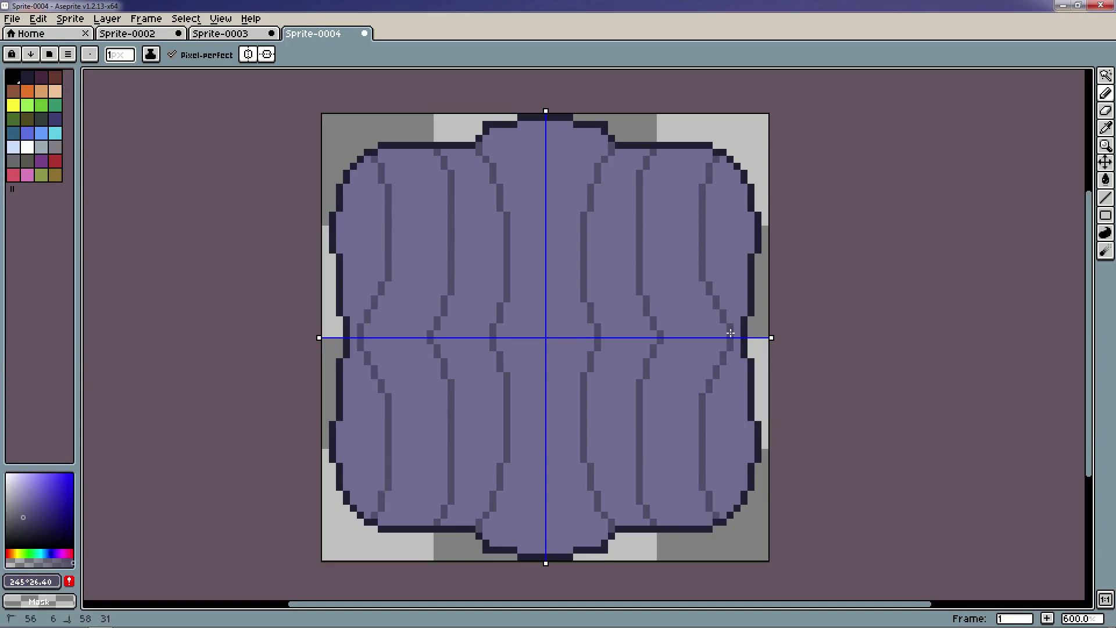
# Draw a mirrored wavy line in the dark purple across the vertical curves, from near the centre out to the side outline.
pyautogui.scroll(-3, 730, 333)
pyautogui.scroll(3, 548, 317)
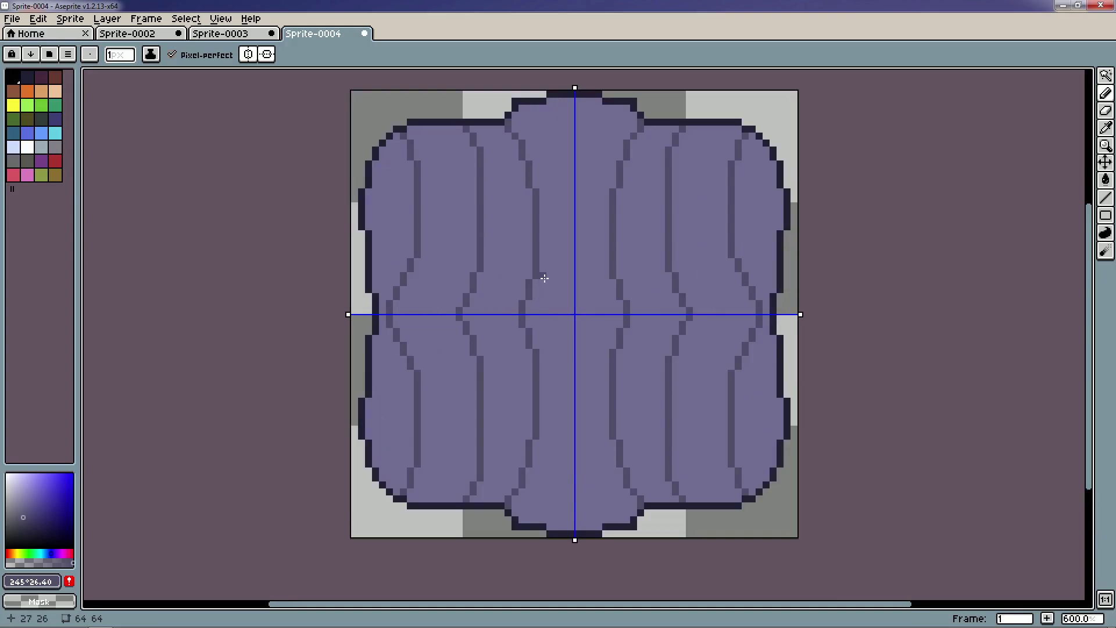
pyautogui.moveTo(544, 278)
pyautogui.mouseDown()
pyautogui.moveTo(575, 295)
pyautogui.moveTo(629, 274)
pyautogui.moveTo(620, 275)
pyautogui.moveTo(645, 289)
pyautogui.moveTo(776, 232)
pyautogui.mouseUp()
pyautogui.scroll(-3, 640, 240)
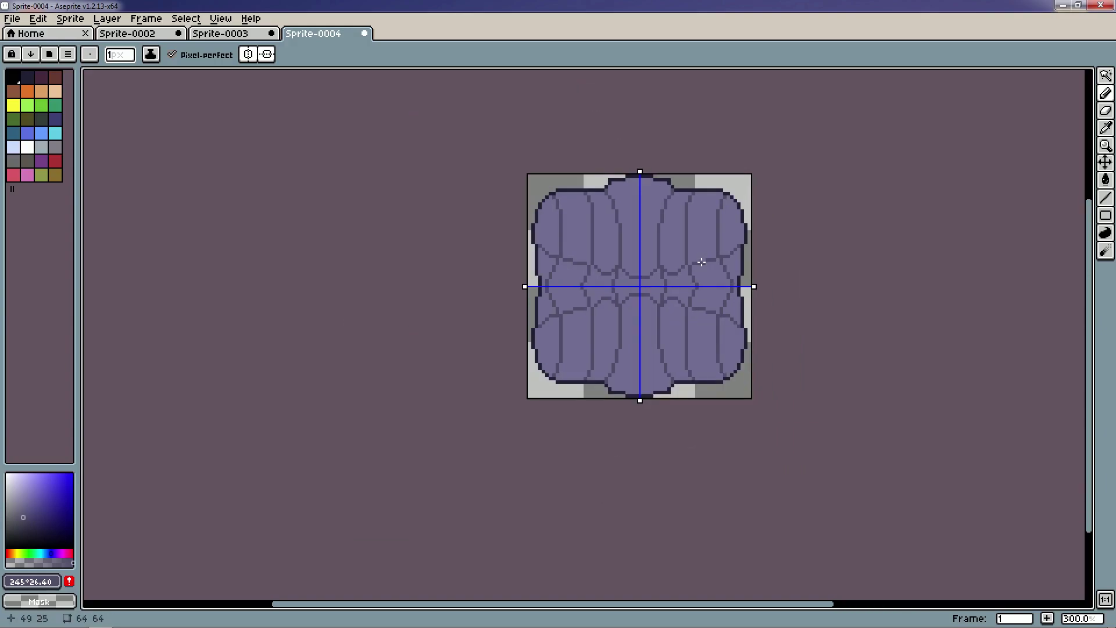
# Draw two more mirrored rows of scalloped dark purple lines across the vertical curves, between the wavy line and the upper and lower edges.
pyautogui.scroll(2, 640, 240)
pyautogui.moveTo(633, 231)
pyautogui.mouseDown()
pyautogui.moveTo(658, 229)
pyautogui.moveTo(681, 205)
pyautogui.moveTo(724, 217)
pyautogui.mouseUp()
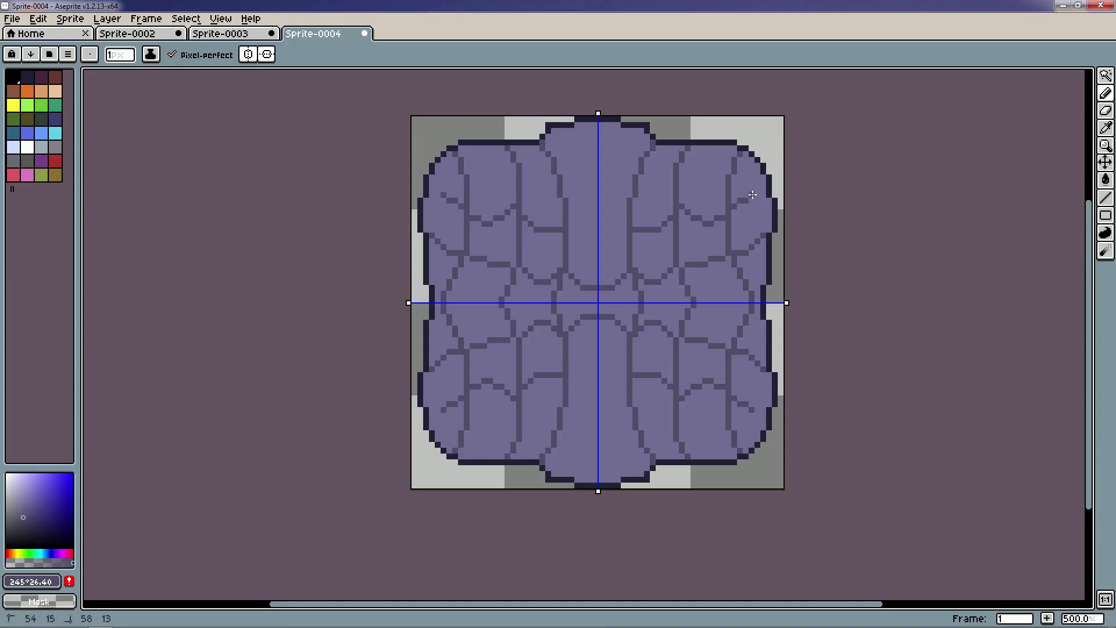
pyautogui.moveTo(640, 184); pyautogui.dragTo(719, 160)
pyautogui.scroll(-3, 725, 149)
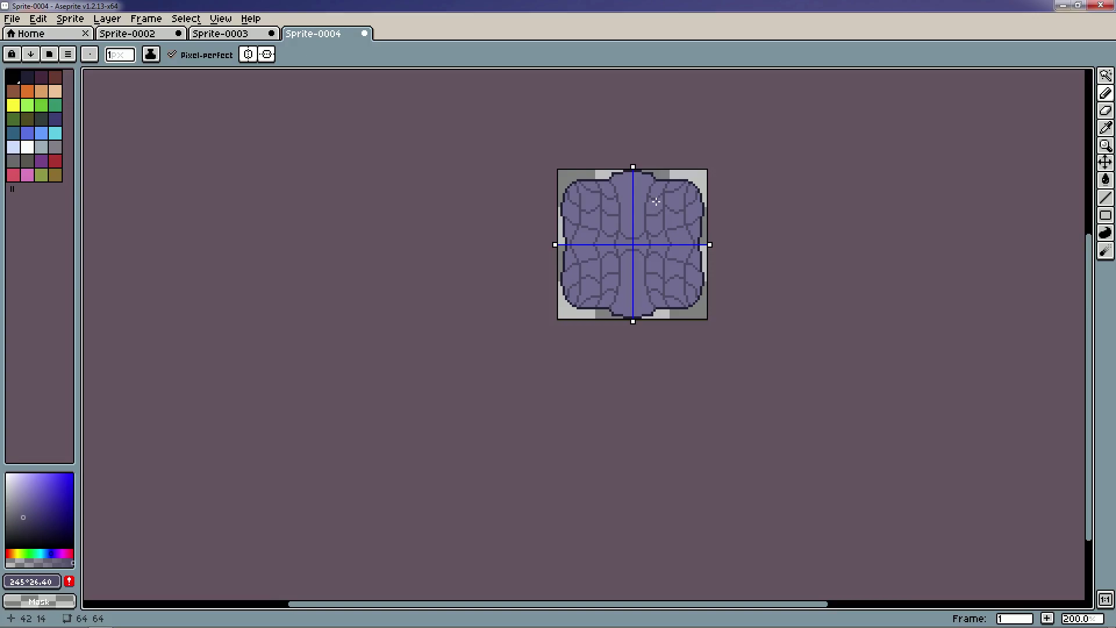
# Connect the scalloped rows across the central column with mirrored dark purple arcs, undoing a stroke along the way.
pyautogui.scroll(4, 650, 208)
pyautogui.moveTo(549, 240)
pyautogui.mouseDown()
pyautogui.moveTo(600, 244)
pyautogui.moveTo(548, 207)
pyautogui.moveTo(582, 242)
pyautogui.mouseUp()
pyautogui.hotkey('ctrl', 'z')
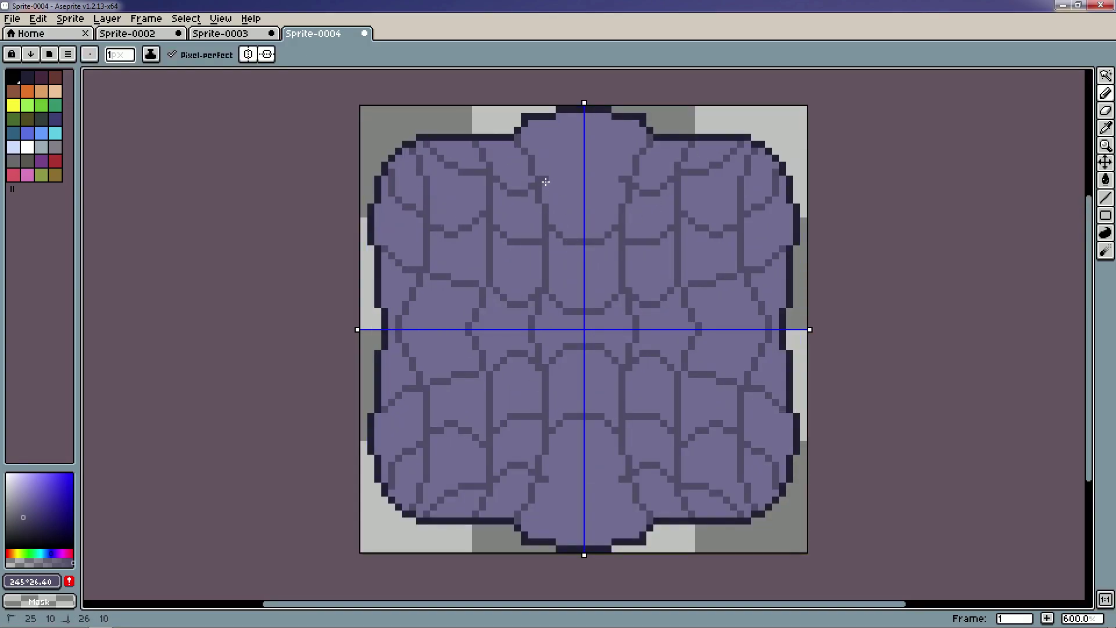
pyautogui.moveTo(544, 186); pyautogui.dragTo(597, 190)
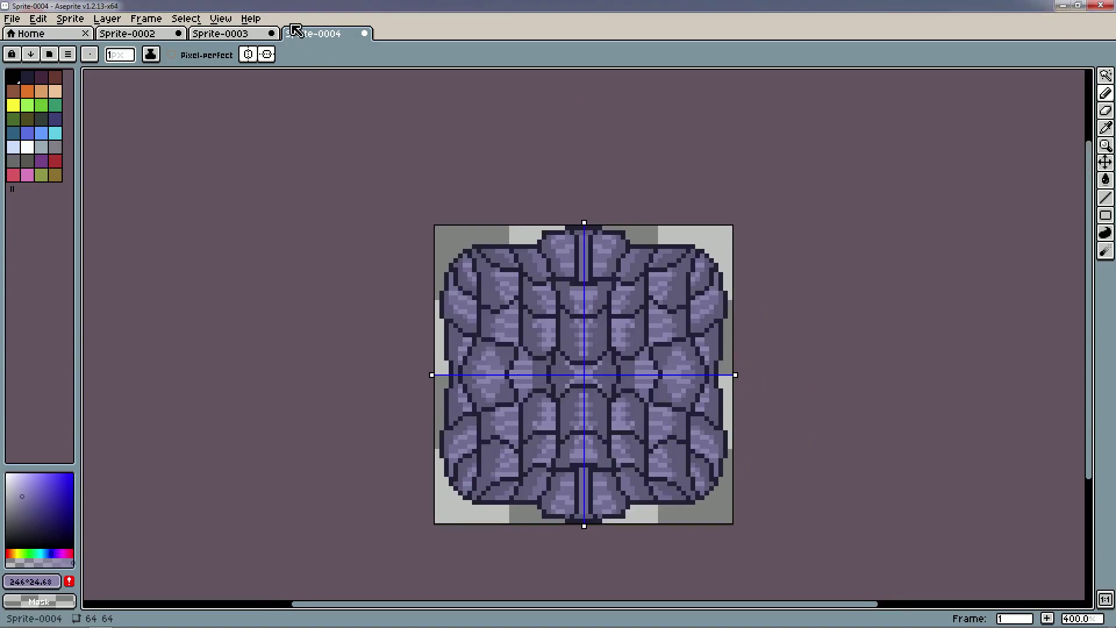
# Review the 16 × 16 and 32 × 32 round sprites, and return to the 64 × 64 sprite to inspect its shaded plates.
pyautogui.click(154, 38)
pyautogui.moveTo(629, 210); pyautogui.dragTo(606, 263)
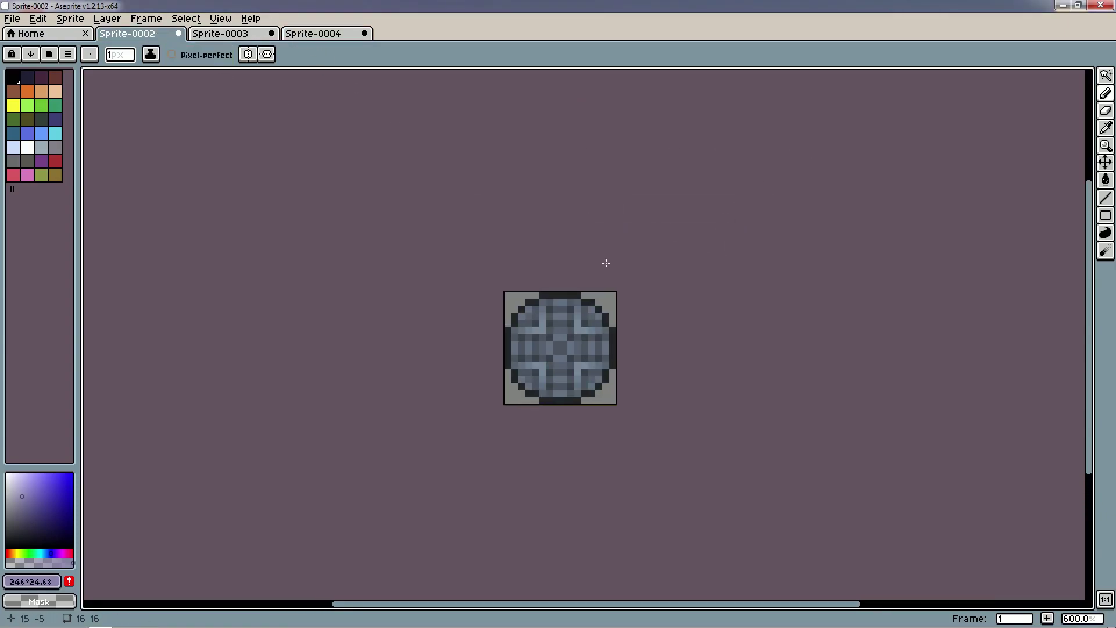
pyautogui.click(214, 32)
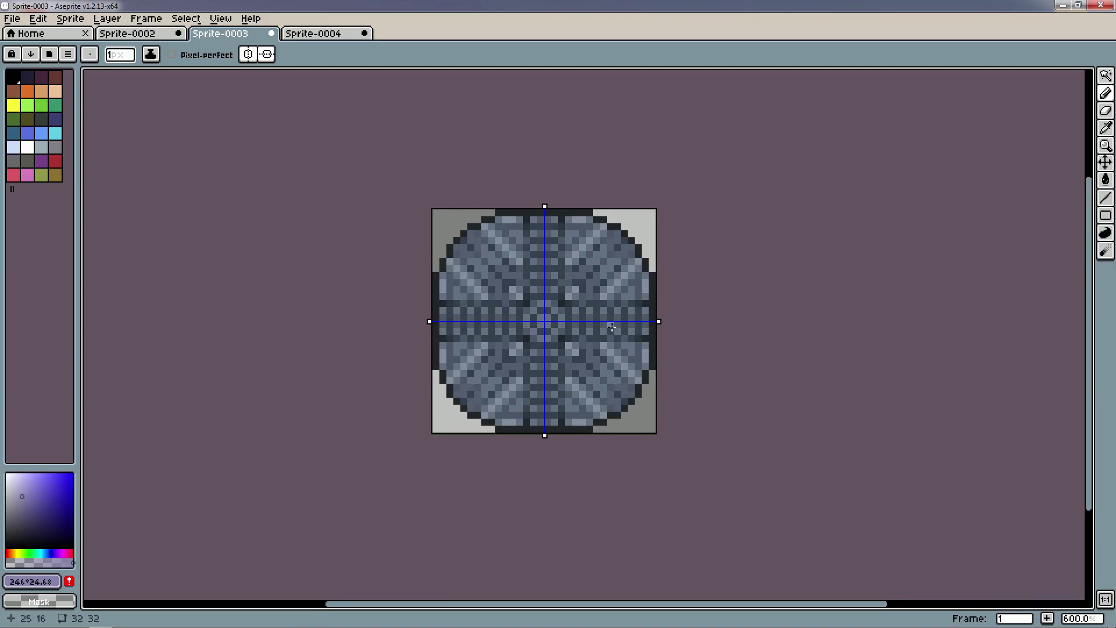
pyautogui.click(324, 35)
pyautogui.scroll(-2, 750, 294)
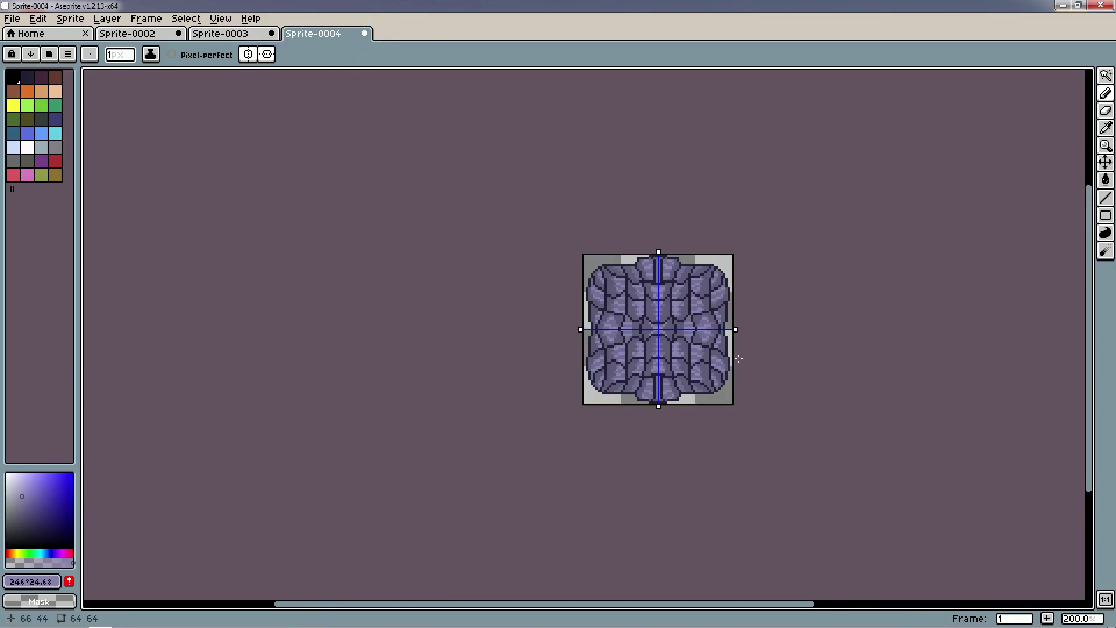
pyautogui.scroll(2, 721, 353)
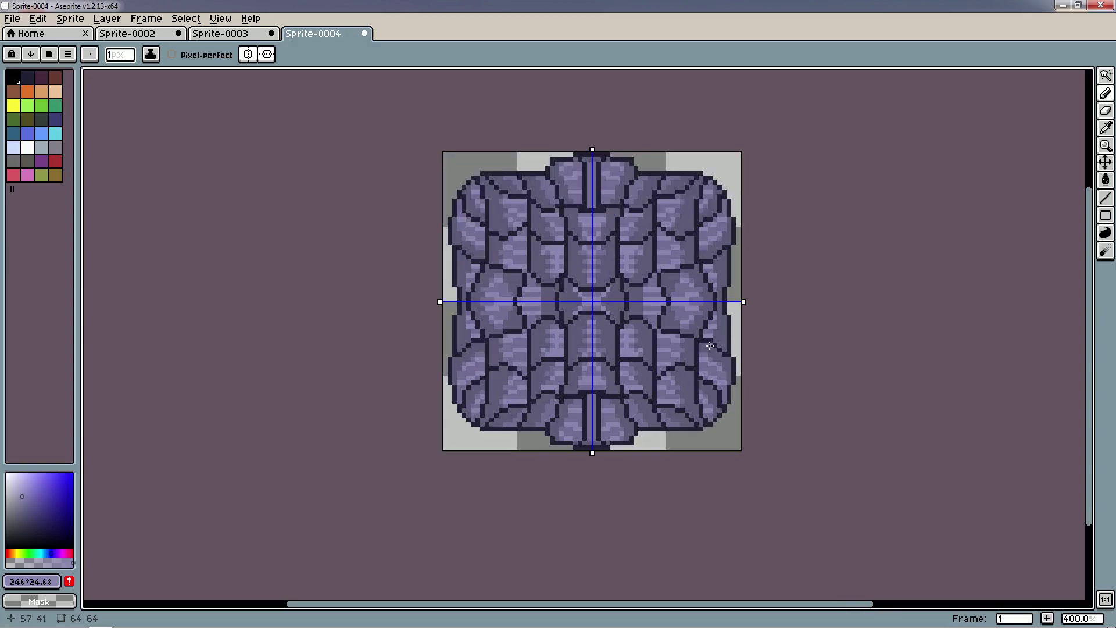
# Patch the transparent gaps around the central strip at the mirrored end lobes, using purples sampled from the neighbouring shading.
pyautogui.scroll(5, 664, 442)
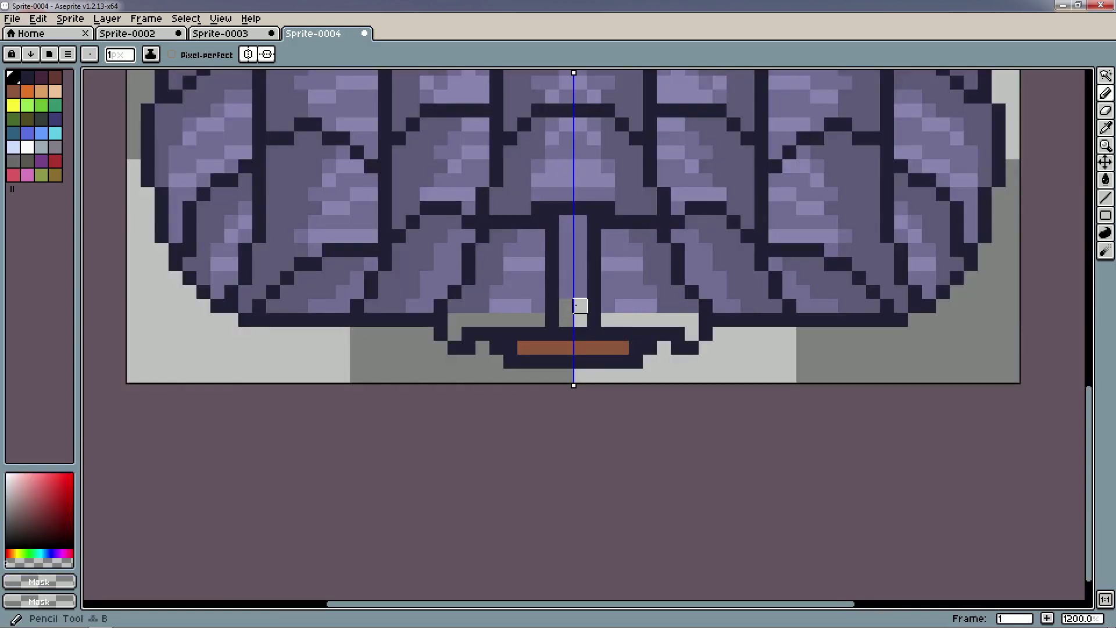
pyautogui.keyDown('alt'); pyautogui.click(582, 285); pyautogui.keyUp('alt')
pyautogui.moveTo(580, 305)
pyautogui.mouseDown()
pyautogui.moveTo(580, 320)
pyautogui.moveTo(685, 321)
pyautogui.moveTo(720, 394)
pyautogui.moveTo(715, 416)
pyautogui.mouseUp()
pyautogui.keyDown('alt'); pyautogui.click(678, 307); pyautogui.keyUp('alt')
pyautogui.scroll(-4, 724, 333)
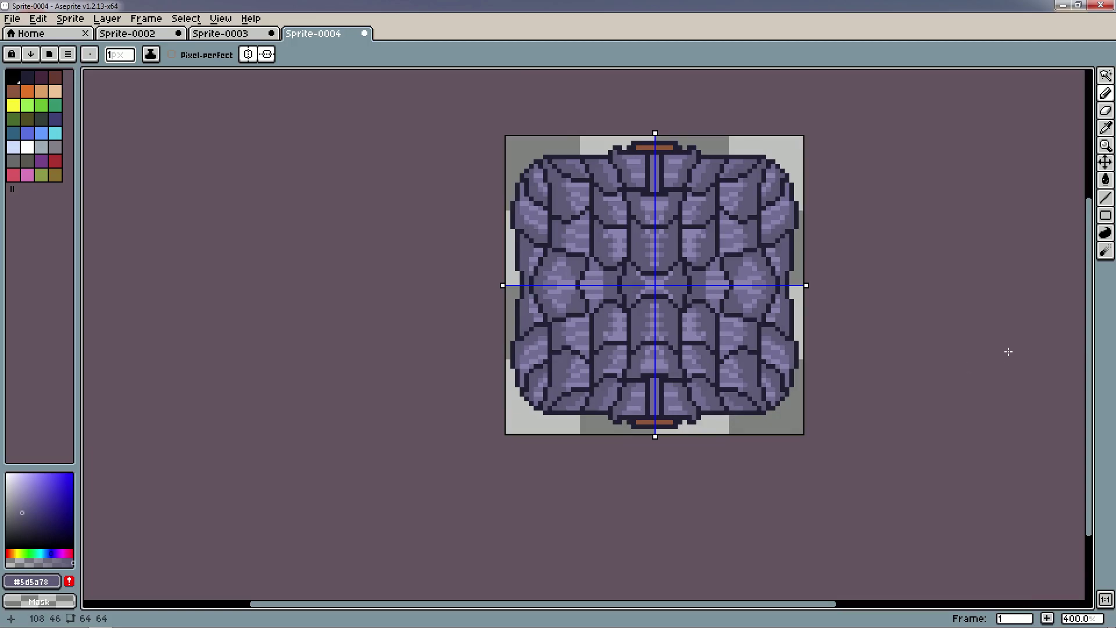